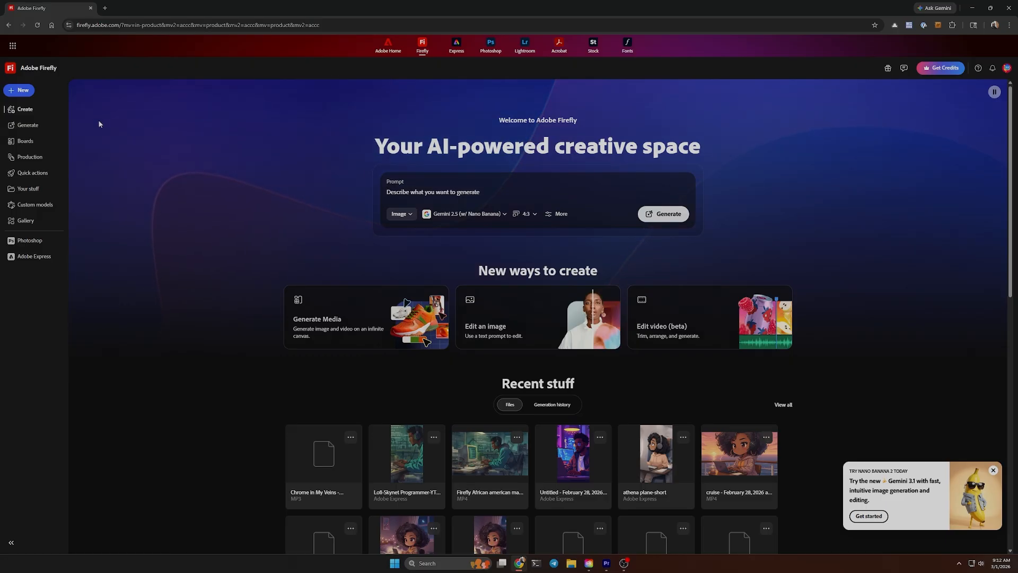
# Set the aspect ratio of the image generation to 9:16
pyautogui.click(30, 131)
pyautogui.click(534, 216)
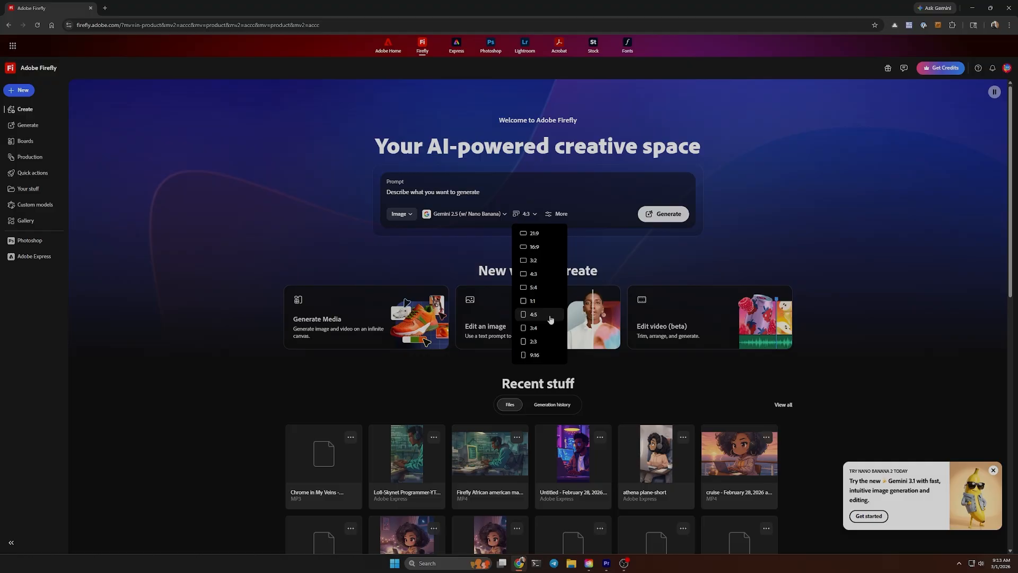
pyautogui.click(550, 357)
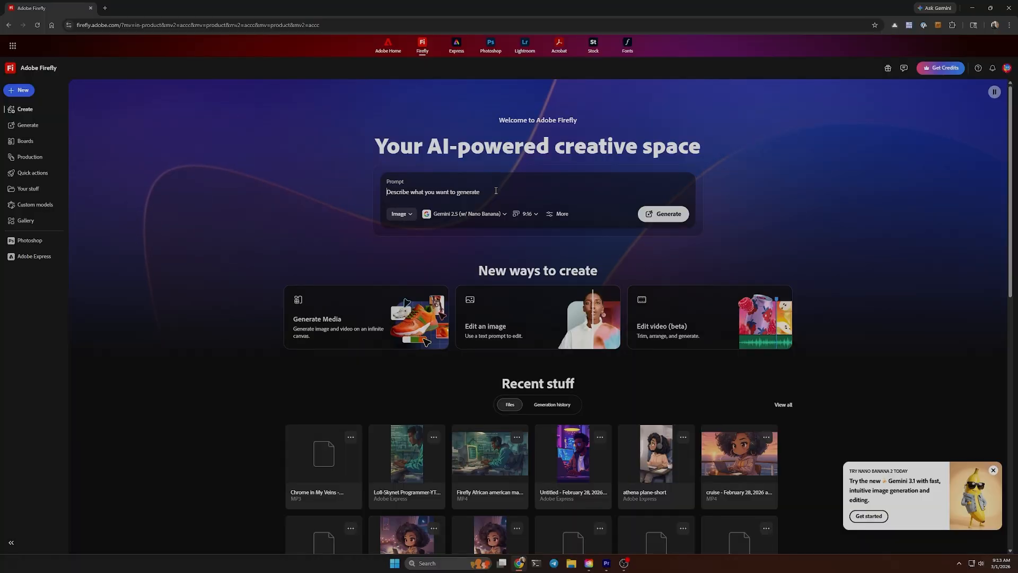
# Enter the image prompt "lofi chibi style character studying near a lake. Relaxed vibes with side profile. Day time, no particles"
pyautogui.write('lofi chibi')
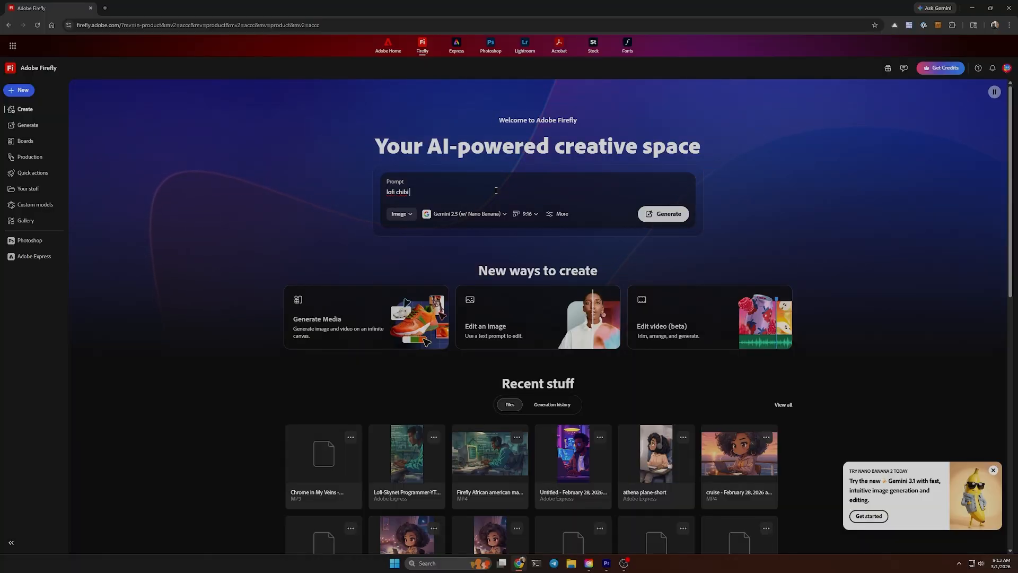
pyautogui.write(' style character studying ')
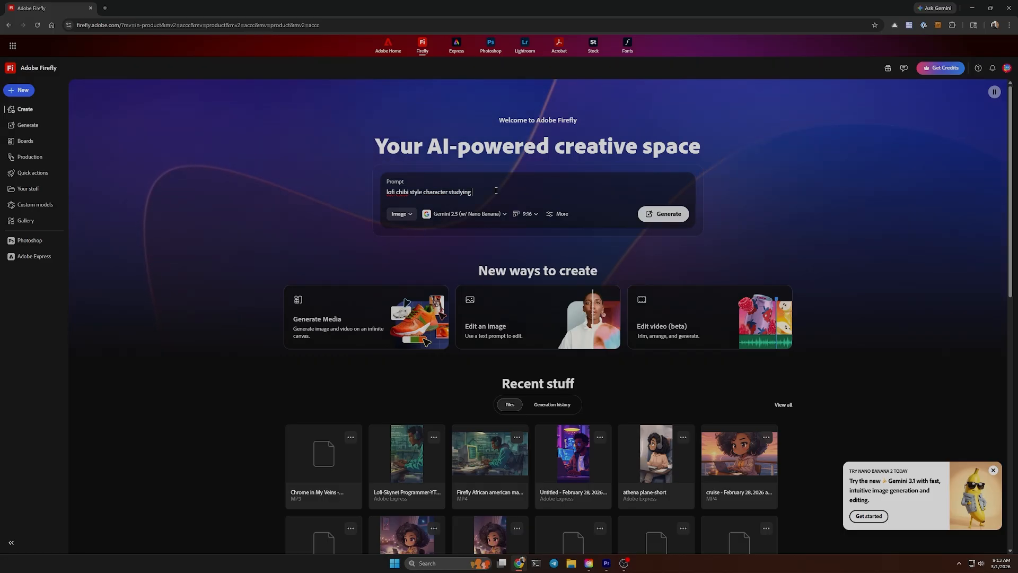
pyautogui.write('near a lake')
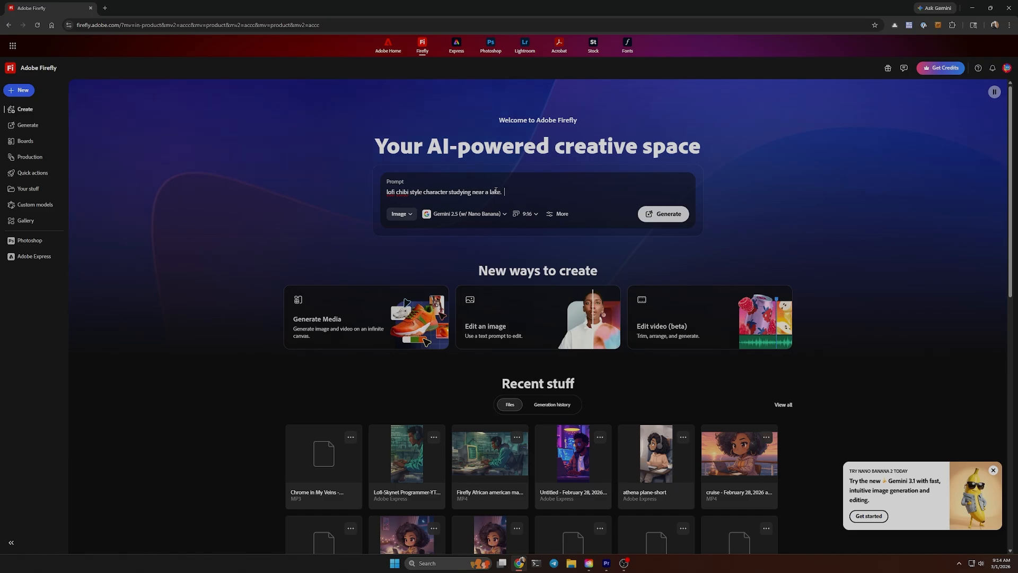
pyautogui.write('.  Rel')
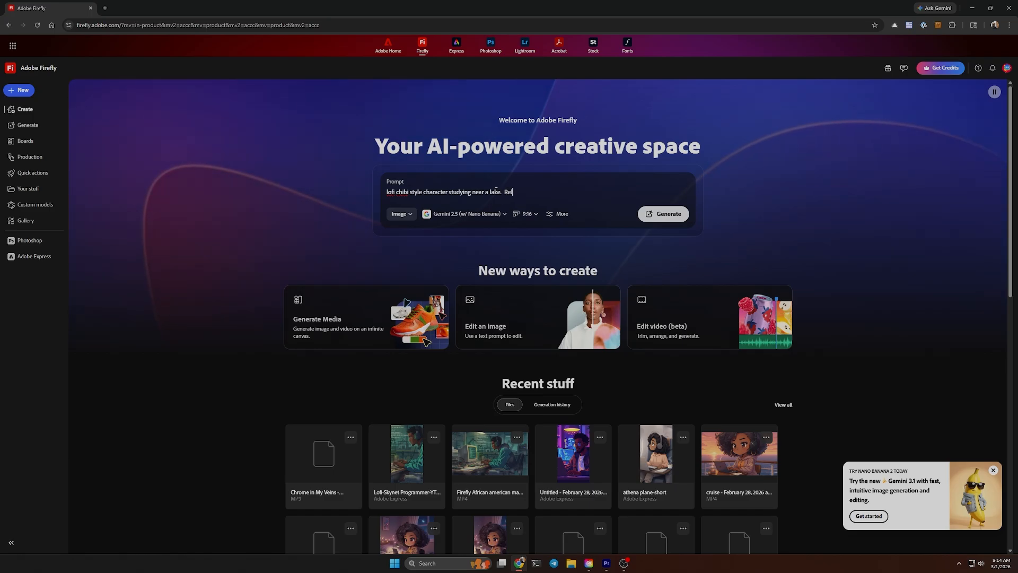
pyautogui.write('axed vibes')
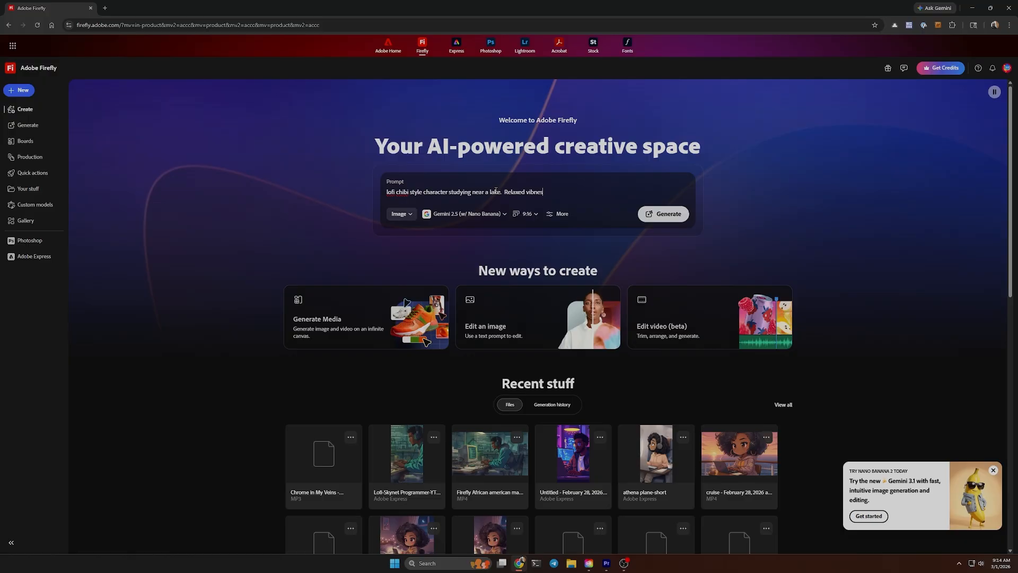
pyautogui.write(' wit')
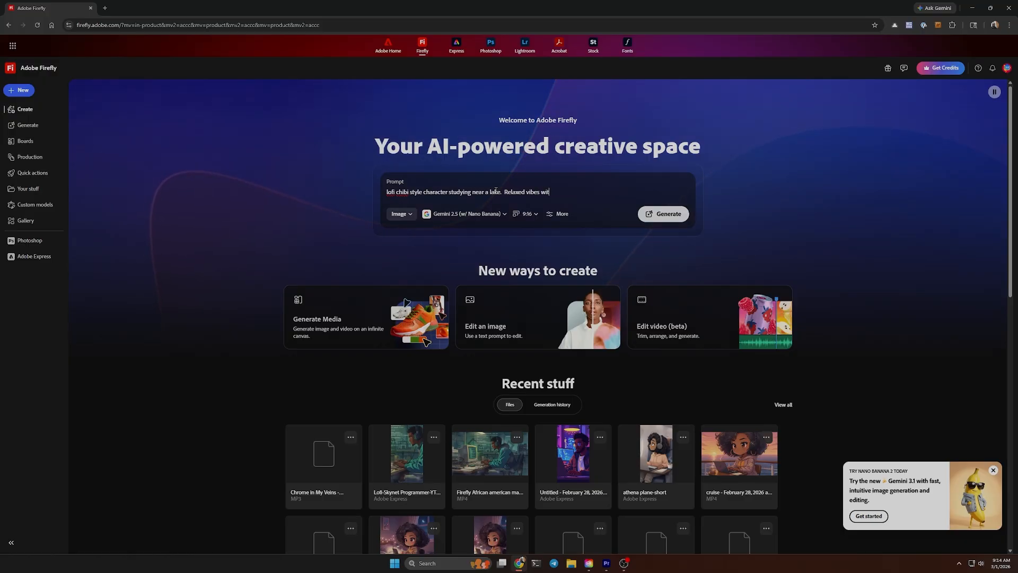
pyautogui.write('h side profile')
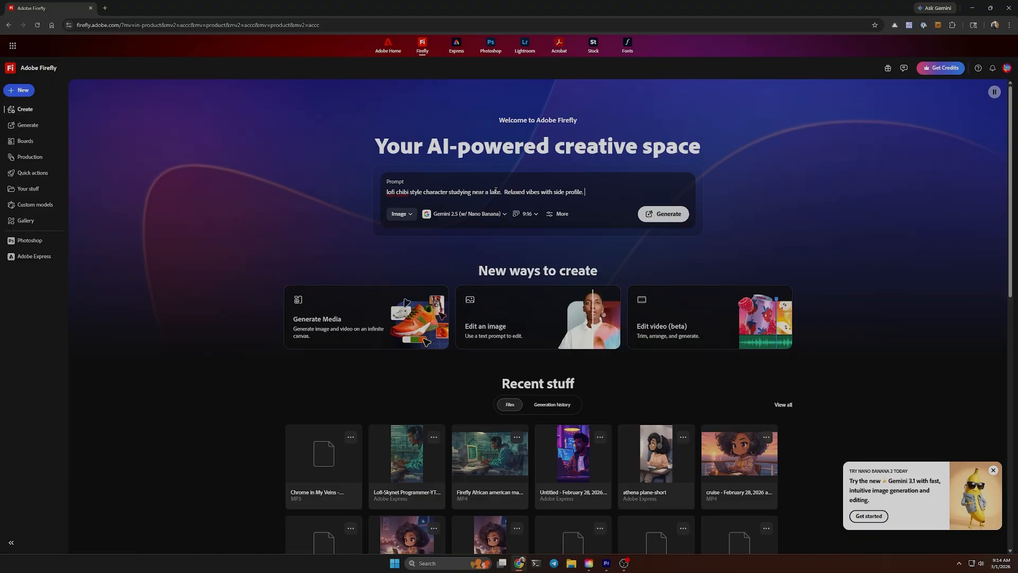
pyautogui.write('.  Day time')
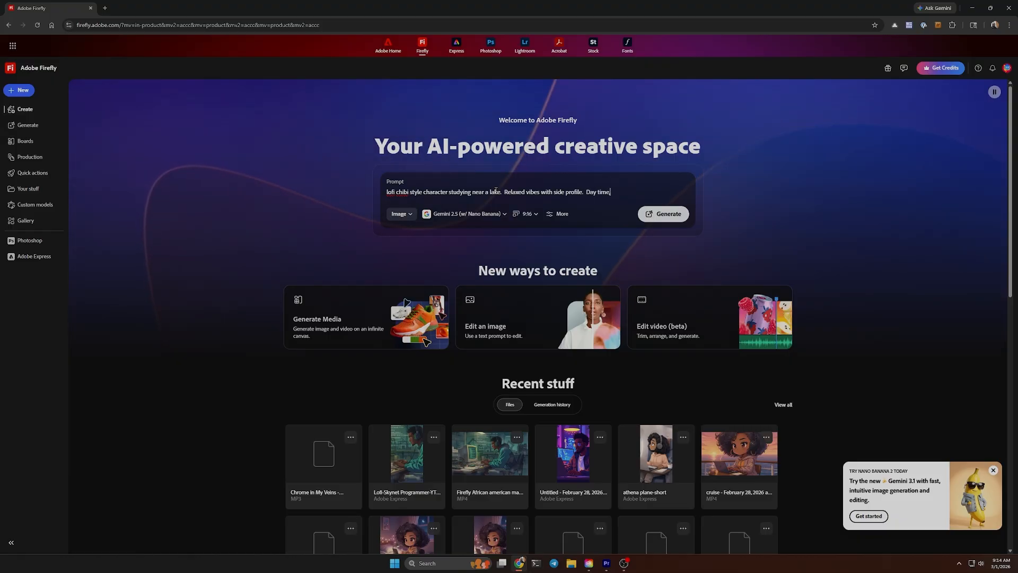
pyautogui.write(', no particles')
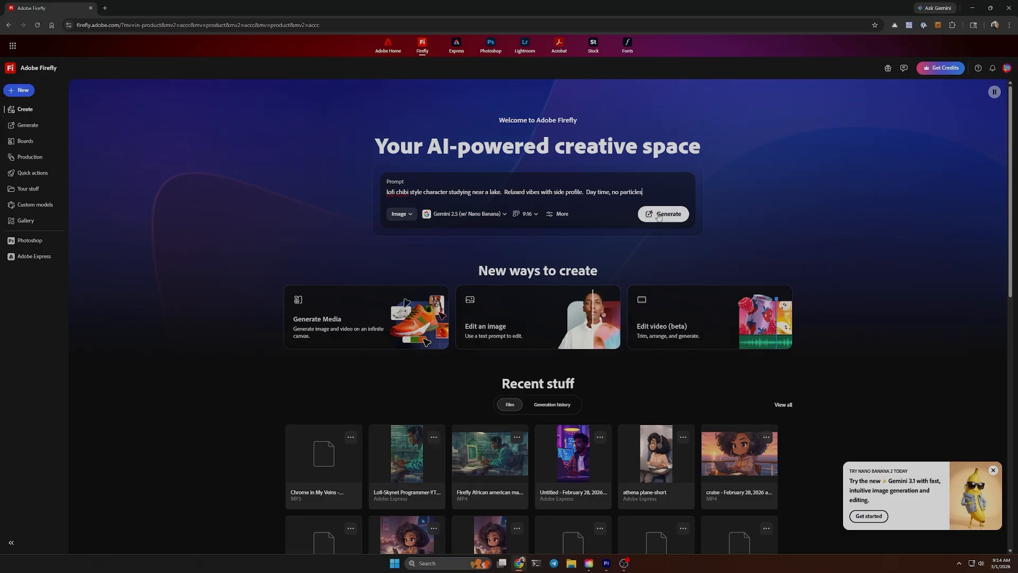
# Switch the model to Gemini 3.1 (w/ Nano Banana 2) and generate the image from the prompt
pyautogui.click(487, 214)
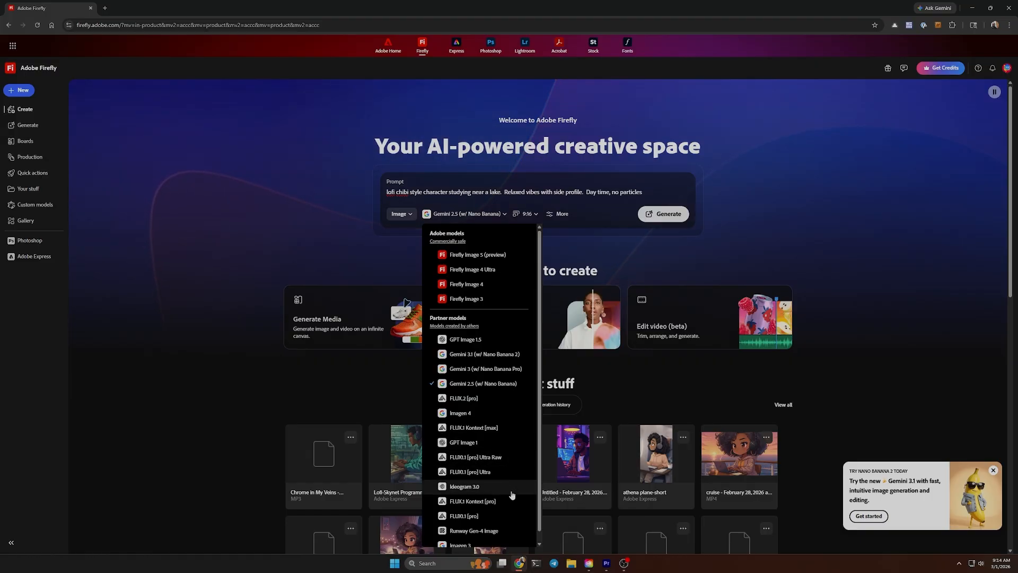
pyautogui.click(513, 354)
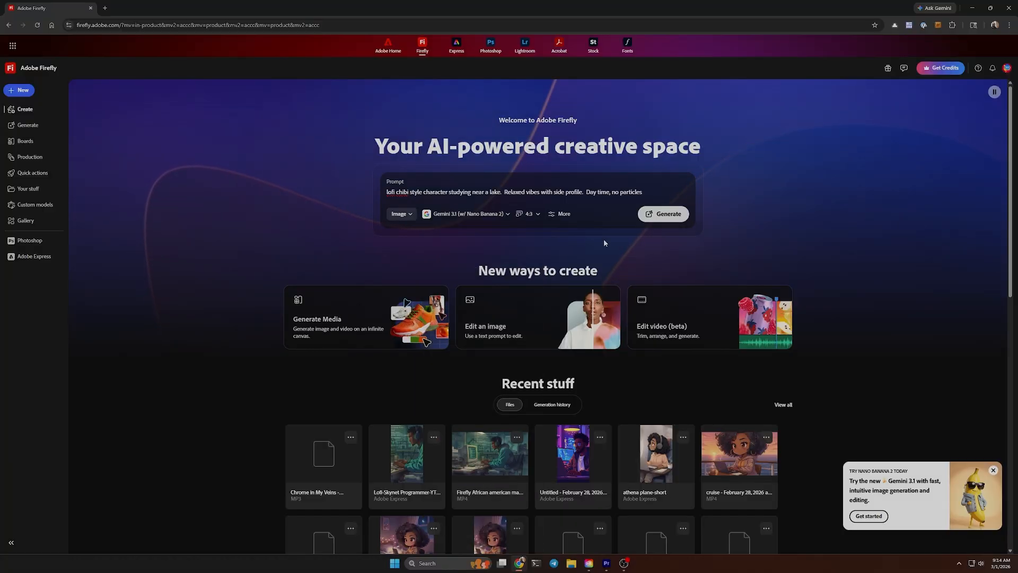
pyautogui.click(664, 215)
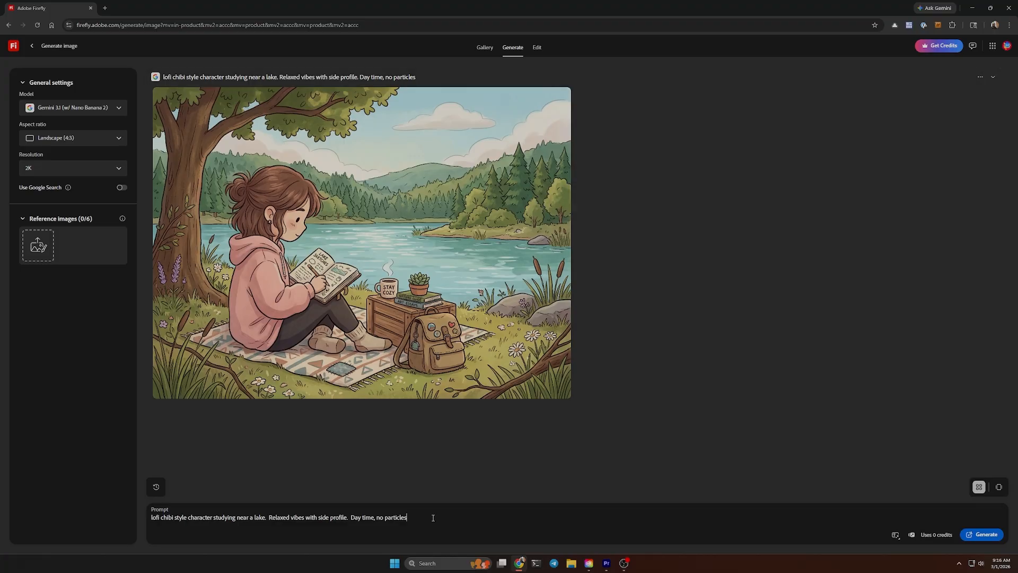
# Generate another image from the same prompt with the Firefly Image 5 (preview) model
pyautogui.moveTo(433, 518); pyautogui.dragTo(116, 521)
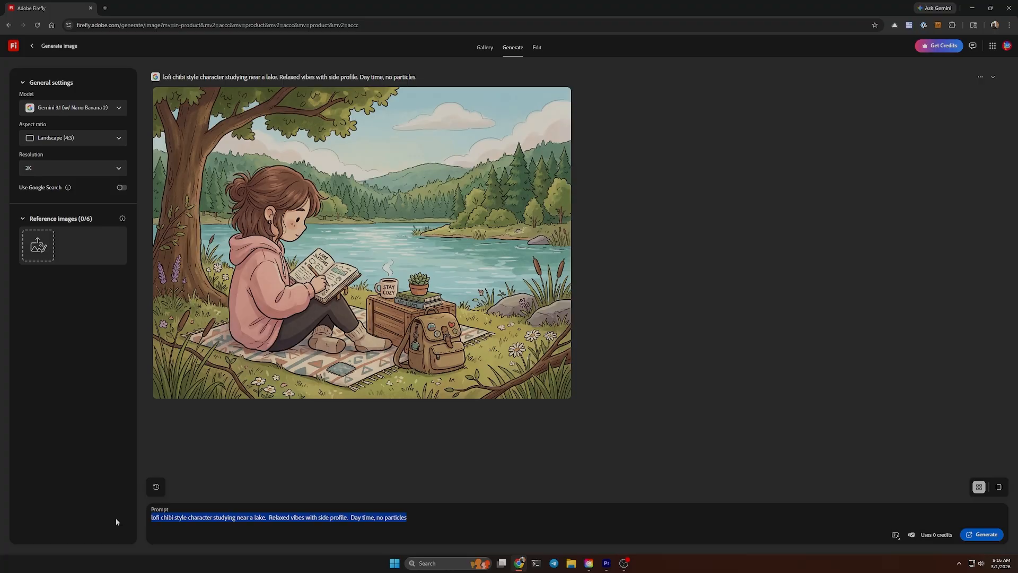
pyautogui.click(118, 109)
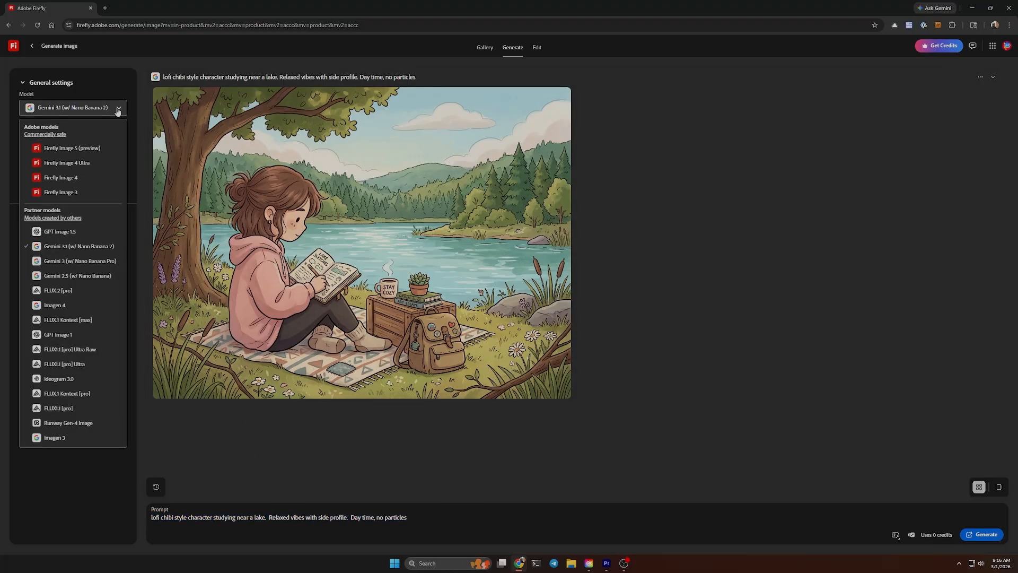
pyautogui.click(94, 152)
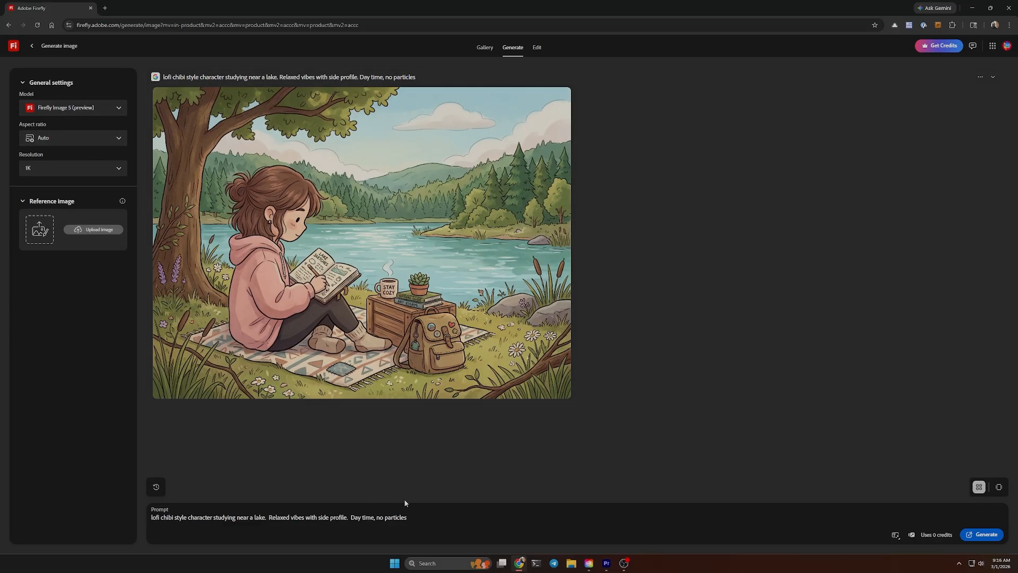
pyautogui.click(985, 534)
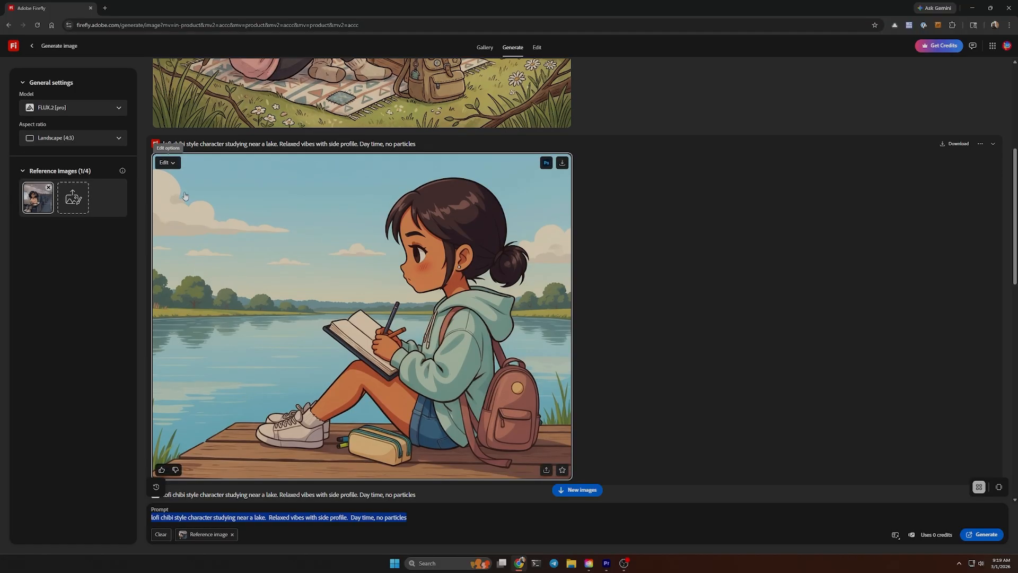
# Edit the dock image with the prompt "She should have only 1 pencil and looking down at her book as she writes" and generate it
pyautogui.click(167, 163)
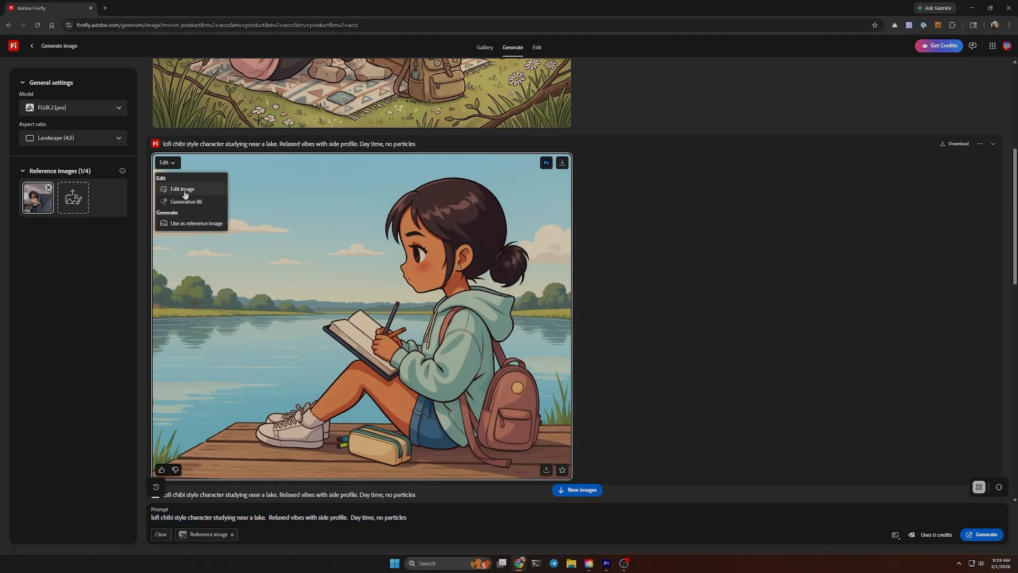
pyautogui.click(183, 190)
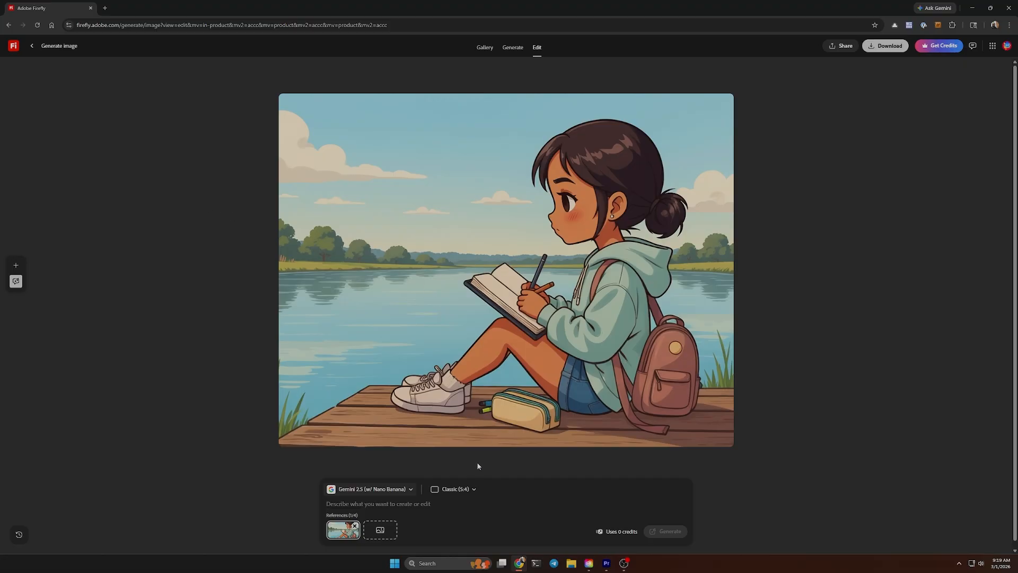
pyautogui.click(394, 508)
pyautogui.write('She should have only 1 pencil')
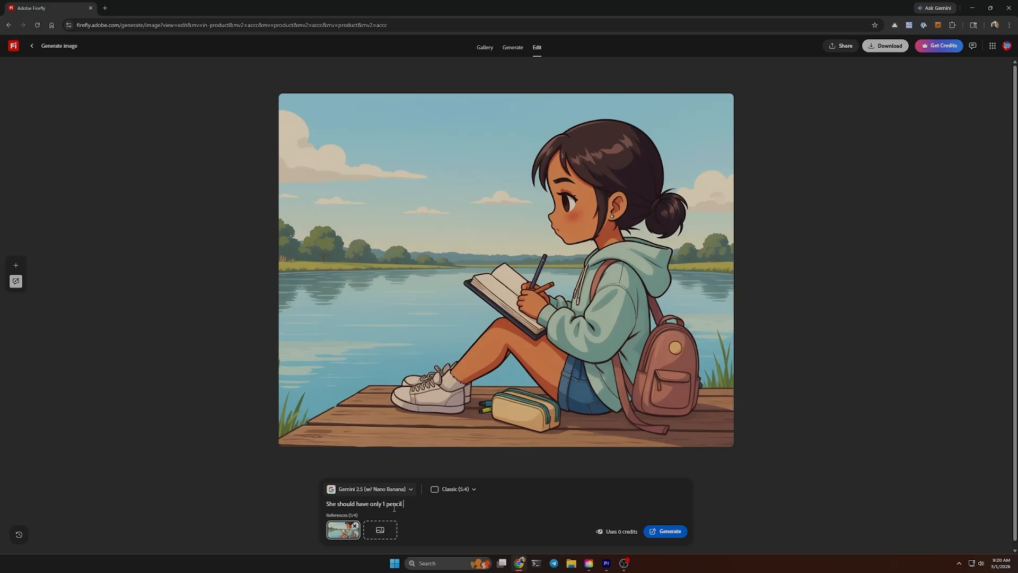
pyautogui.write('and looking down at her book as she writes')
pyautogui.click(665, 531)
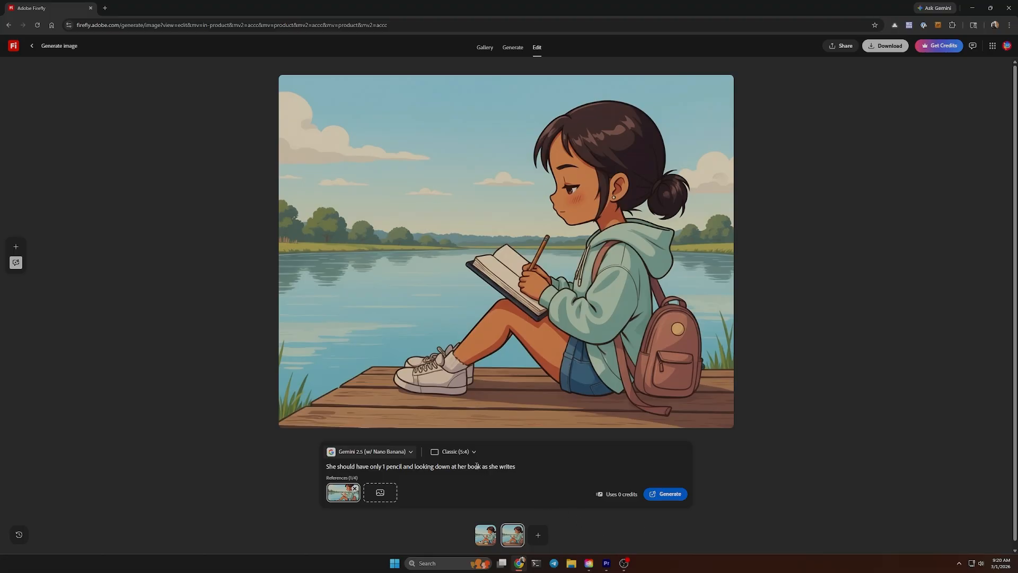
# Generate a Vertical (9:16) version of the edited dock image with the prompt "change resolution"
pyautogui.click(457, 452)
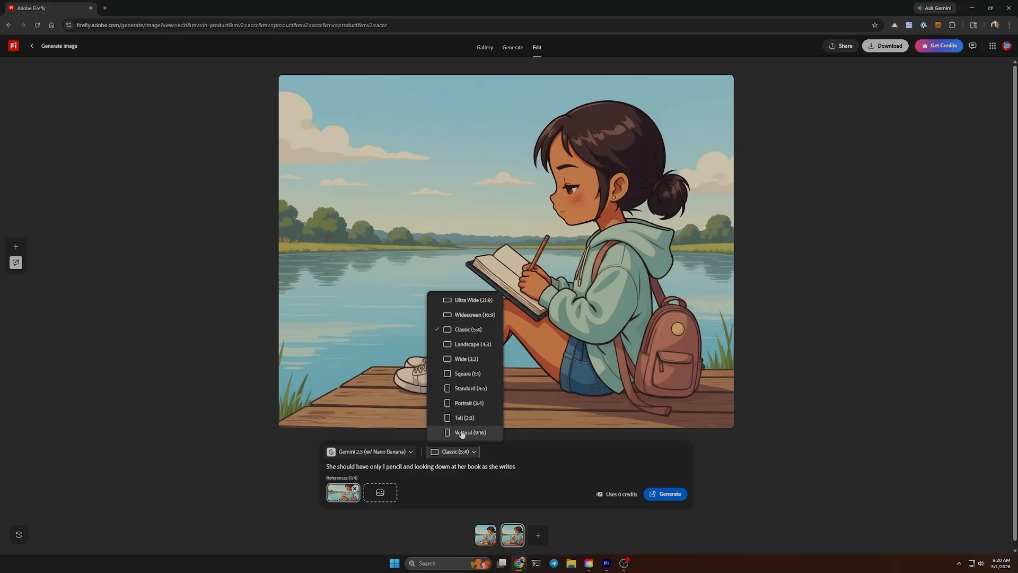
pyautogui.click(463, 432)
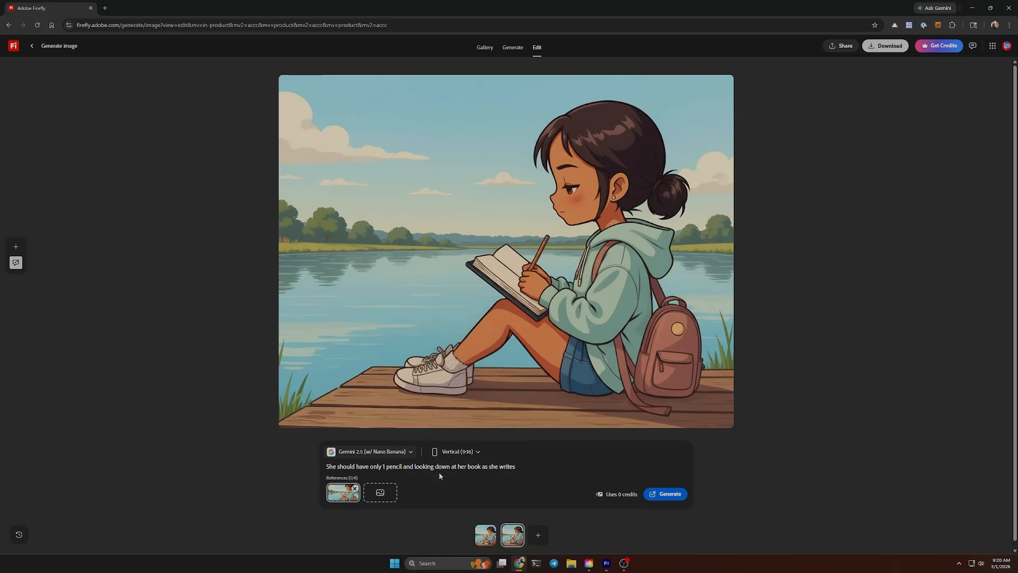
pyautogui.tripleClick(460, 465)
pyautogui.write('change resolution')
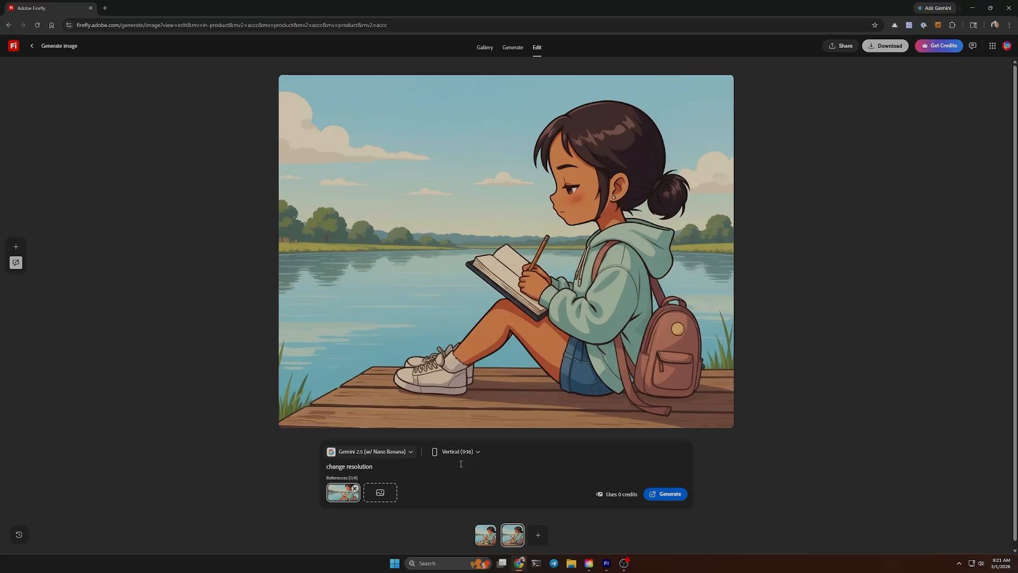
pyautogui.click(669, 494)
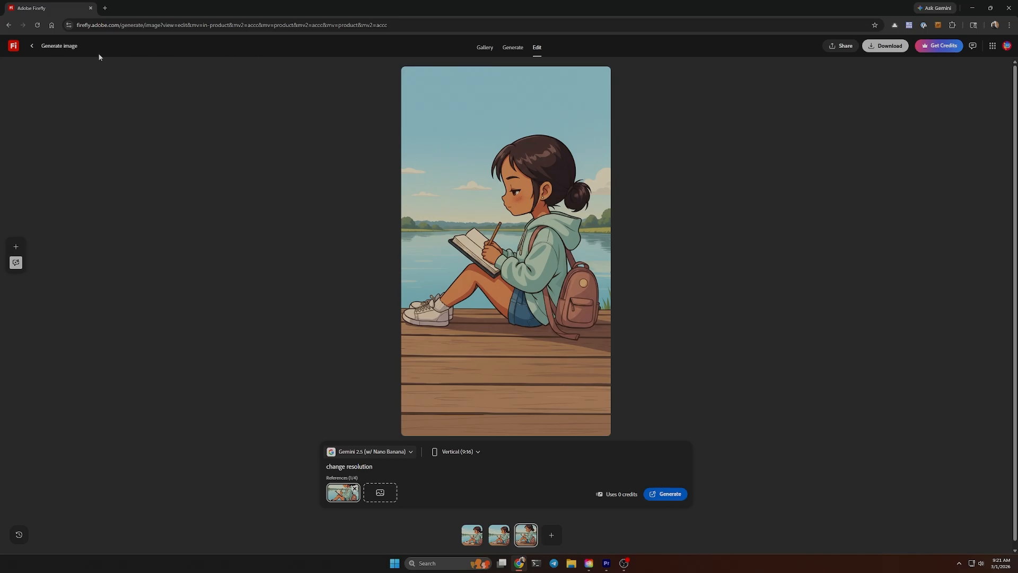
# Back in image generation, add the "Remove the particles" airplane image from the cloud generation history as a reference and generate the lake prompt with it
pyautogui.click(30, 46)
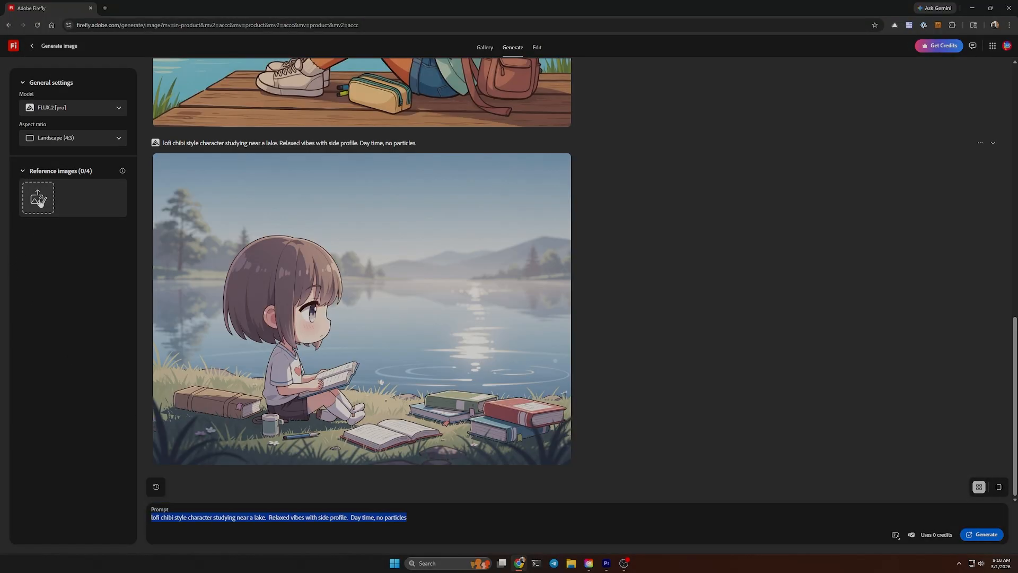
pyautogui.click(39, 200)
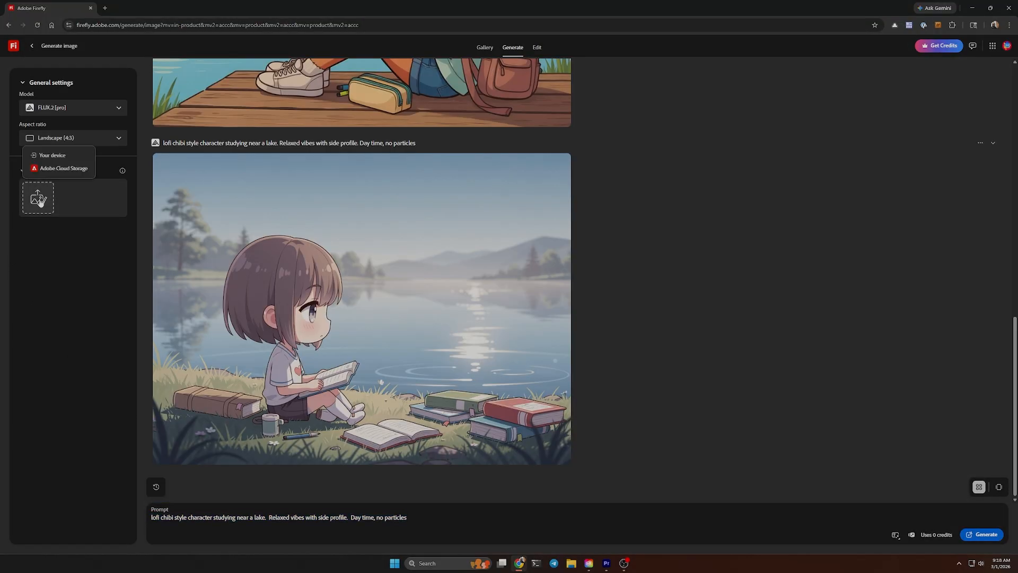
pyautogui.click(64, 168)
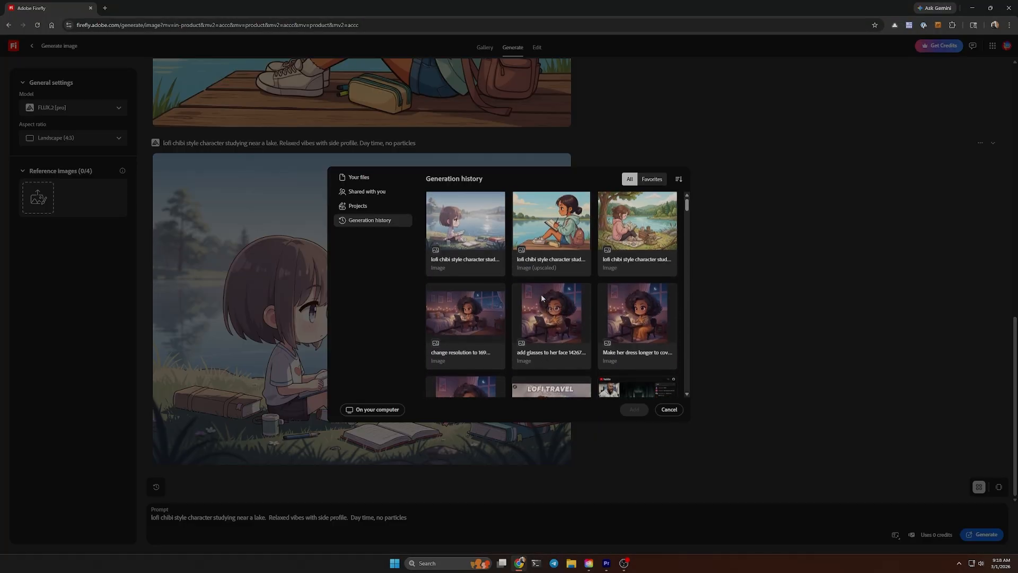
pyautogui.scroll(-2, 538, 312)
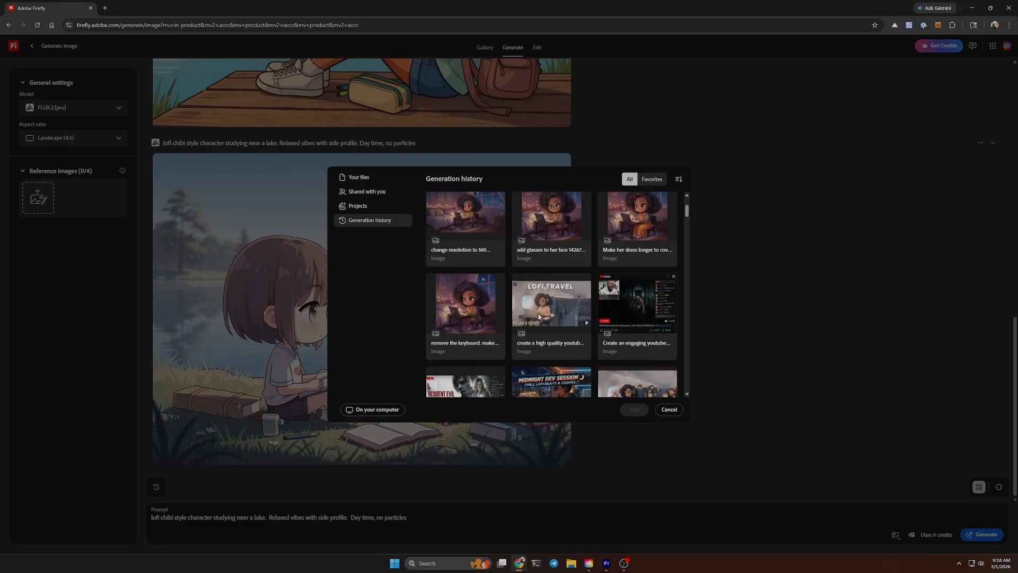
pyautogui.scroll(-3, 539, 317)
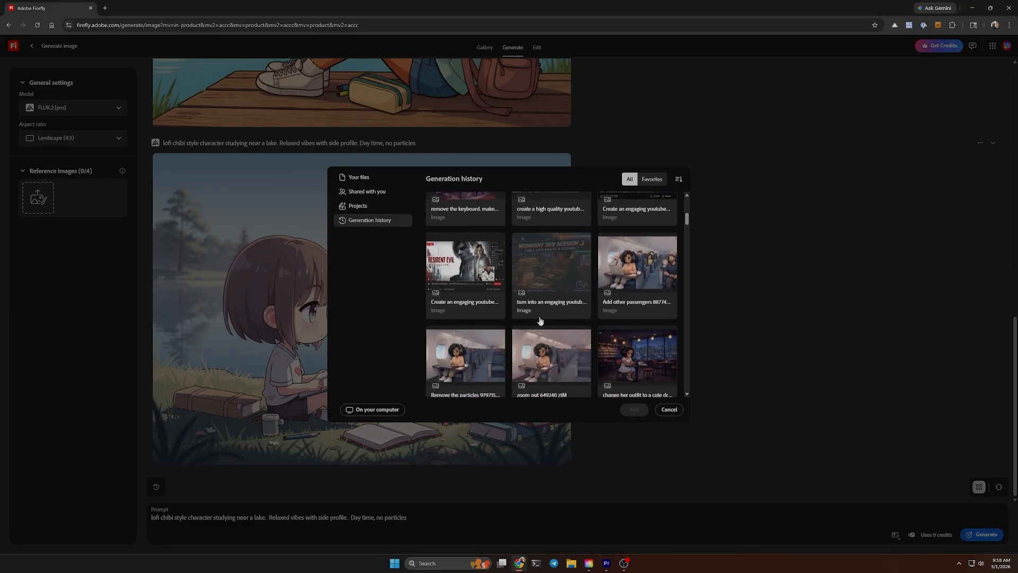
pyautogui.scroll(-1, 540, 320)
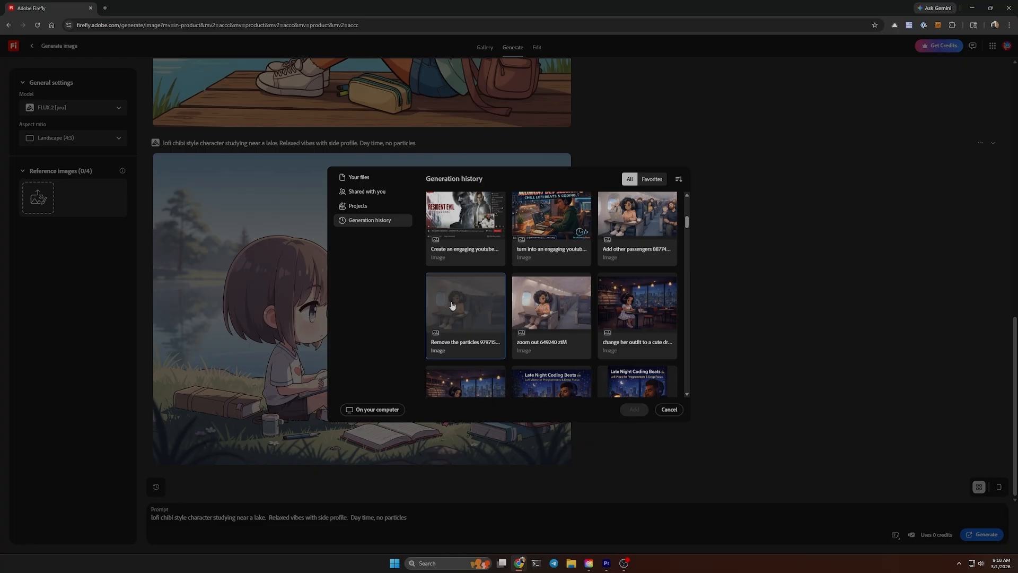
pyautogui.click(451, 305)
pyautogui.click(633, 409)
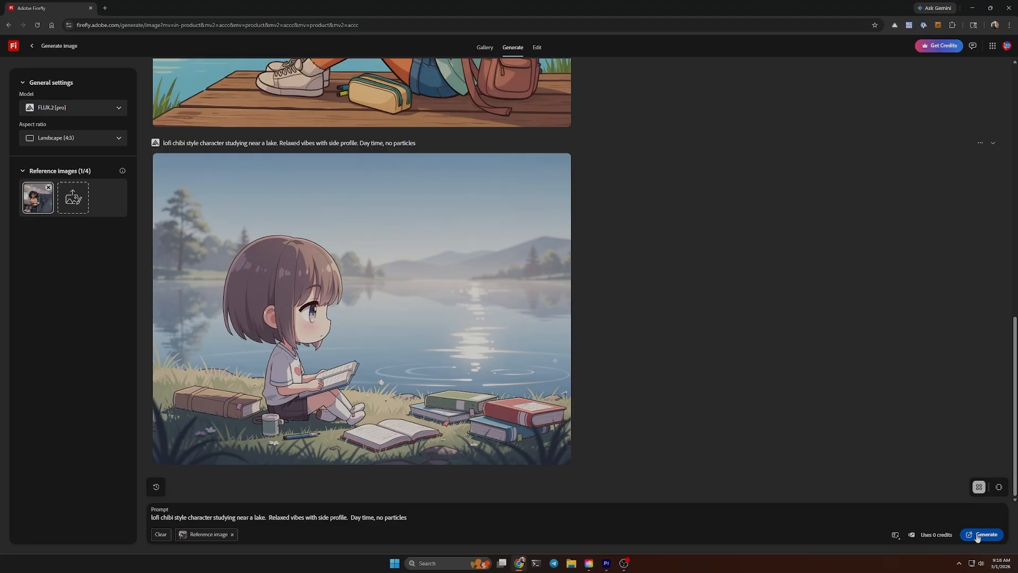
pyautogui.click(981, 534)
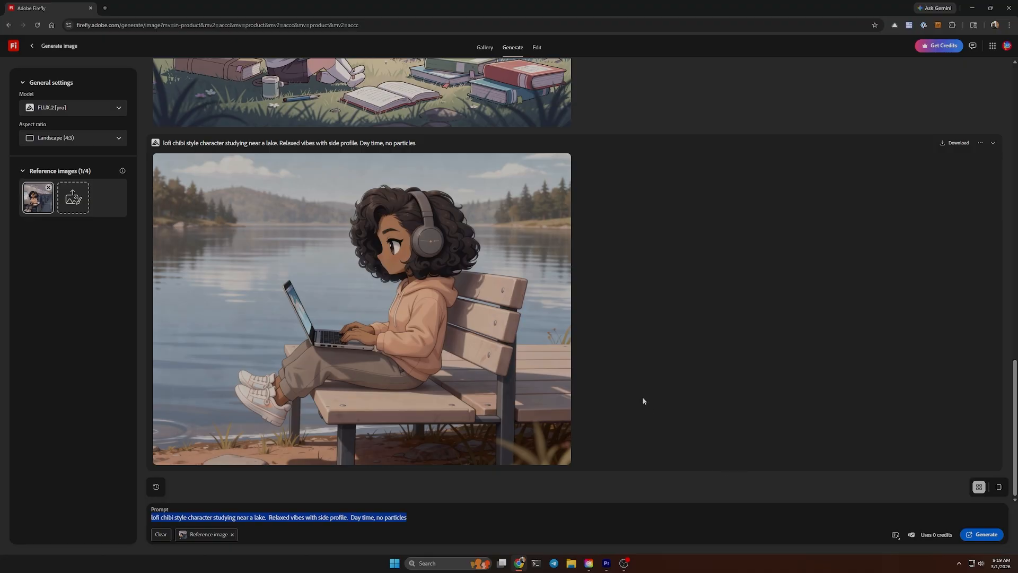
pyautogui.scroll(10, 643, 402)
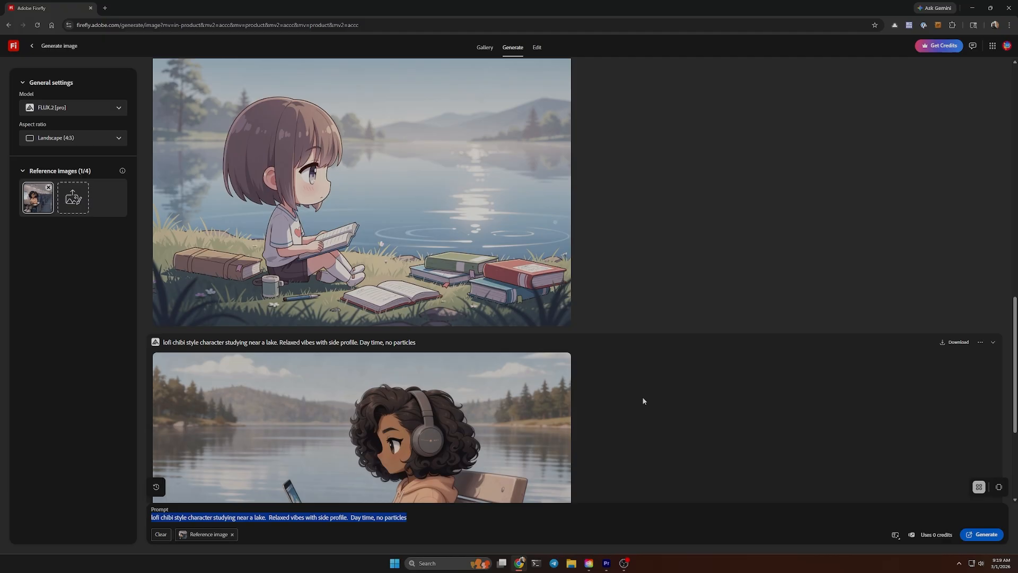
# Open the generated image of the curly-haired girl on the lakeside bench in Photoshop web and hide the layer list
pyautogui.scroll(5, 643, 401)
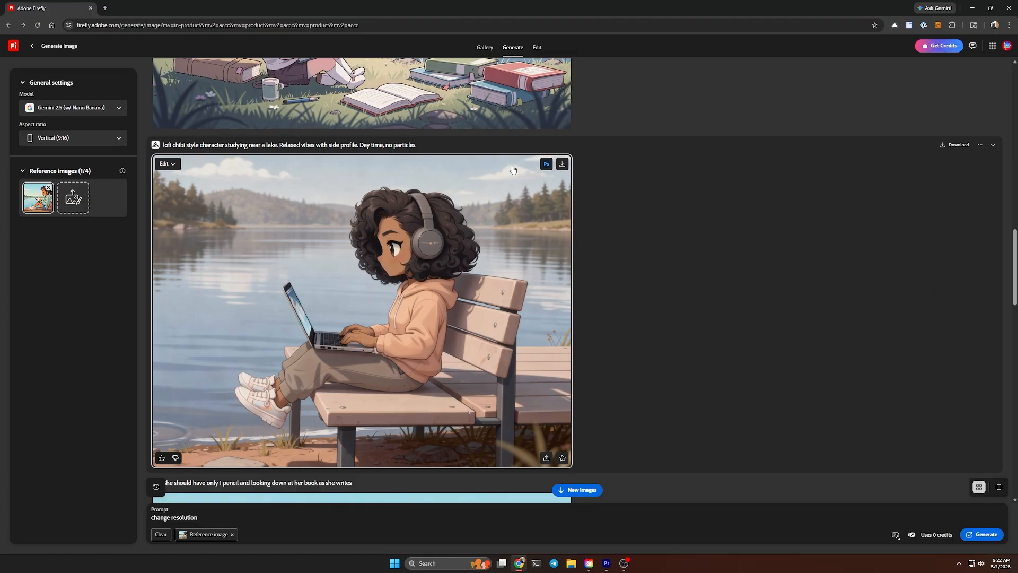
pyautogui.click(545, 165)
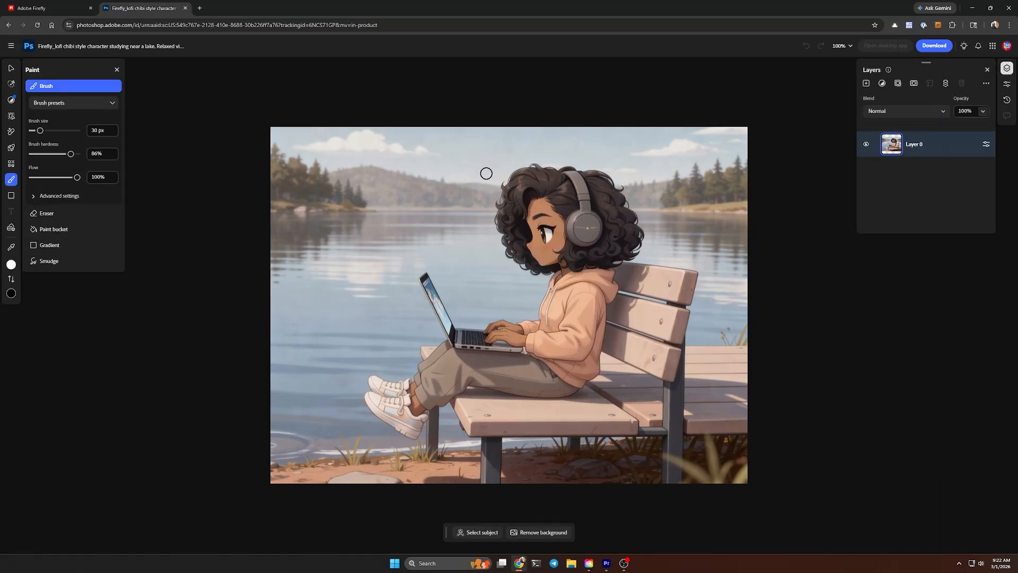
pyautogui.click(987, 70)
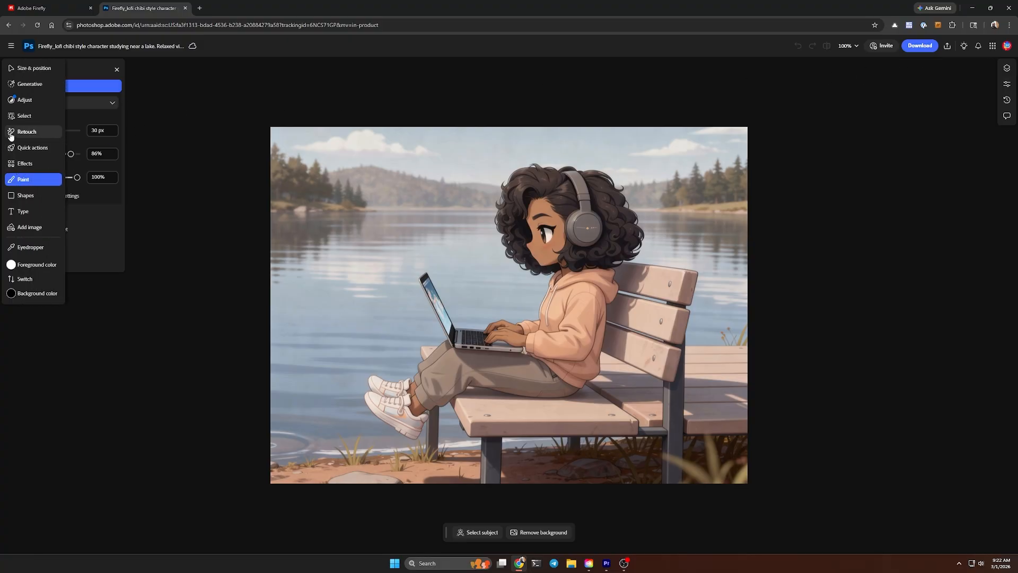
# Select the headphones on the girl's head with the Quick selection tool
pyautogui.click(18, 118)
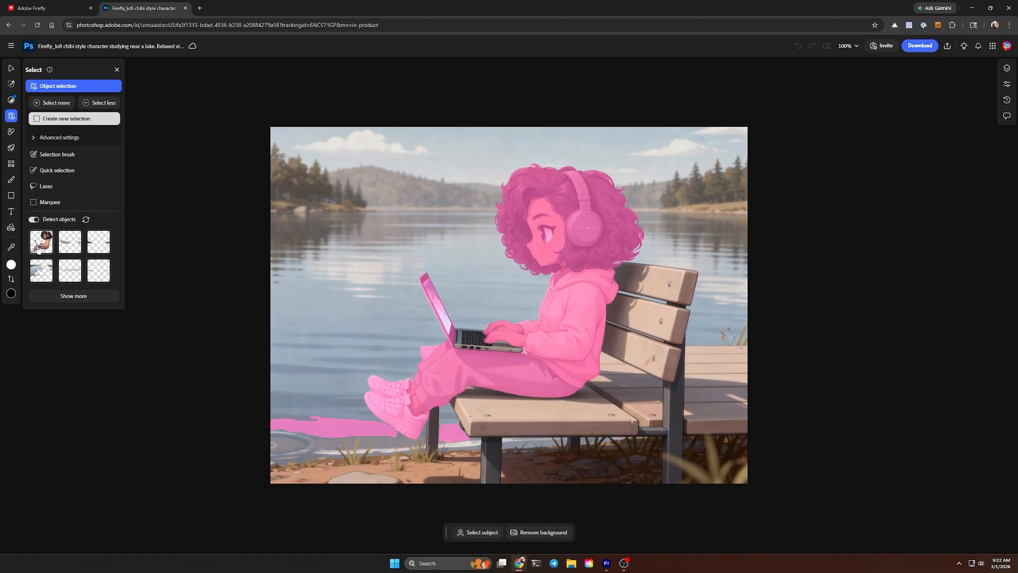
pyautogui.click(58, 156)
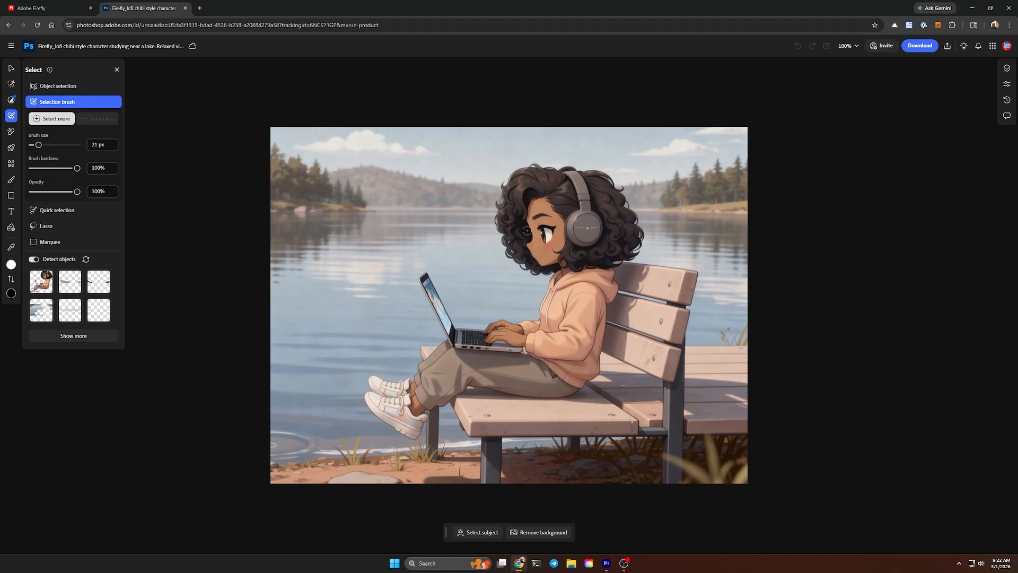
pyautogui.click(69, 211)
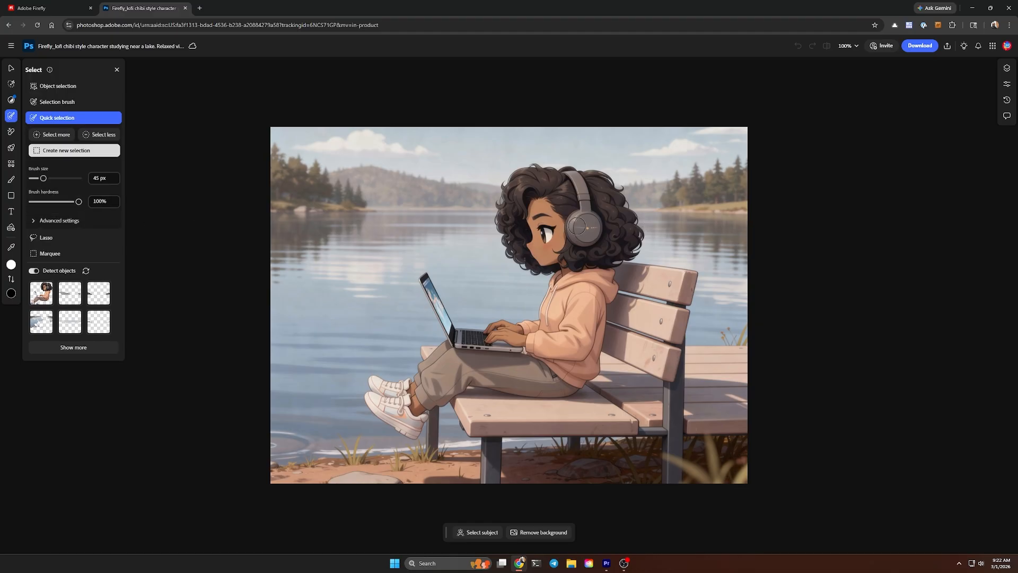
pyautogui.click(573, 222)
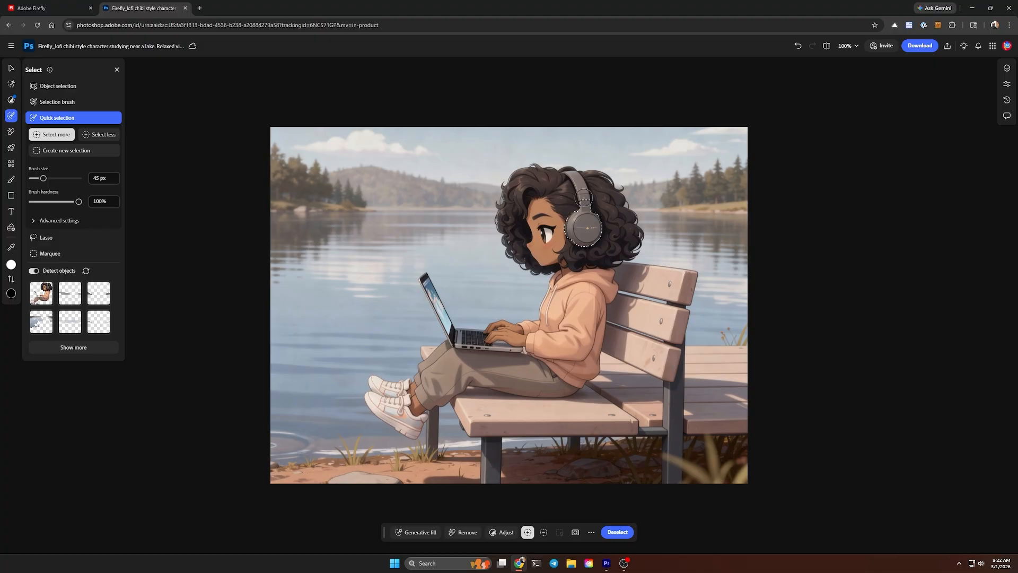
pyautogui.click(583, 197)
# Subtract the surrounding hair from the selection so that it follows only the headphones
pyautogui.click(542, 534)
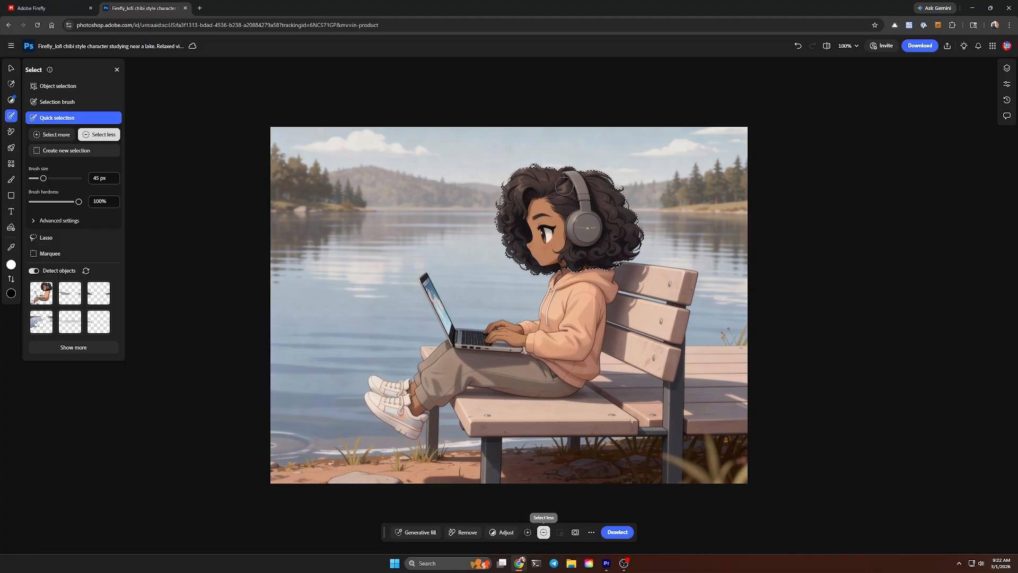
pyautogui.click(546, 197)
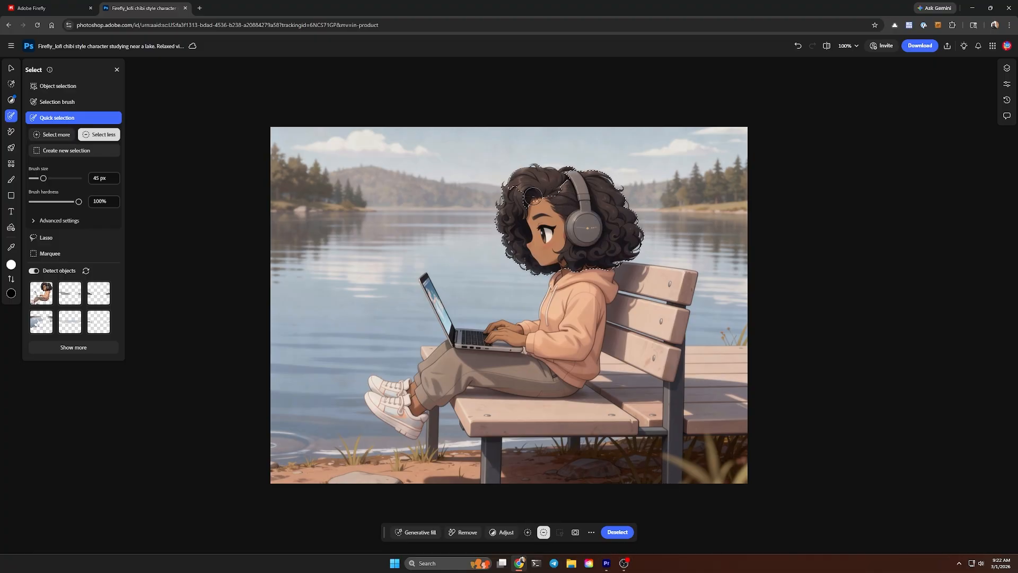
pyautogui.click(563, 190)
pyautogui.scroll(5, 579, 225)
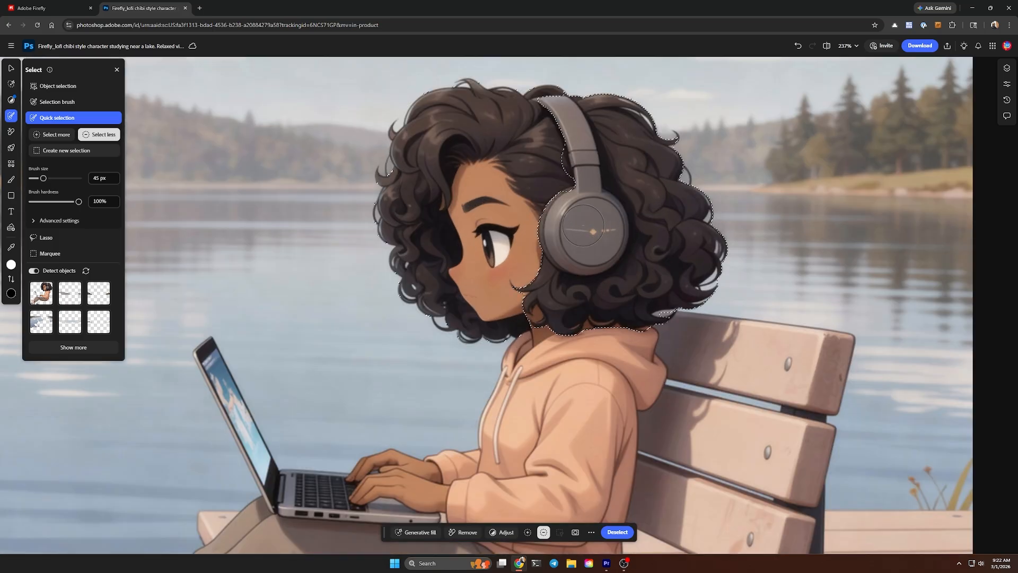
pyautogui.moveTo(534, 332)
pyautogui.mouseDown()
pyautogui.moveTo(614, 355)
pyautogui.moveTo(699, 321)
pyautogui.moveTo(660, 333)
pyautogui.mouseUp()
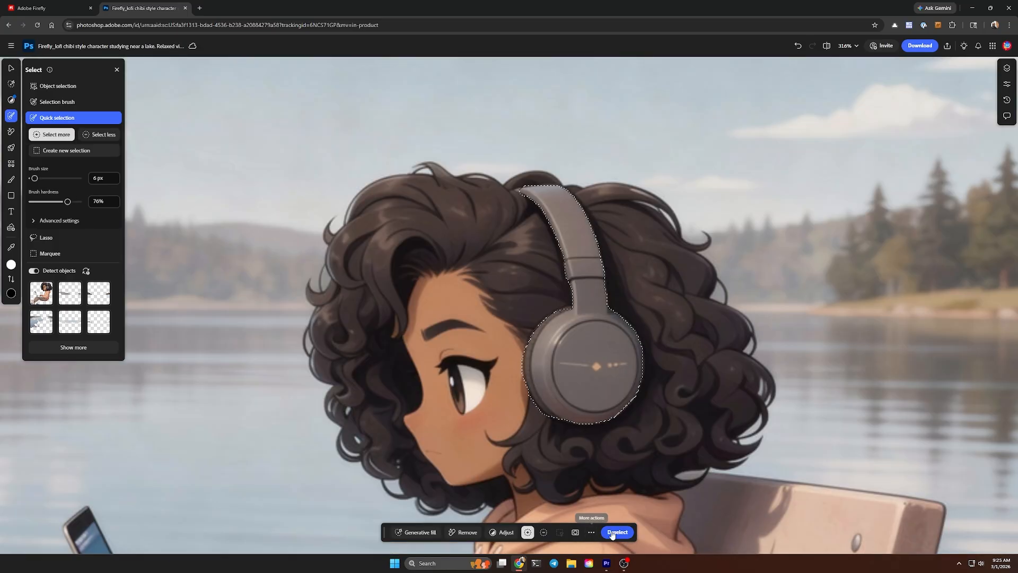
# Add a Hue/saturation adjustment to the selected headphones and colorize them reddish with hue 0 and saturation 25
pyautogui.click(501, 531)
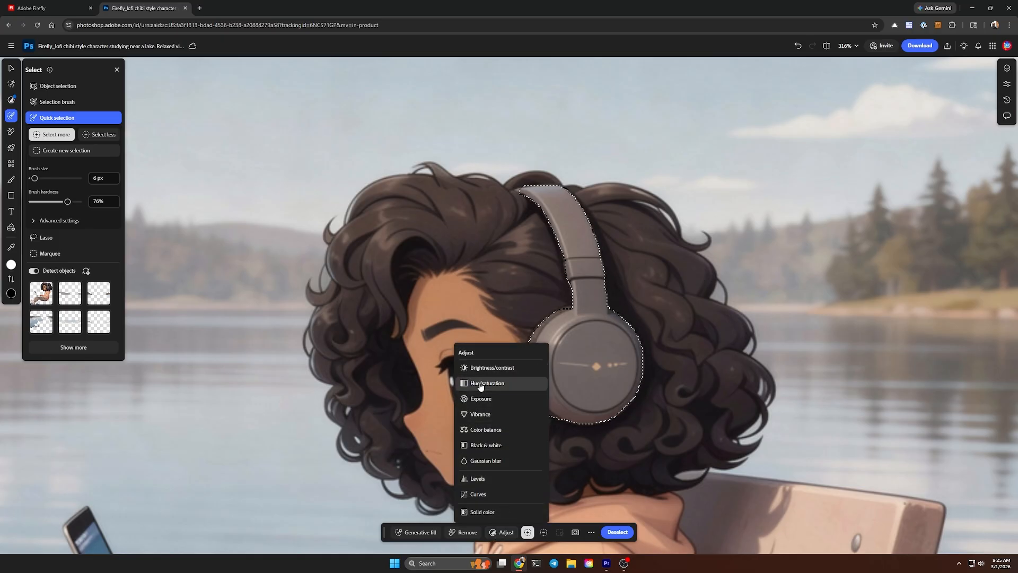
pyautogui.click(497, 385)
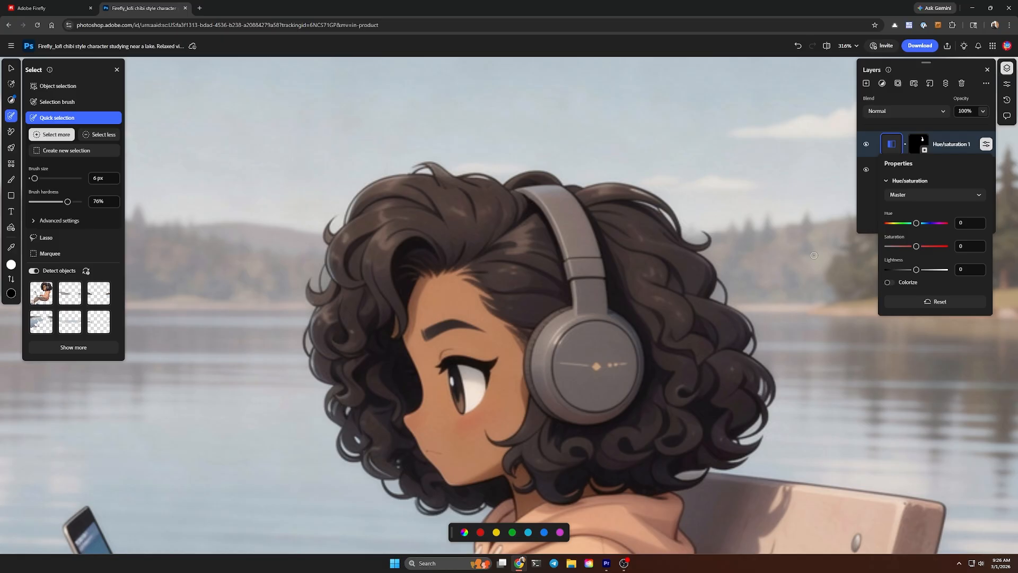
pyautogui.moveTo(918, 248)
pyautogui.mouseDown()
pyautogui.moveTo(953, 248)
pyautogui.moveTo(936, 247)
pyautogui.moveTo(927, 230)
pyautogui.mouseUp()
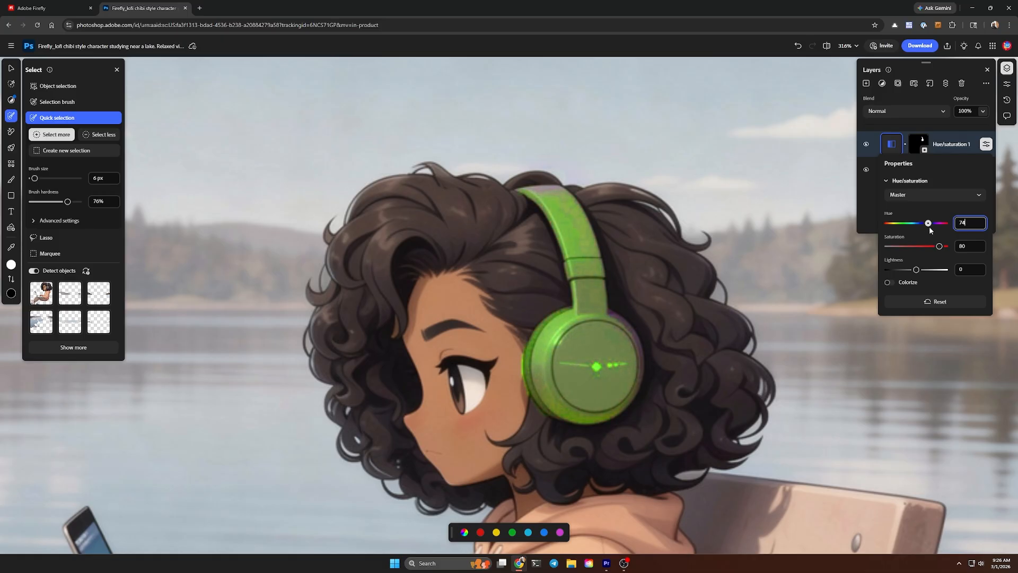
pyautogui.moveTo(916, 269); pyautogui.dragTo(898, 229)
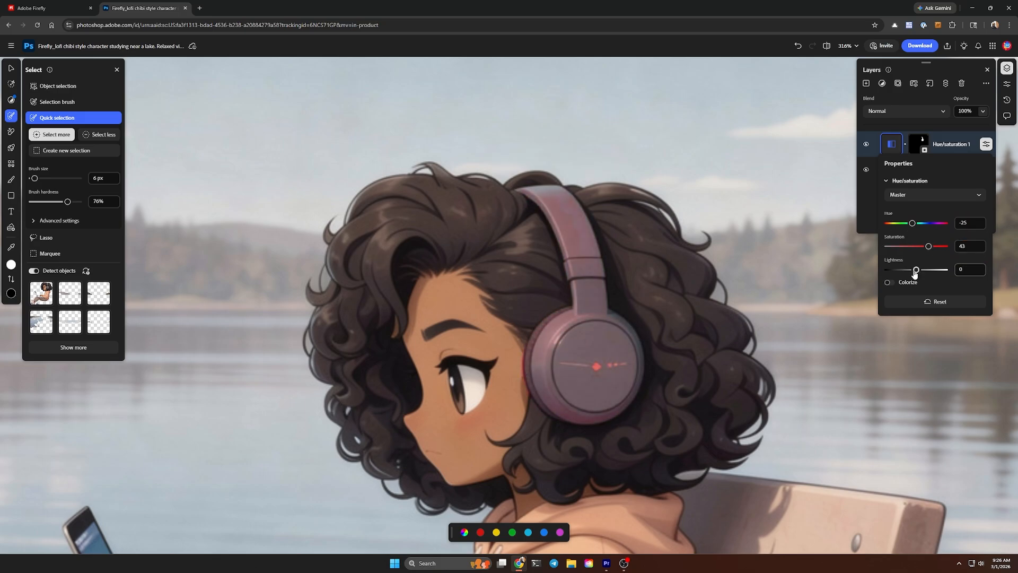
pyautogui.click(892, 284)
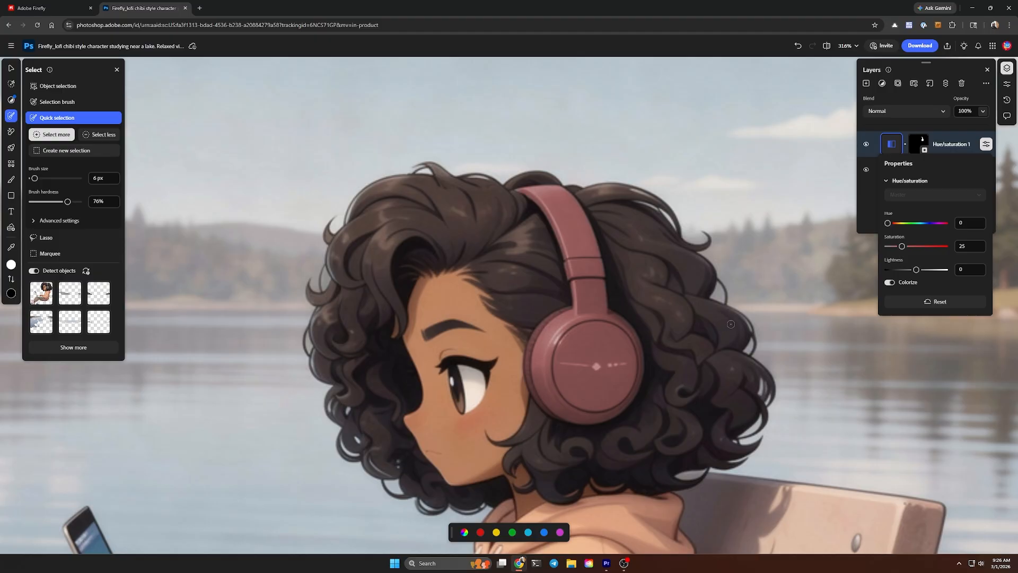
# Compare the whole image with and without the headphone color change by hiding and showing the Hue/saturation 1 layer
pyautogui.scroll(-3, 702, 328)
pyautogui.scroll(3, 702, 327)
pyautogui.scroll(-8, 702, 327)
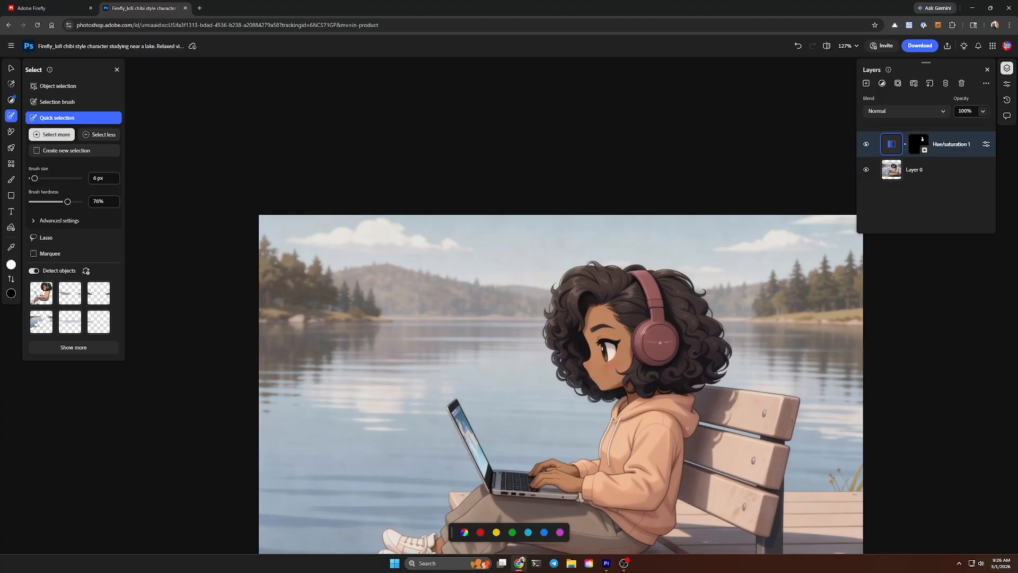
pyautogui.scroll(-2, 687, 428)
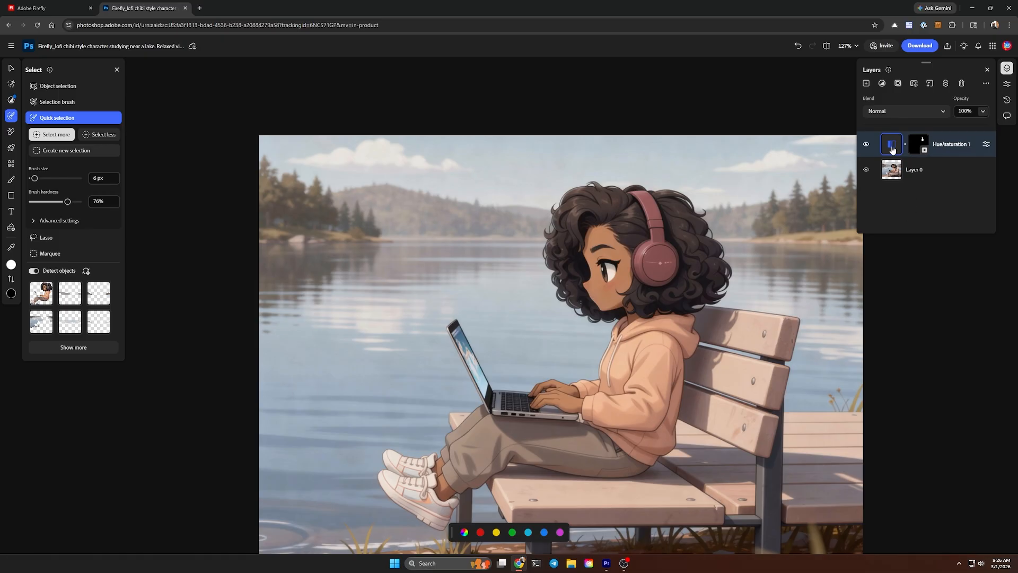
pyautogui.click(866, 146)
pyautogui.click(867, 147)
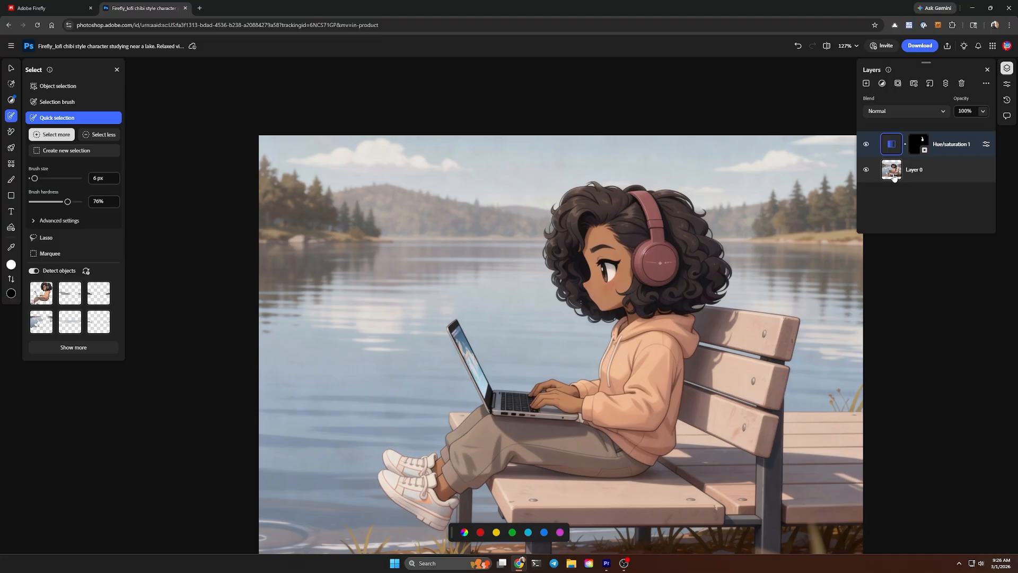
# Select the girl's orange hoodie on Layer 0 with a 36 px Quick selection brush and trim the selection at the neck
pyautogui.click(891, 172)
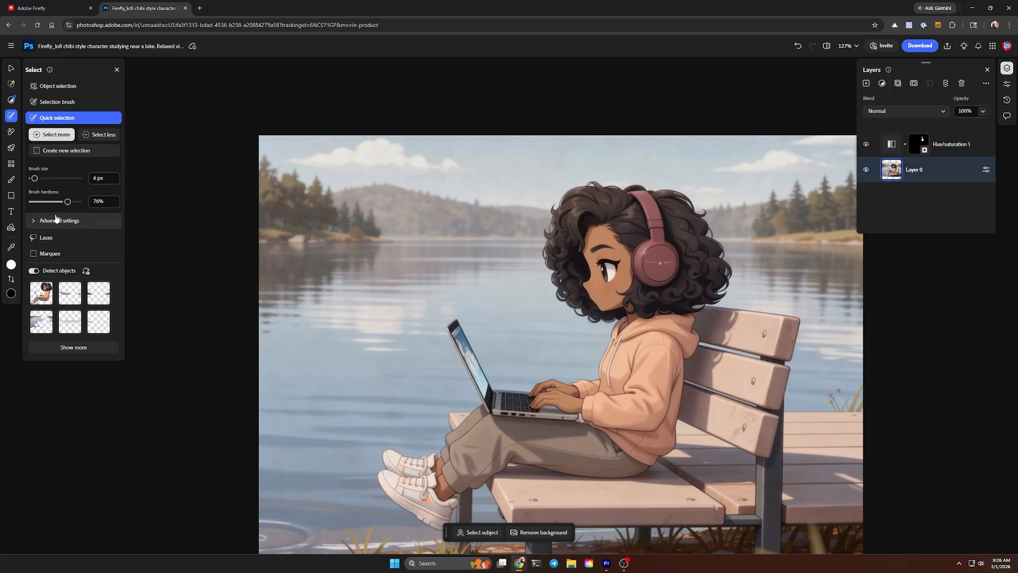
pyautogui.moveTo(35, 179); pyautogui.dragTo(41, 180)
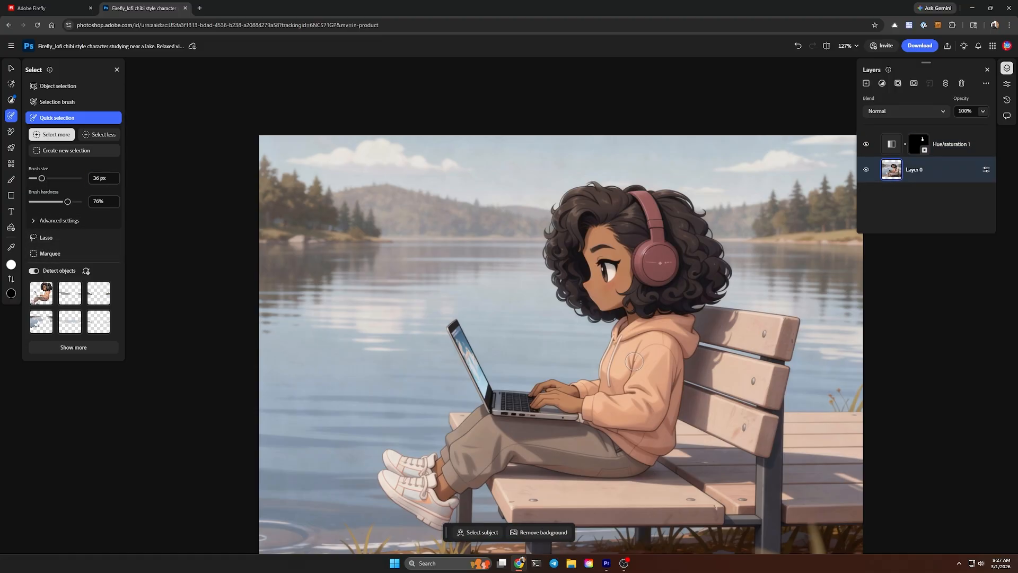
pyautogui.moveTo(634, 361); pyautogui.dragTo(653, 440)
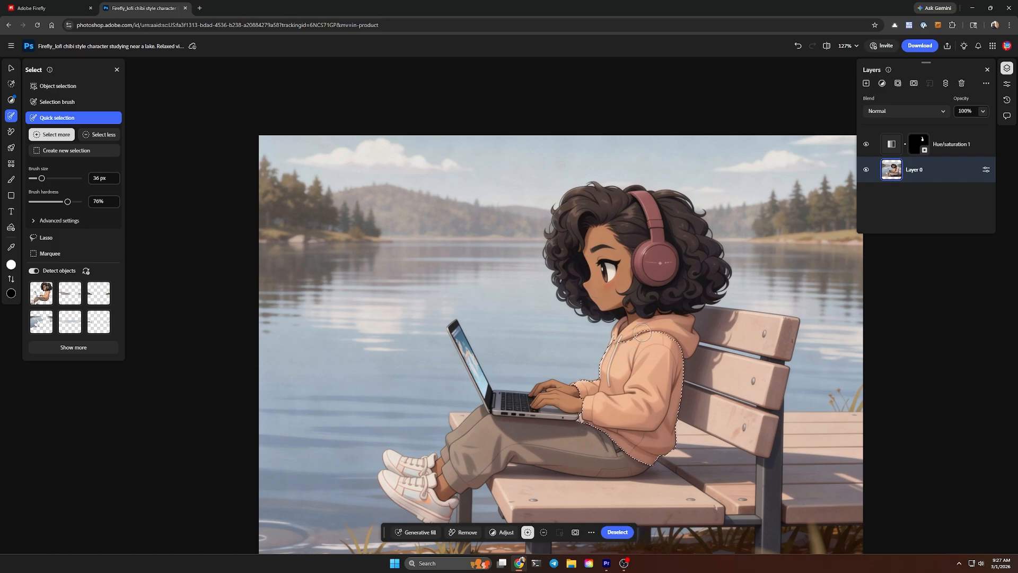
pyautogui.moveTo(642, 333); pyautogui.dragTo(615, 331)
pyautogui.scroll(5, 615, 331)
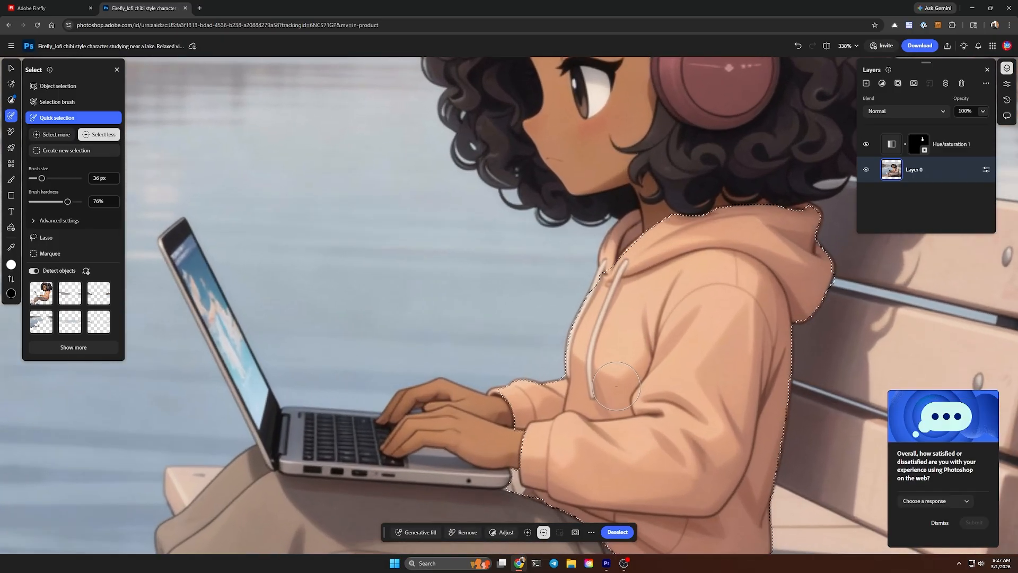
pyautogui.scroll(-1, 616, 386)
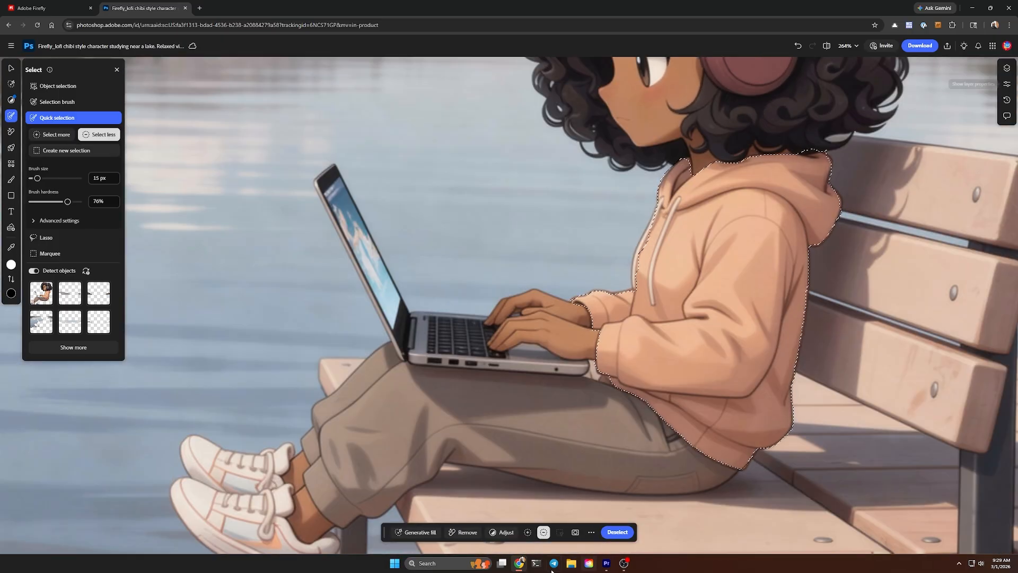
# Add a Hue/saturation adjustment to the selected hoodie and shift its hue to light green
pyautogui.click(502, 531)
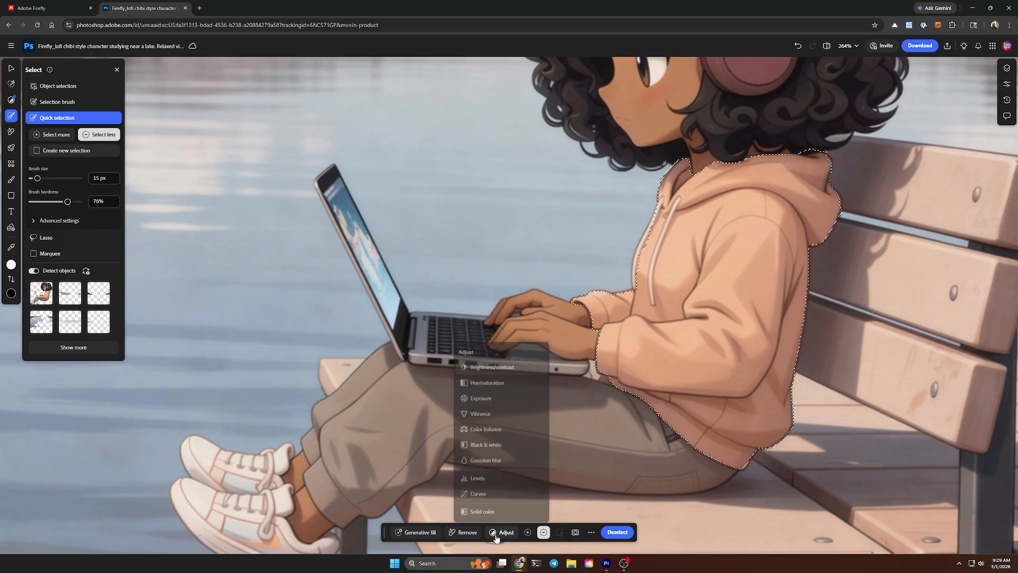
pyautogui.click(496, 389)
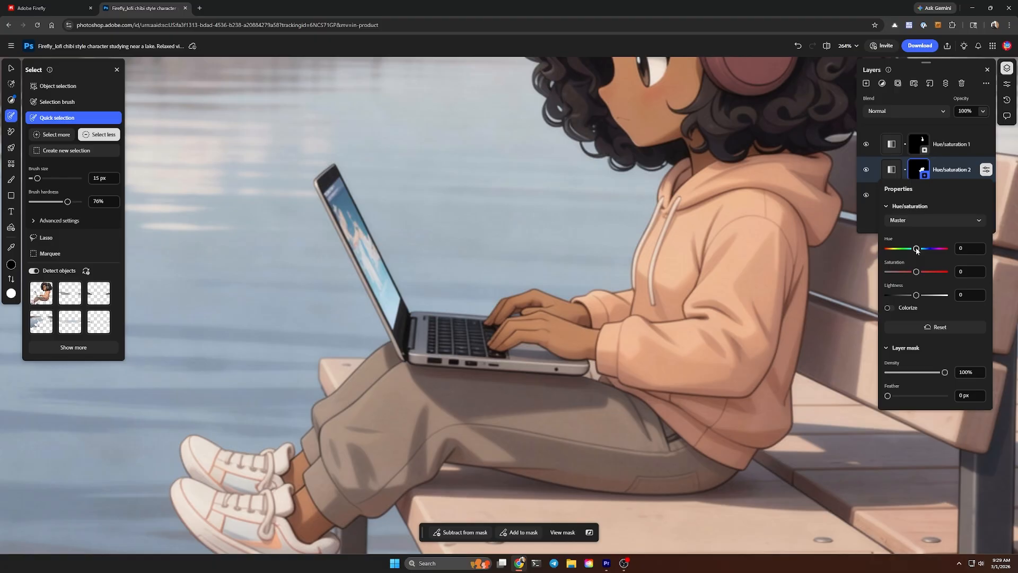
pyautogui.moveTo(916, 248); pyautogui.dragTo(926, 249)
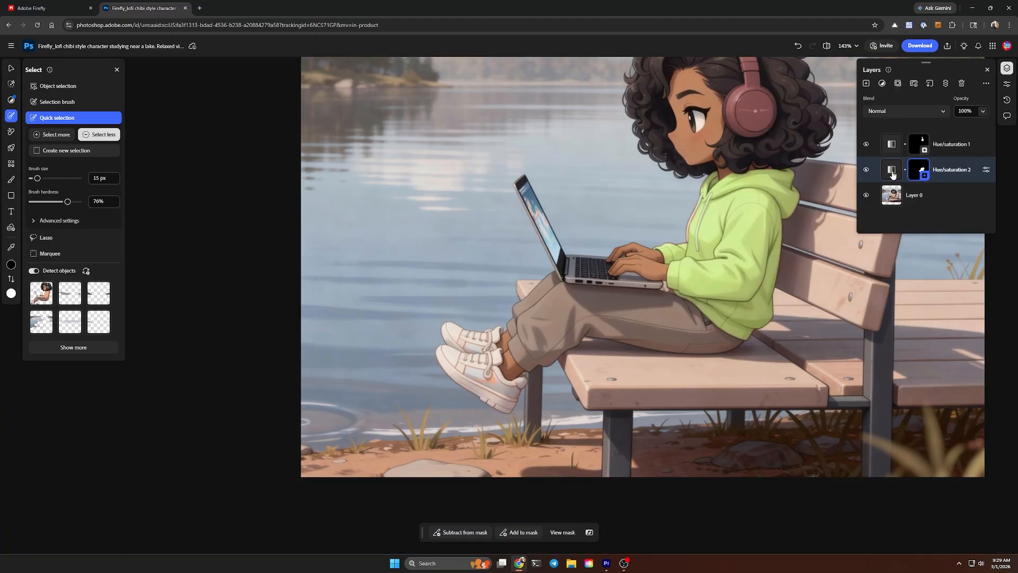
# Fine-tune the reds of the hoodie's Hue/saturation adjustment, setting saturation to 10 and shifting their hue and lightness
pyautogui.click(891, 170)
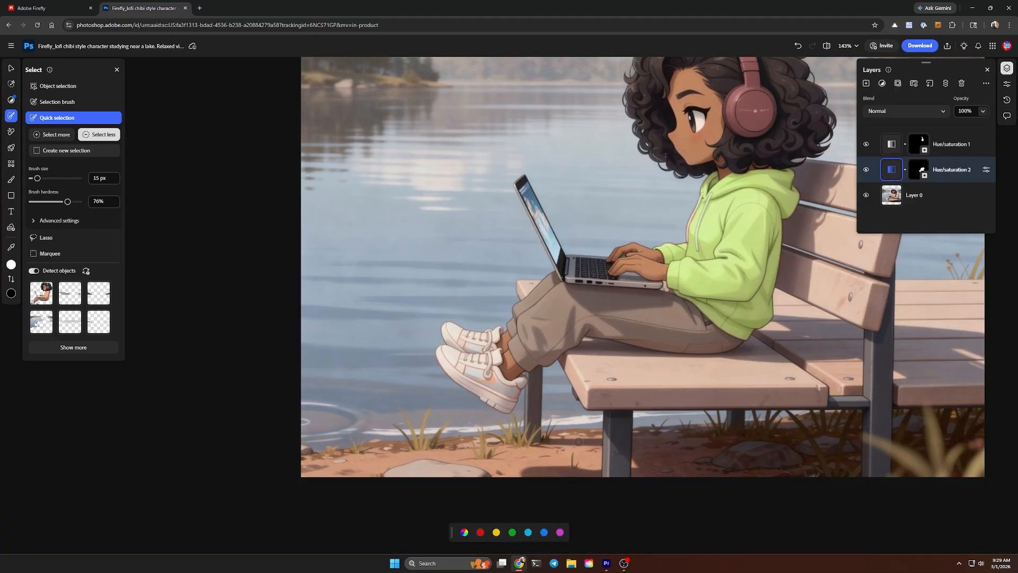
pyautogui.click(481, 532)
pyautogui.moveTo(461, 465); pyautogui.dragTo(438, 465)
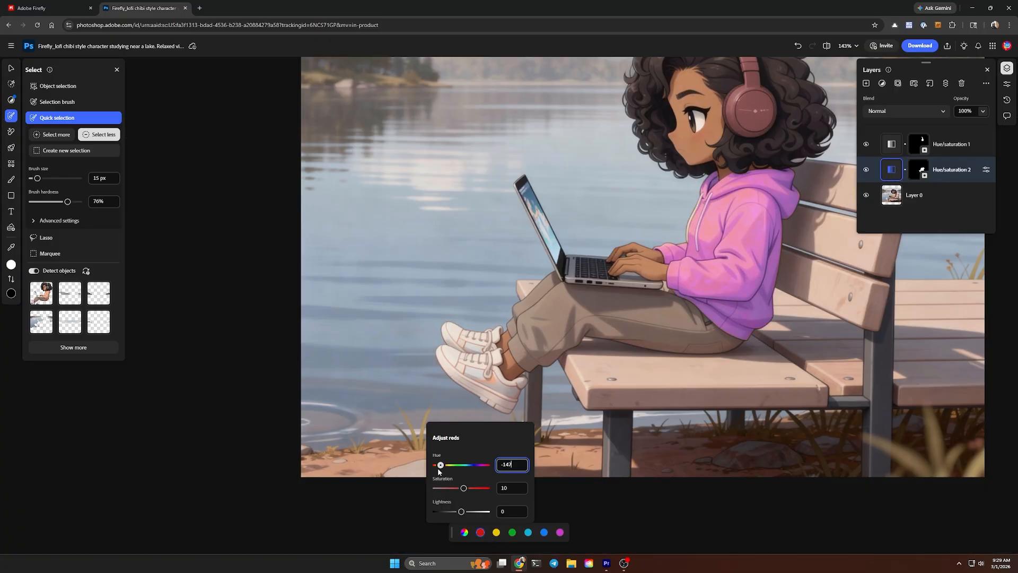
pyautogui.moveTo(461, 511); pyautogui.dragTo(457, 512)
pyautogui.moveTo(438, 465)
pyautogui.mouseDown()
pyautogui.moveTo(482, 467)
pyautogui.moveTo(440, 465)
pyautogui.moveTo(451, 465)
pyautogui.mouseUp()
pyautogui.click(496, 531)
# Set hue 33 and saturation 33 for all colors of the hoodie's adjustment and lower the lightness slightly
pyautogui.click(464, 532)
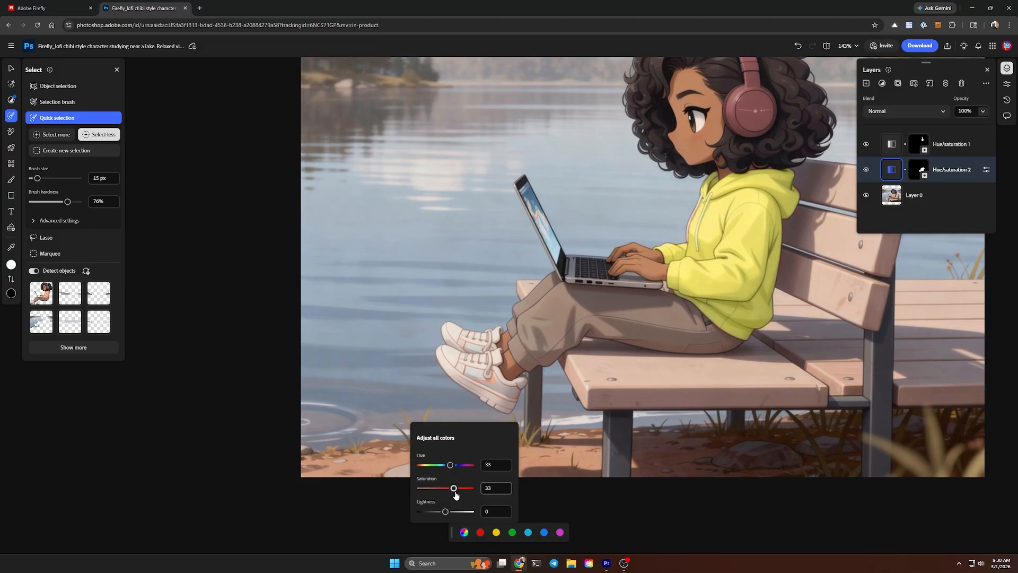
pyautogui.moveTo(445, 511); pyautogui.dragTo(443, 511)
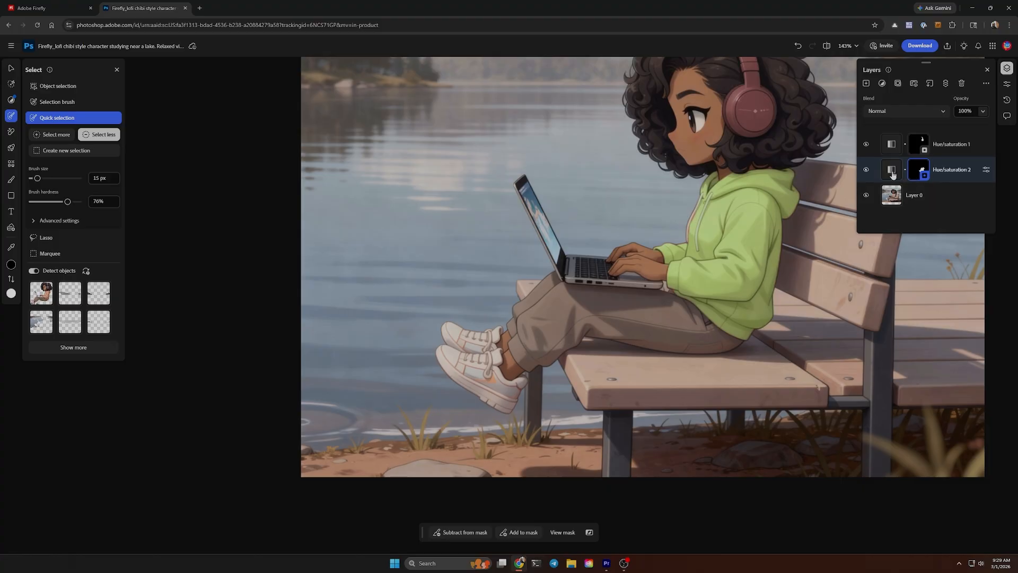
pyautogui.click(892, 172)
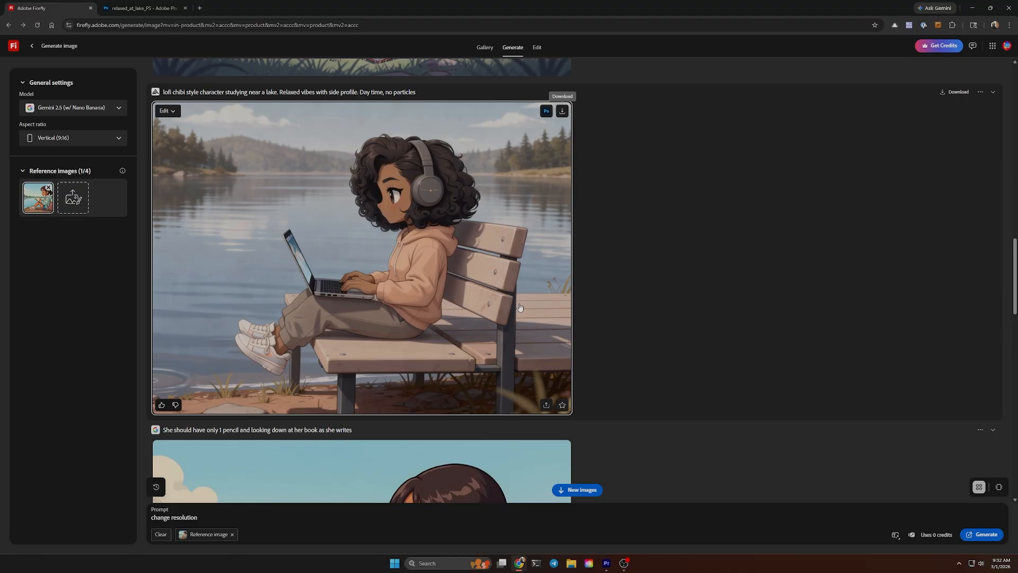
# Switch back to Adobe Firefly and send the original lakeside bench image to video generation as the first frame
pyautogui.rightClick(479, 343)
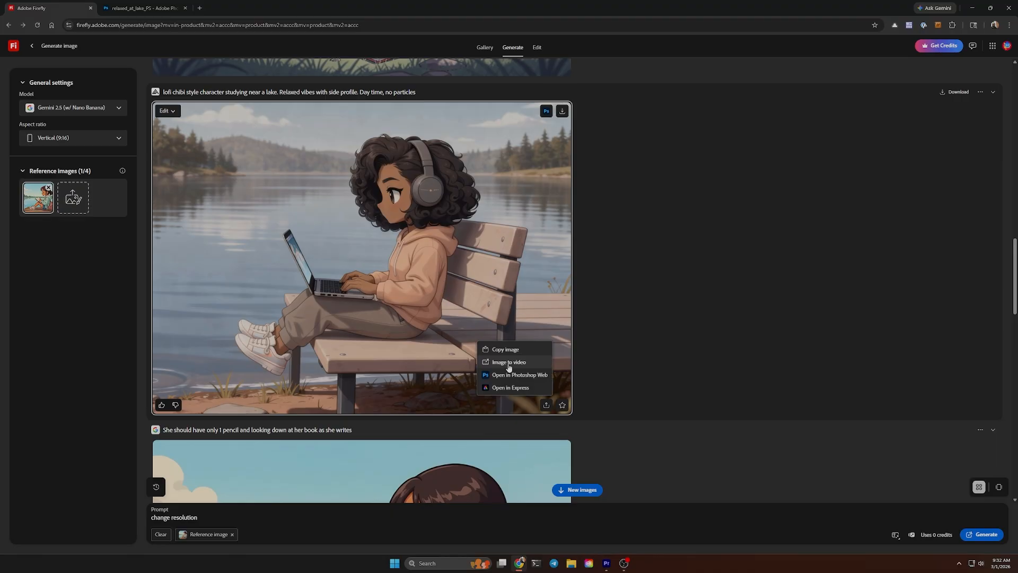
pyautogui.click(508, 362)
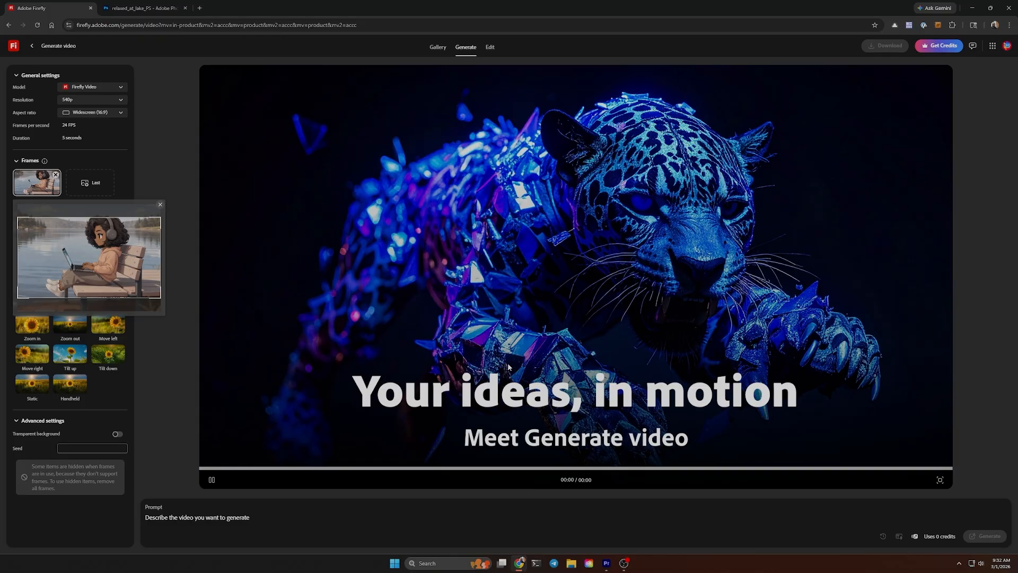
pyautogui.click(172, 330)
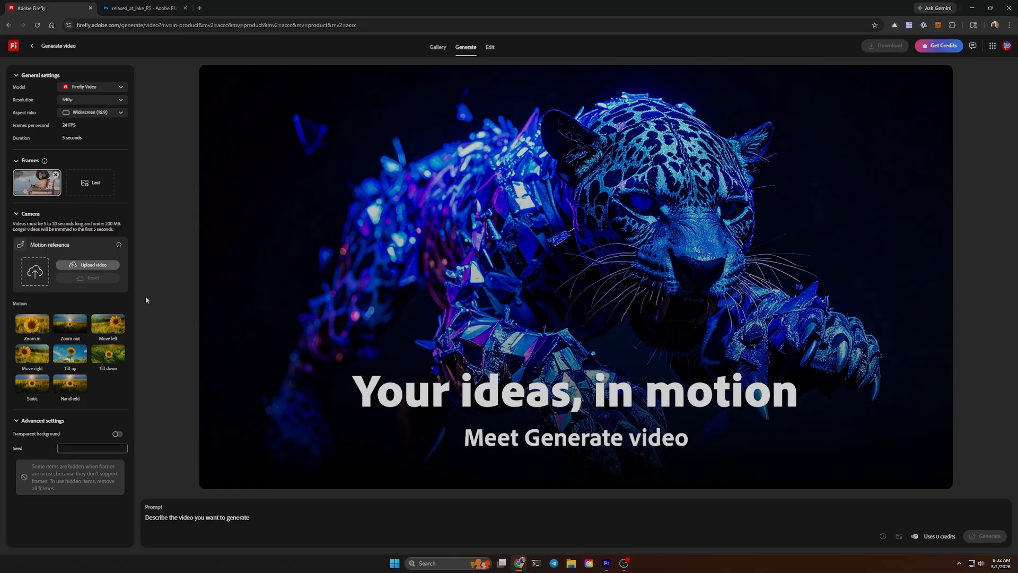
# Set the video's resolution to 1080p and its camera motion to Static
pyautogui.click(106, 100)
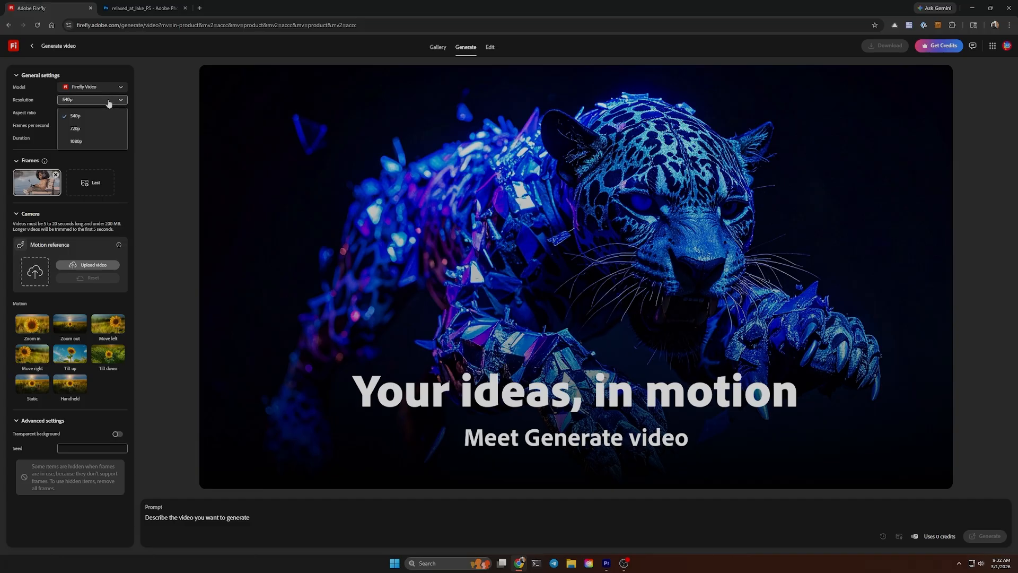
pyautogui.click(104, 142)
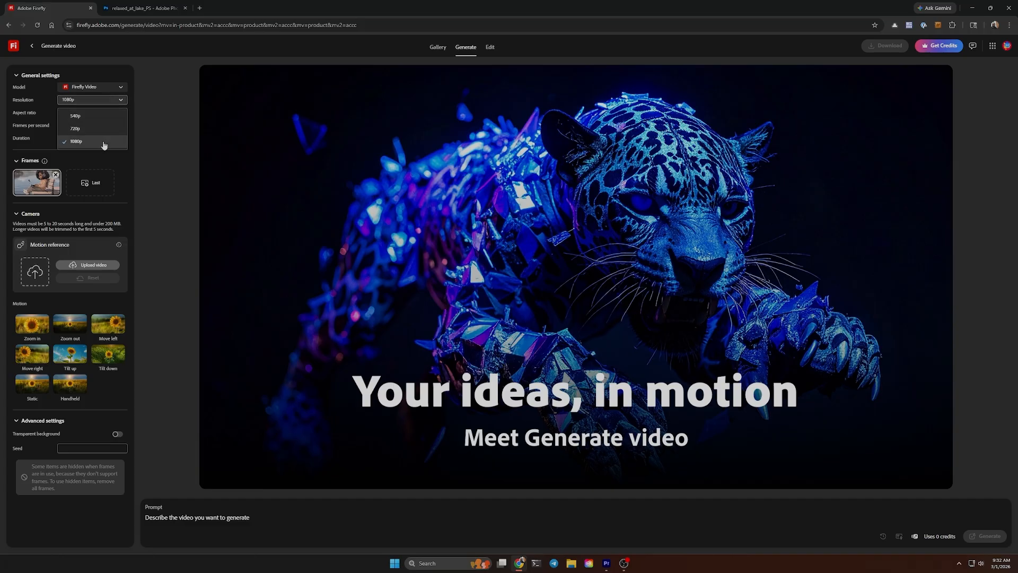
pyautogui.click(114, 88)
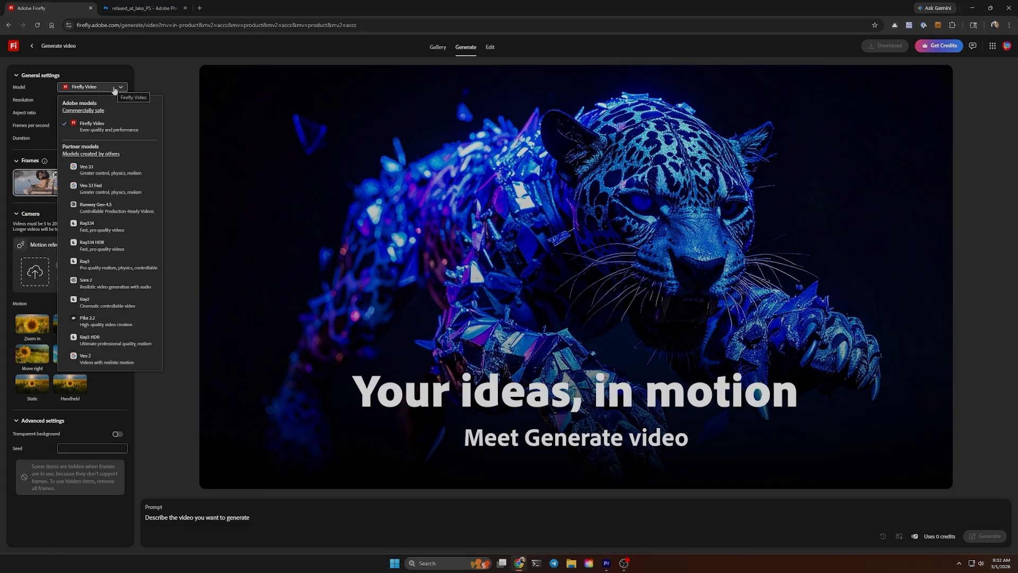
pyautogui.click(117, 88)
pyautogui.click(120, 116)
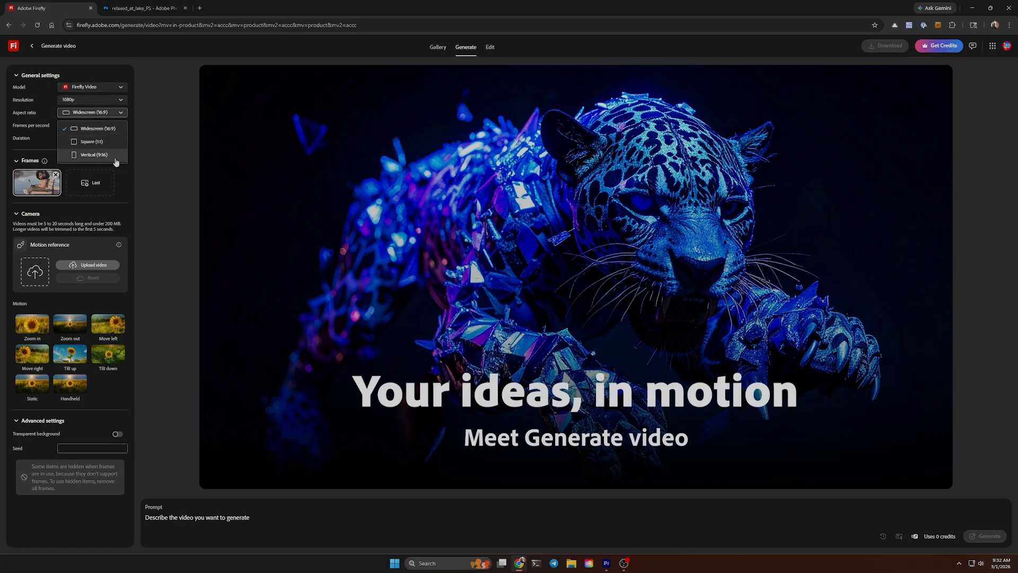
pyautogui.click(119, 113)
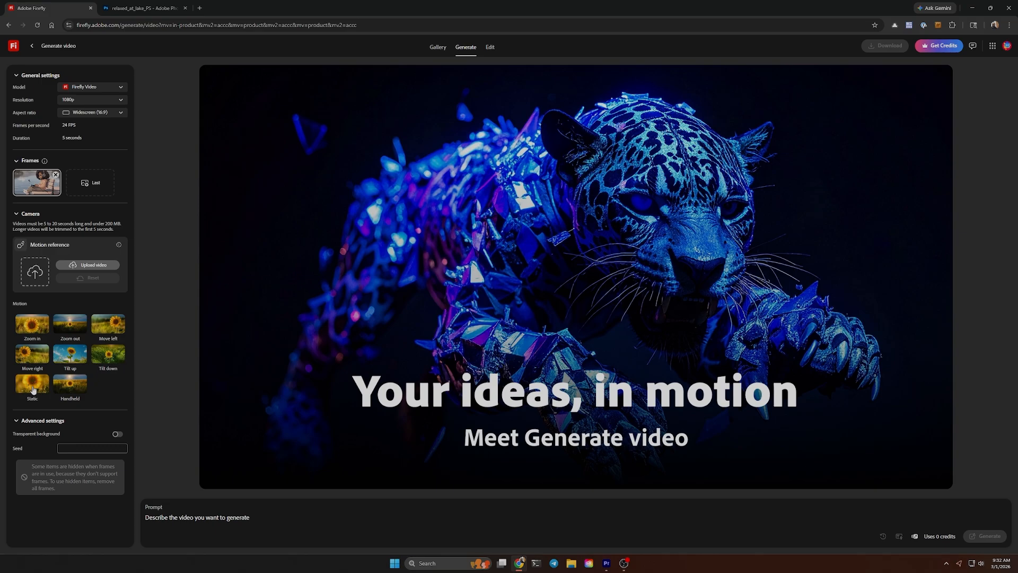
pyautogui.click(32, 390)
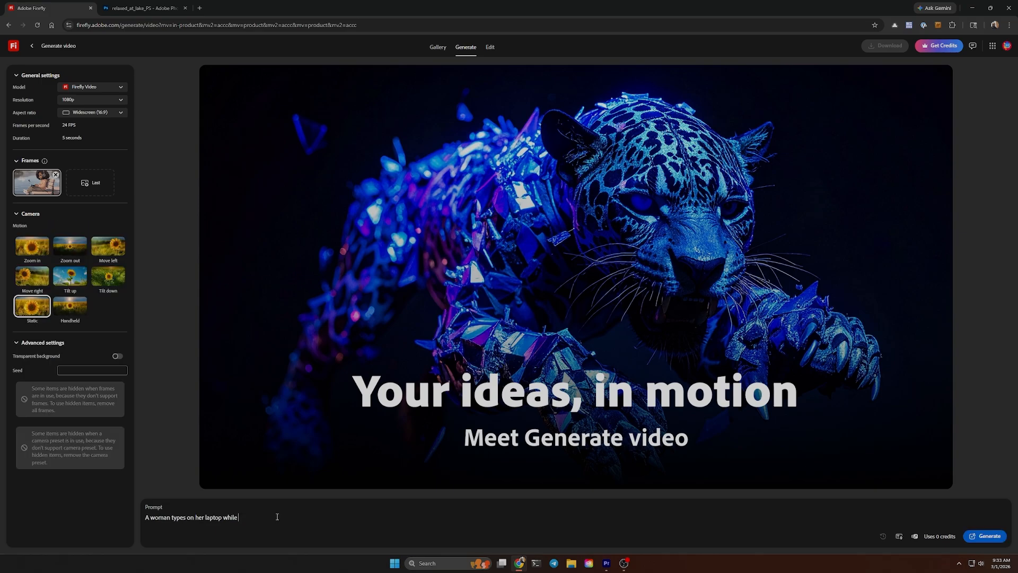
# Generate a video from the prompt "A woman types on her laptop while sitting on a bench near a lake. Small slow movements as she types."
pyautogui.write('sitting on a bench near a lake.  Small movements as she t')
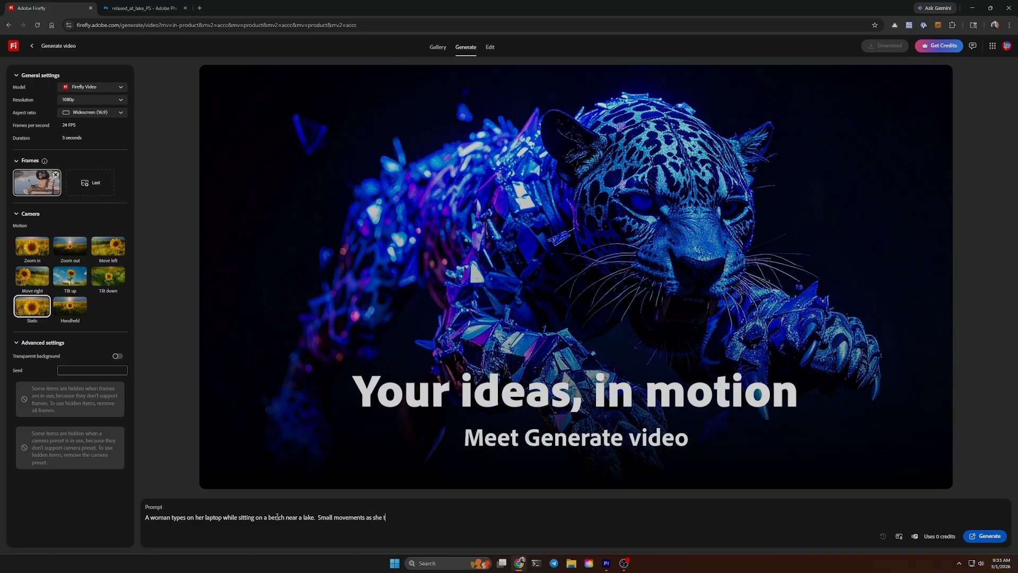
pyautogui.write('ypes')
pyautogui.write('Slow')
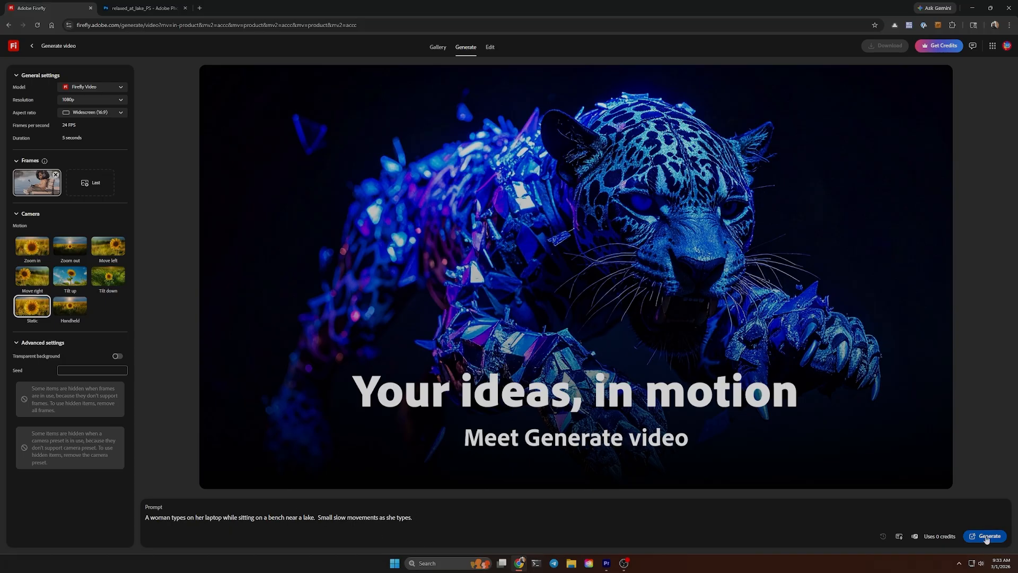
pyautogui.click(986, 537)
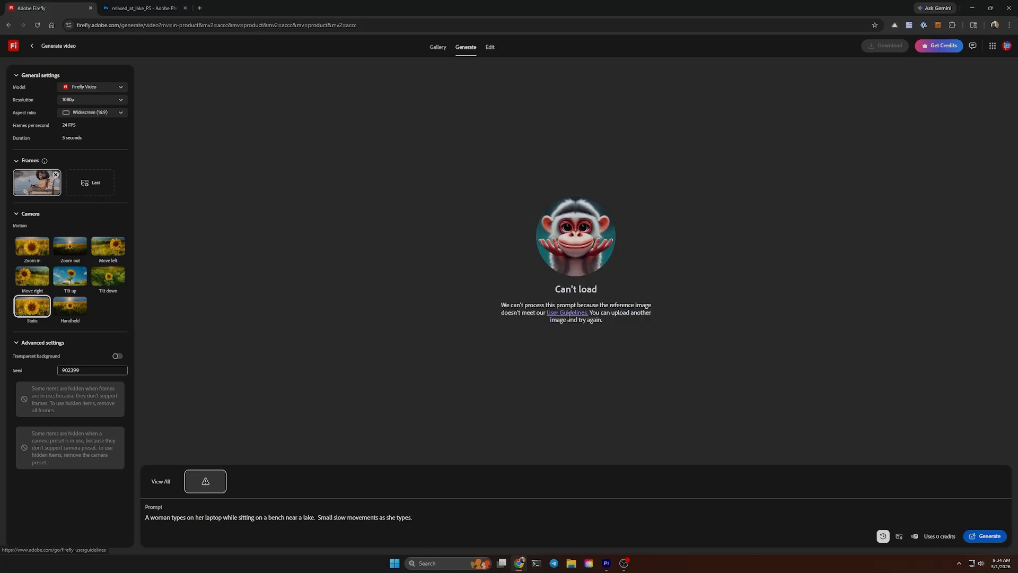
# Open the linked User Guidelines, read through the content rules, and return to the Firefly video page
pyautogui.click(568, 312)
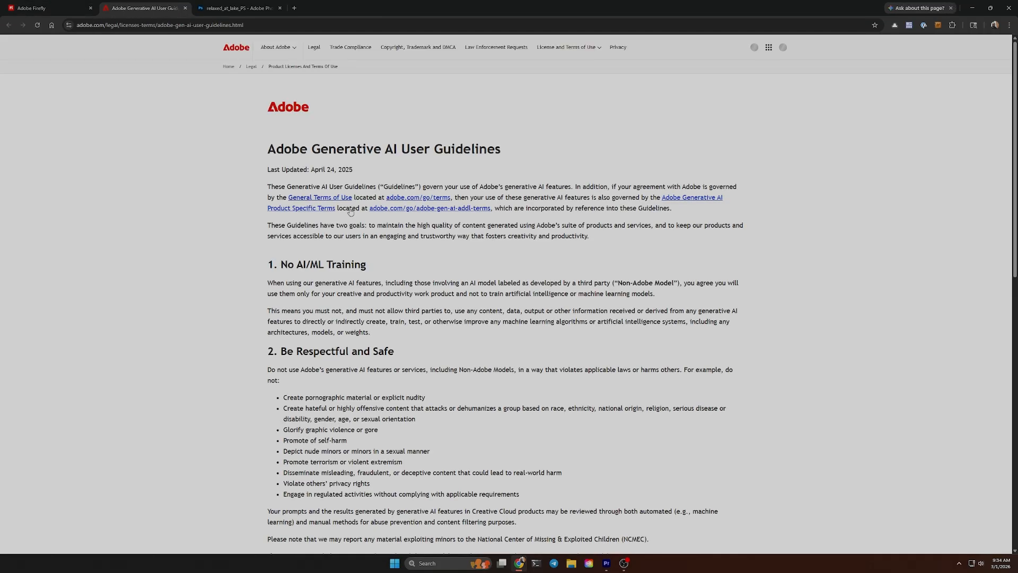
pyautogui.scroll(-5, 376, 389)
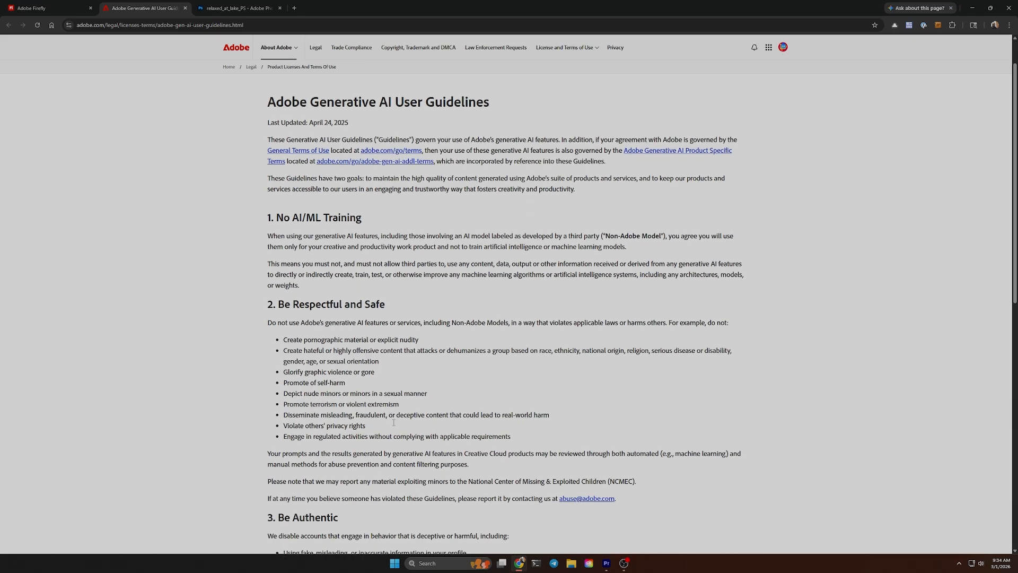
pyautogui.scroll(-7, 398, 387)
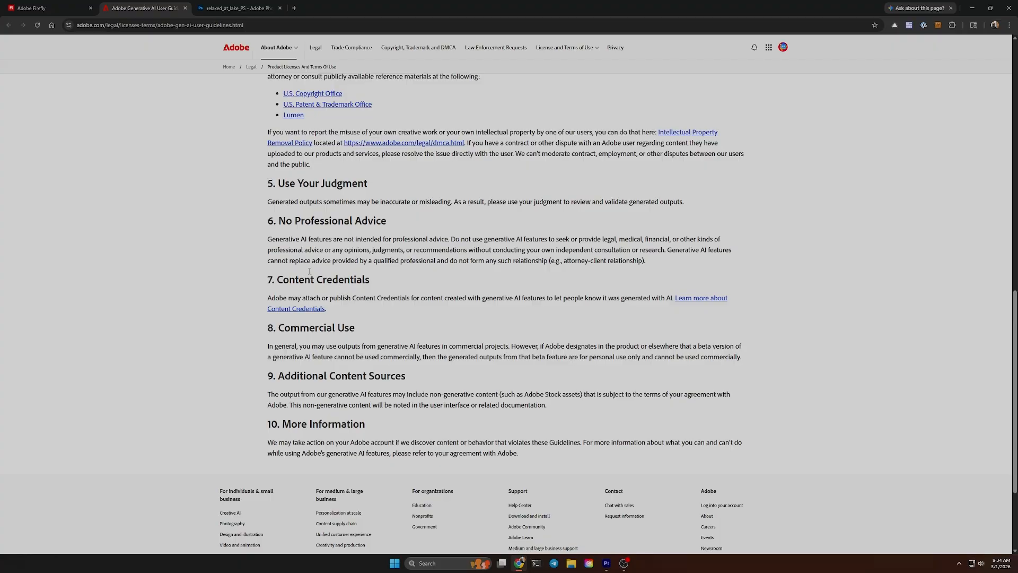
pyautogui.hotkey('ctrl', 'shift', 'Tab')
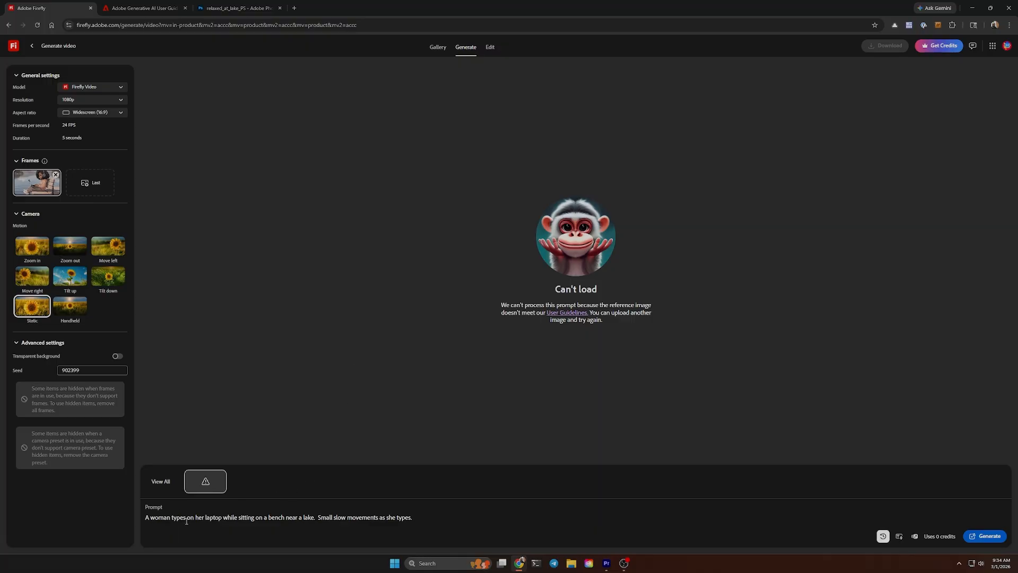
# Change "woman" to "person" and "her" to "there" in the video prompt
pyautogui.doubleClick(159, 517)
pyautogui.write('person')
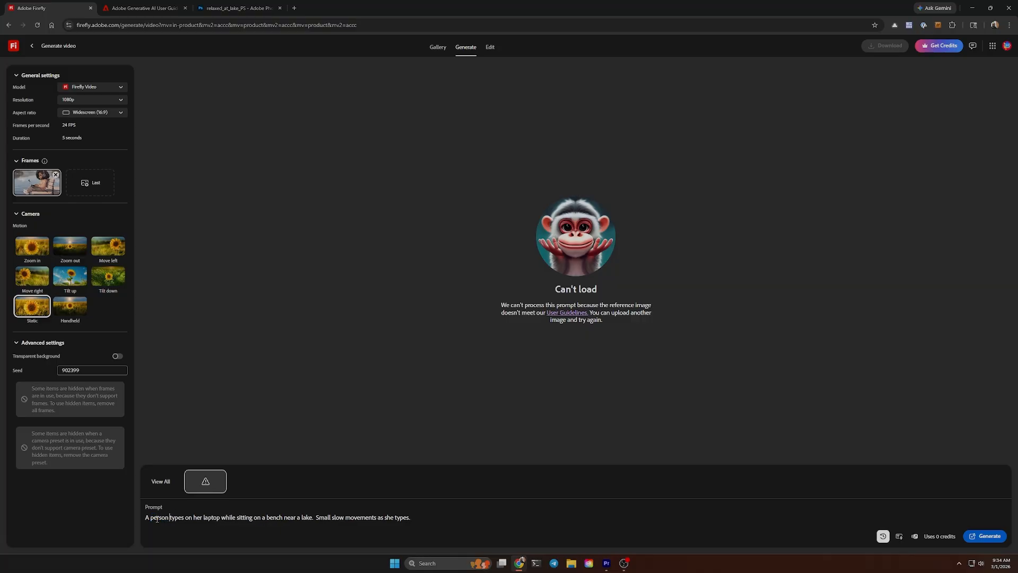
pyautogui.doubleClick(197, 516)
pyautogui.press('BackSpace')
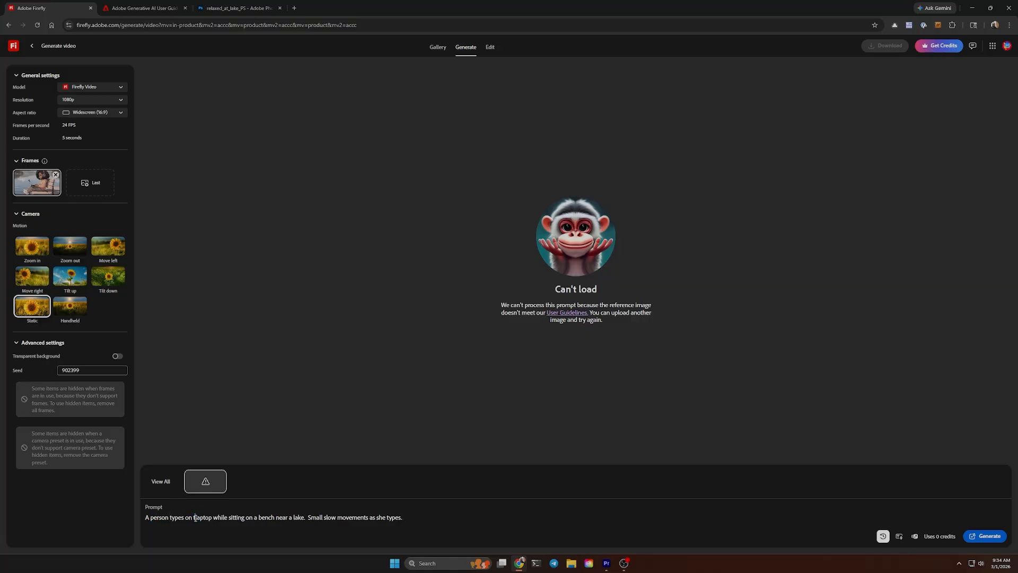
pyautogui.press('BackSpace')
pyautogui.write('there')
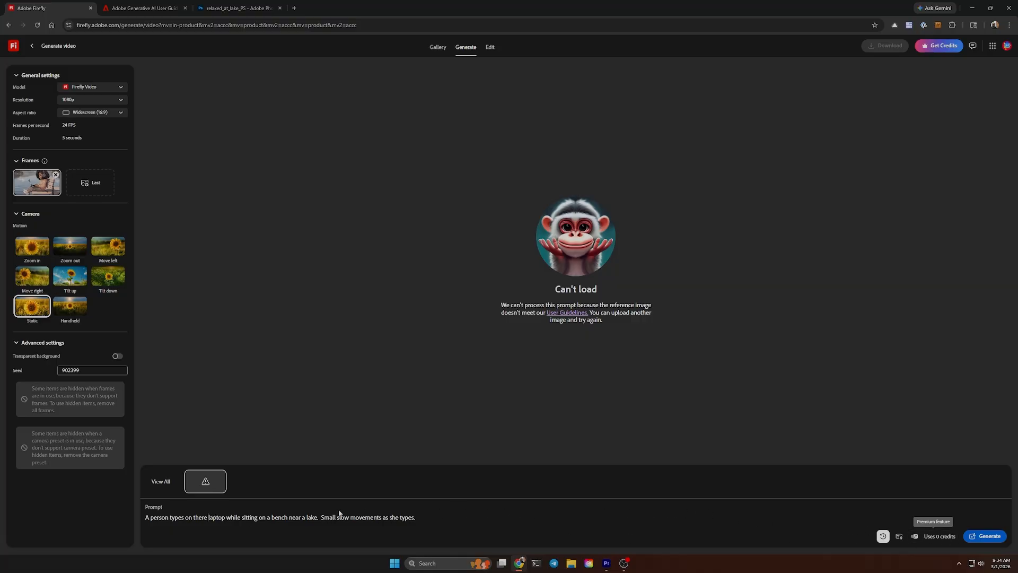
# Undo the prompt's wording changes so it describes a woman typing on her laptop again
pyautogui.click(419, 517)
pyautogui.moveTo(419, 517); pyautogui.dragTo(319, 518)
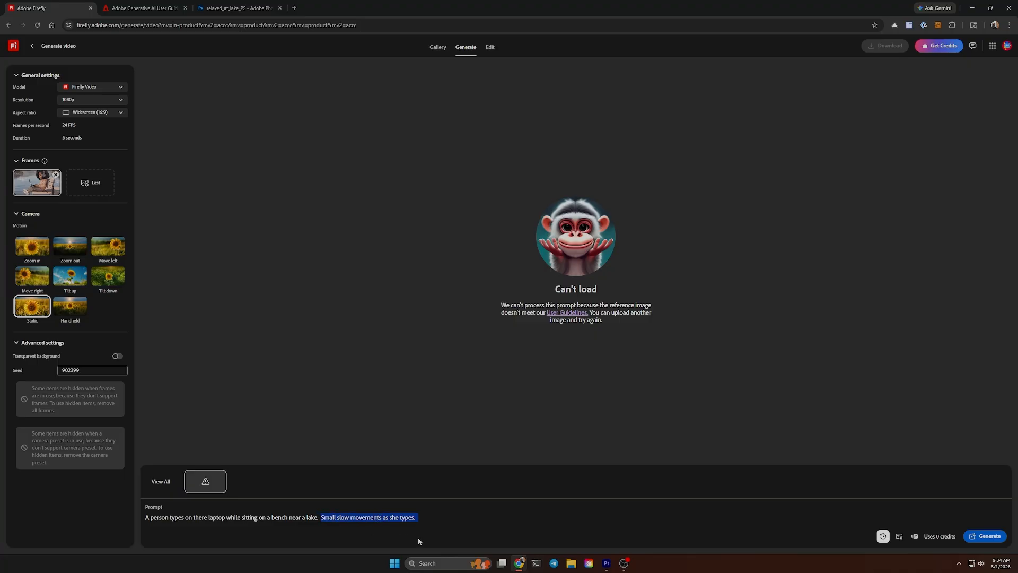
pyautogui.hotkey('ctrl', 'Left')
pyautogui.hotkey('ctrl', 'Left')
pyautogui.hotkey('ctrl', 'Left')
pyautogui.hotkey('ctrl', 'Left')
pyautogui.hotkey('ctrl', 'Left')
pyautogui.hotkey('ctrl', 'Left')
pyautogui.hotkey('ctrl', 'Left')
pyautogui.hotkey('ctrl', 'Left')
pyautogui.hotkey('ctrl', 'Left')
pyautogui.press('BackSpace')
pyautogui.press('BackSpace')
pyautogui.press('BackSpace')
pyautogui.press('BackSpace')
pyautogui.press('BackSpace')
pyautogui.press('BackSpace')
pyautogui.write('her')
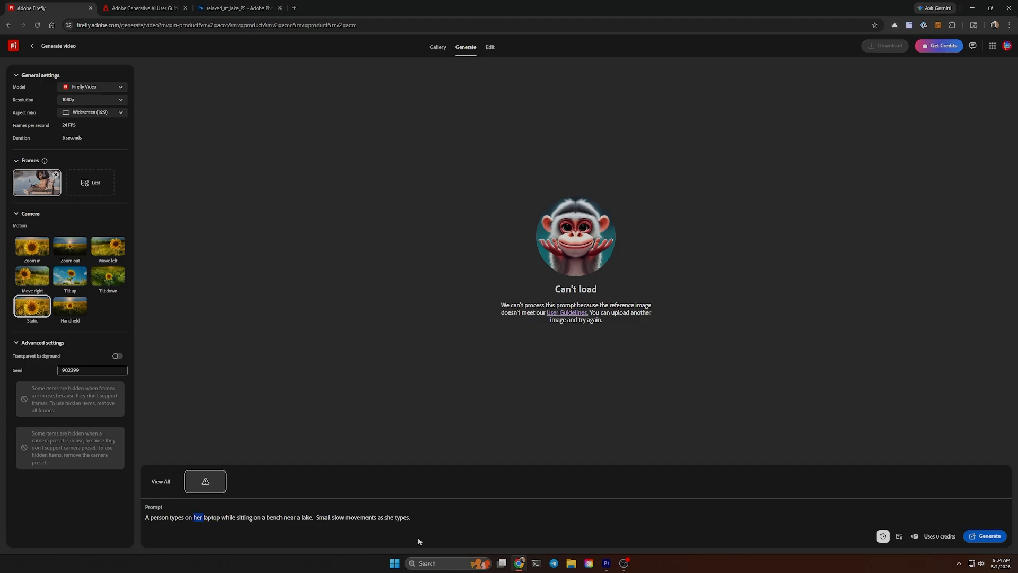
pyautogui.hotkey('ctrl', 'Left')
pyautogui.hotkey('ctrl', 'Left')
pyautogui.hotkey('ctrl', 'Left')
pyautogui.press('BackSpace')
pyautogui.hotkey('ctrl', 'z')
# Remove the prompt's sentence about small slow movements, add "slowly" before "types", and generate the video again
pyautogui.moveTo(426, 519); pyautogui.dragTo(319, 519)
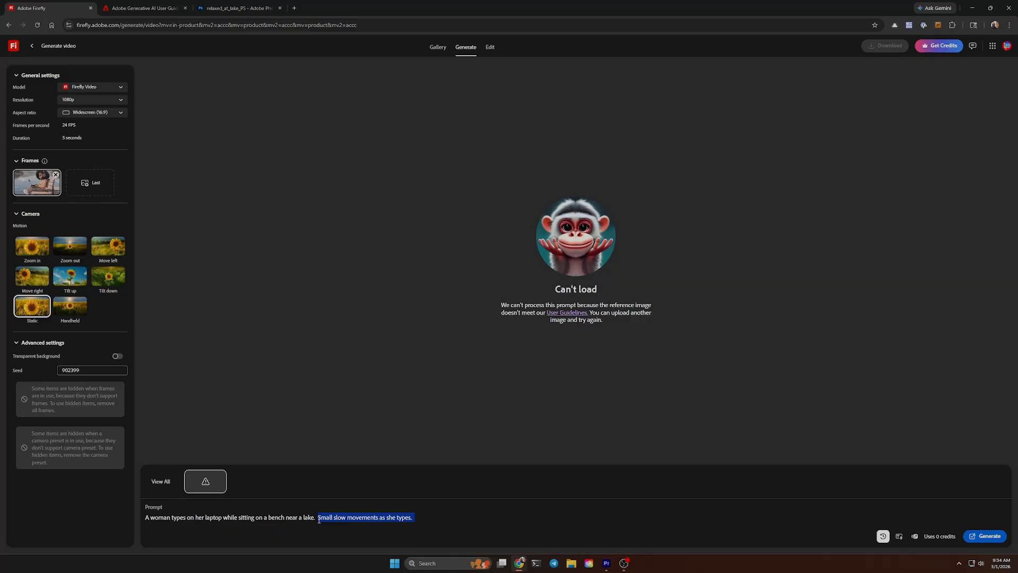
pyautogui.press('BackSpace')
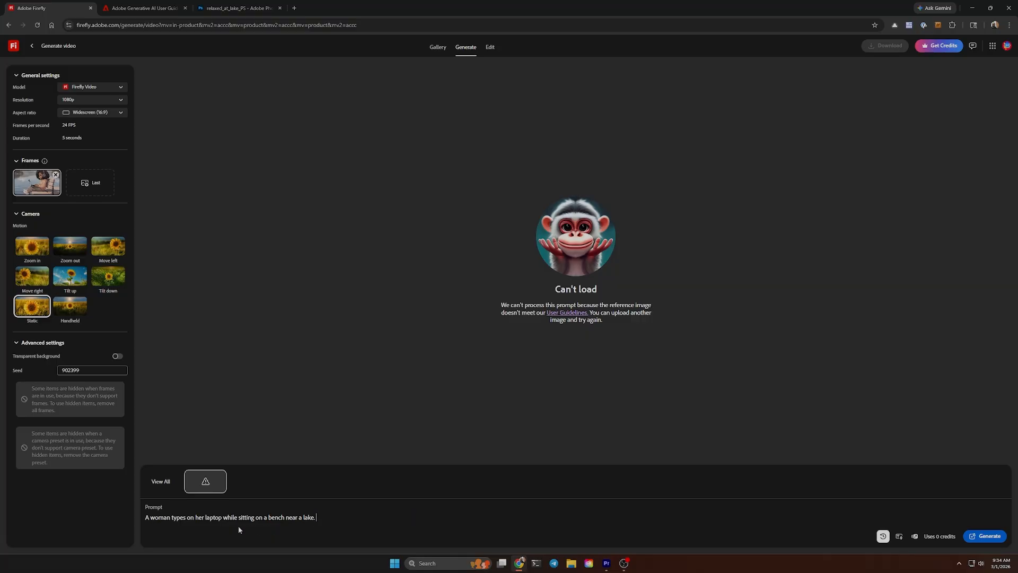
pyautogui.click(169, 516)
pyautogui.write('slowly')
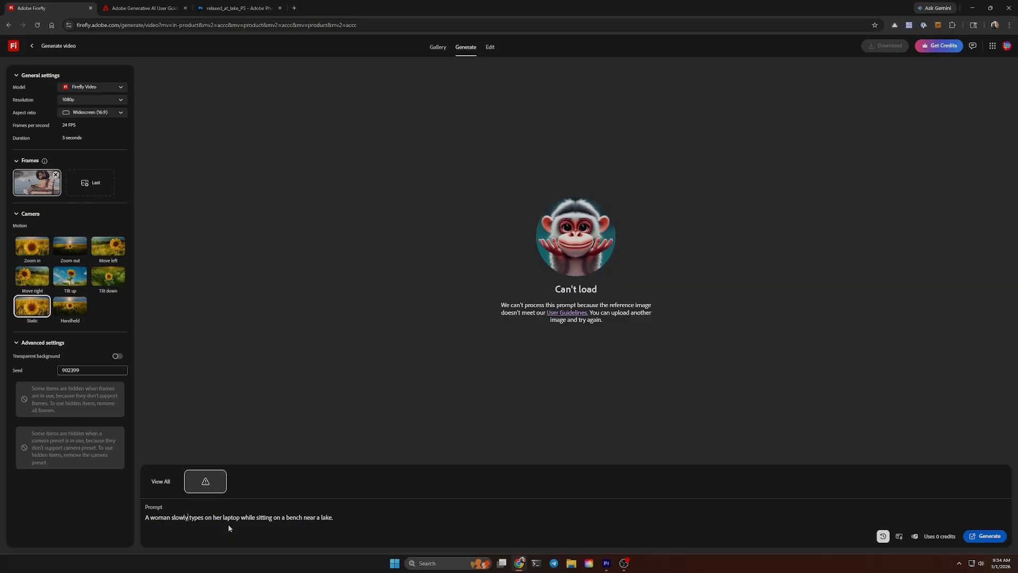
pyautogui.click(979, 536)
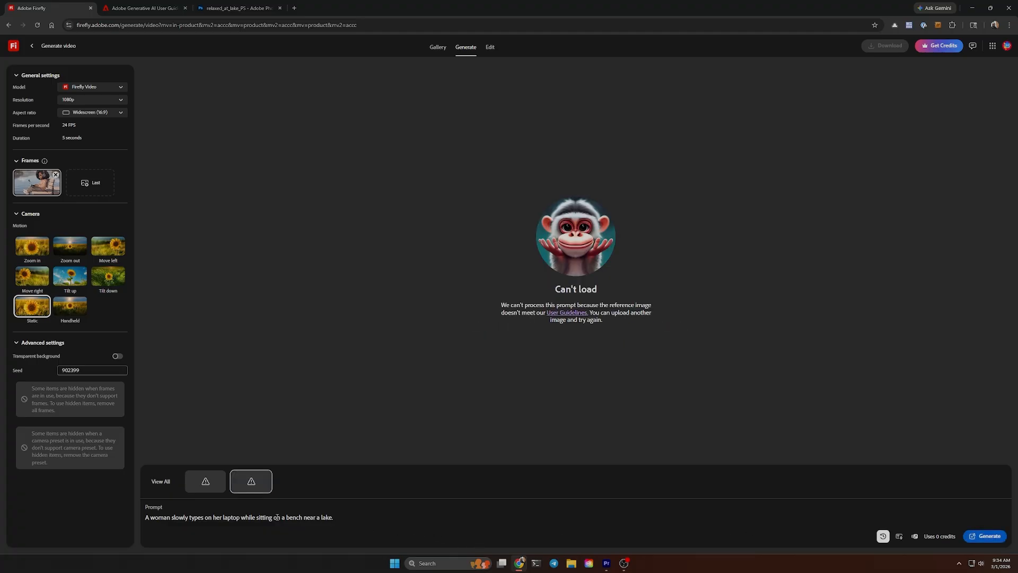
# Replace the whole video prompt with "Typing on a laptop"
pyautogui.moveTo(333, 517); pyautogui.dragTo(144, 518)
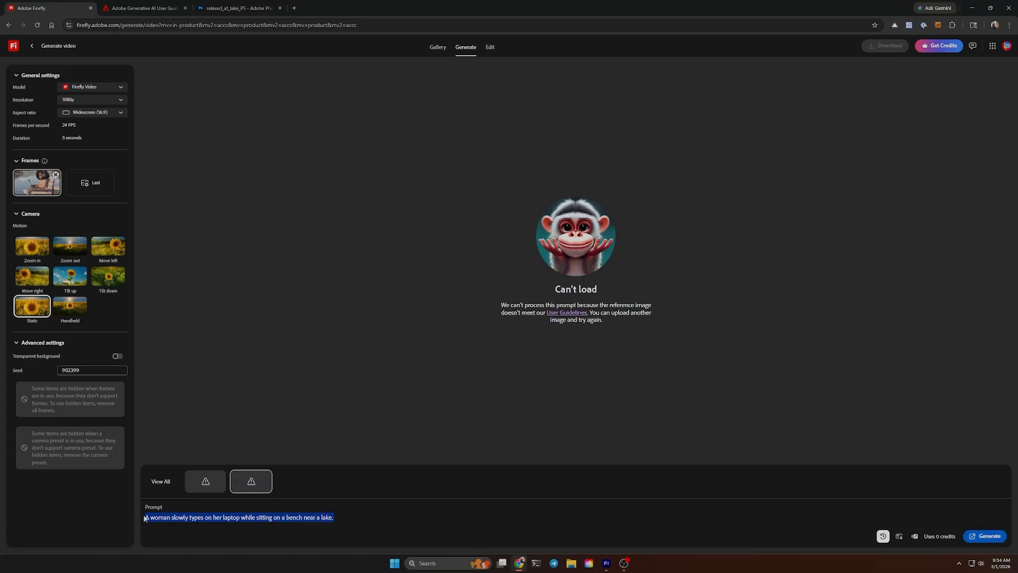
pyautogui.write('Typing on a lap')
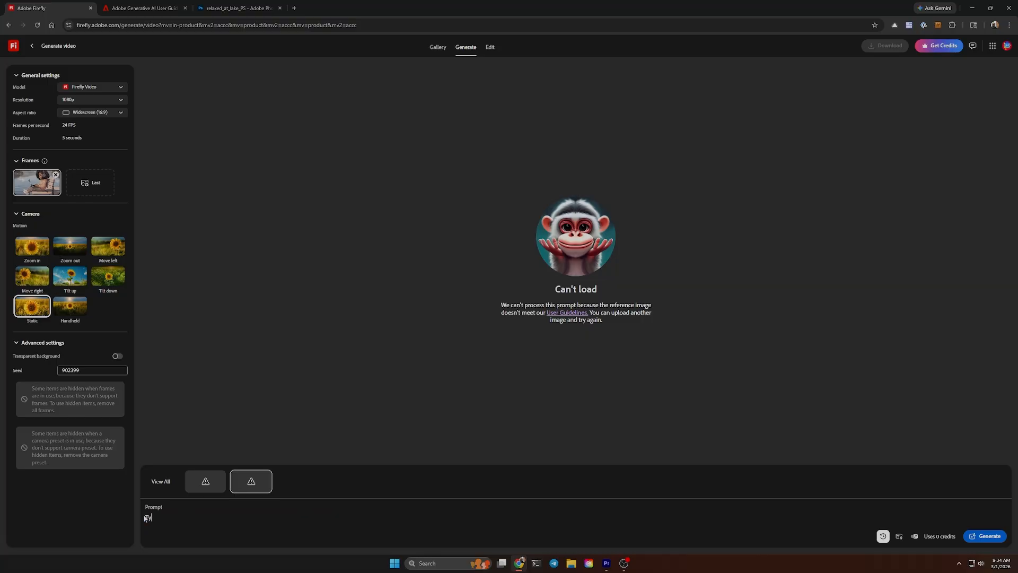
pyautogui.write('top')
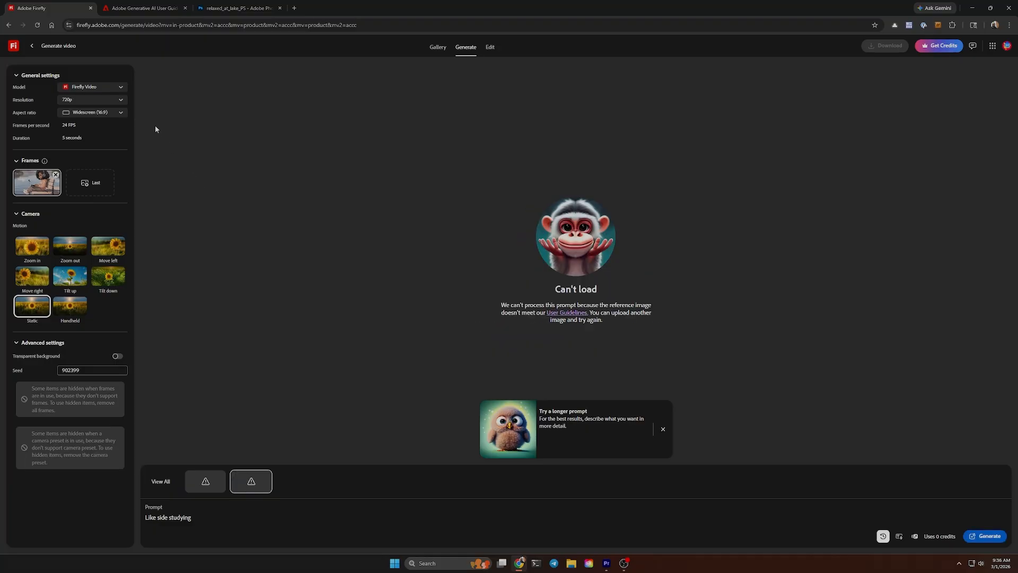
# Try the partner models Ray3.14, Ray3.14 HDR, Sora 2, Ray2, Ray3 HDR and Veo 3.1 to compare their settings and credit costs
pyautogui.click(116, 89)
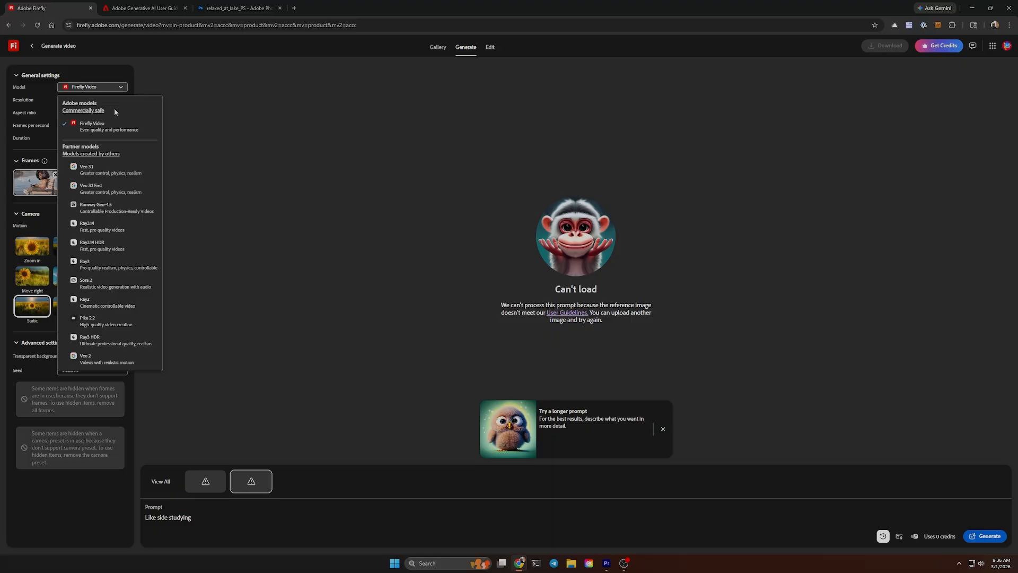
pyautogui.click(113, 227)
pyautogui.click(96, 88)
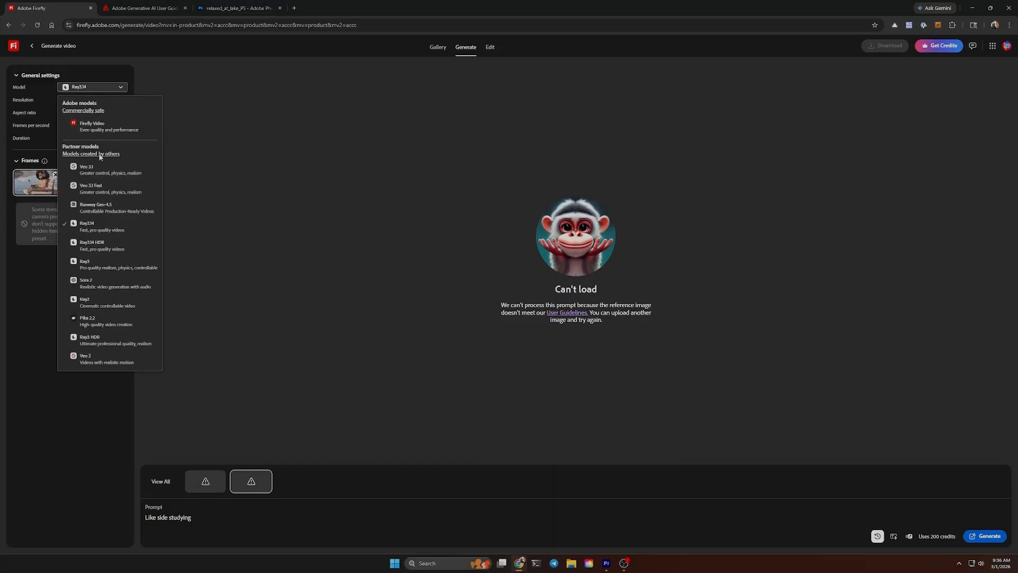
pyautogui.click(100, 246)
pyautogui.click(104, 88)
pyautogui.click(95, 282)
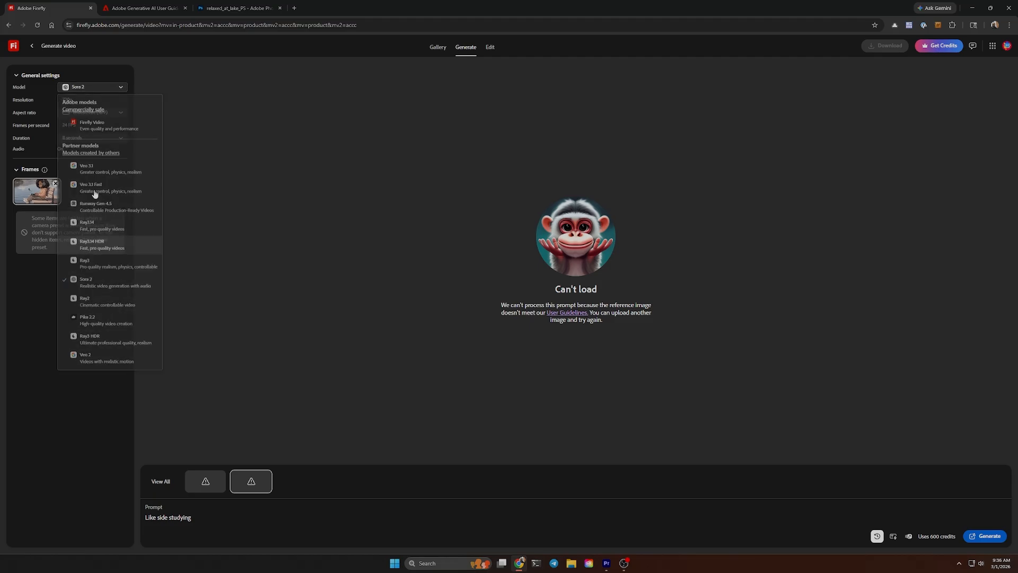
pyautogui.click(99, 87)
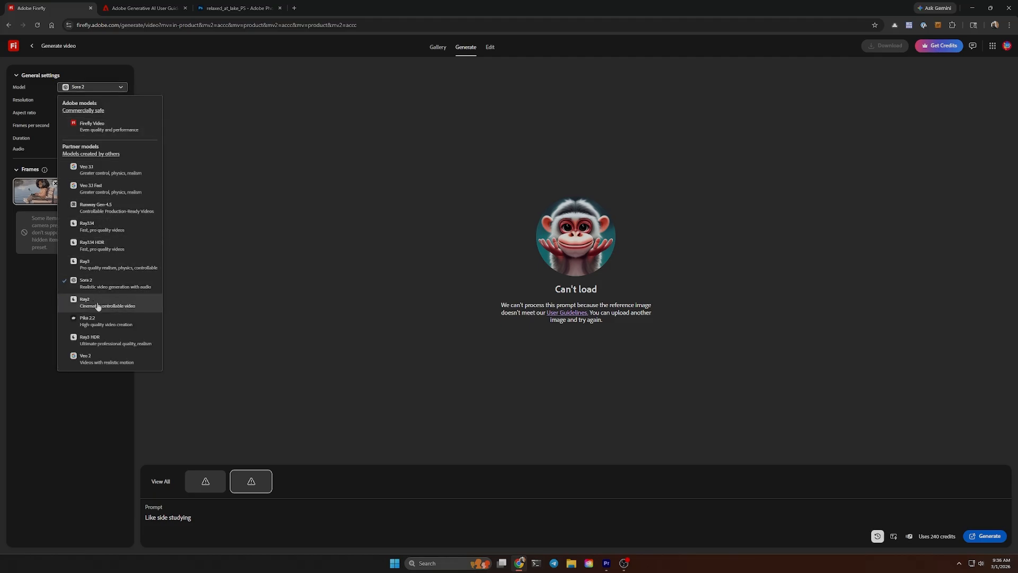
pyautogui.click(97, 302)
pyautogui.click(98, 89)
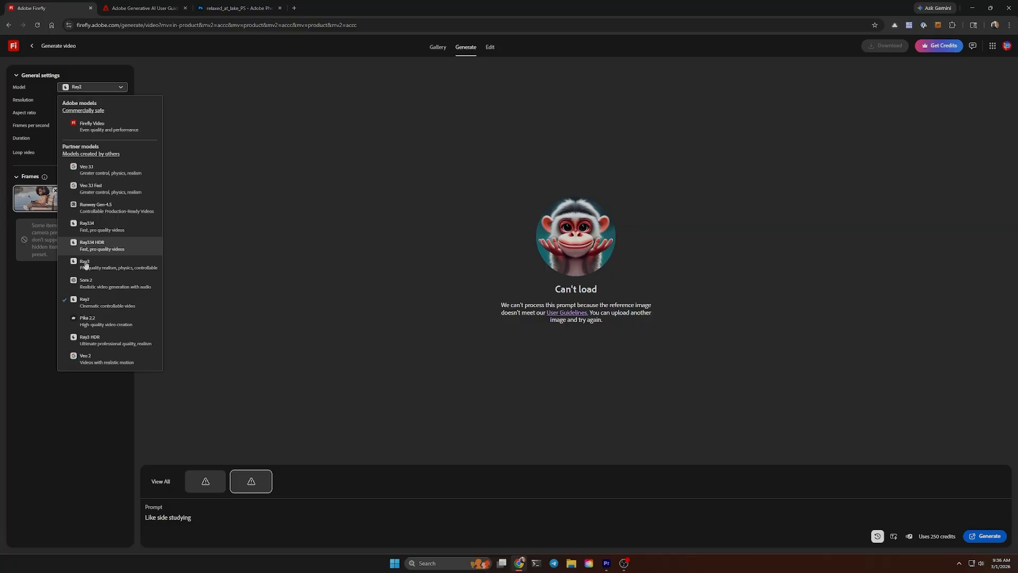
pyautogui.click(99, 338)
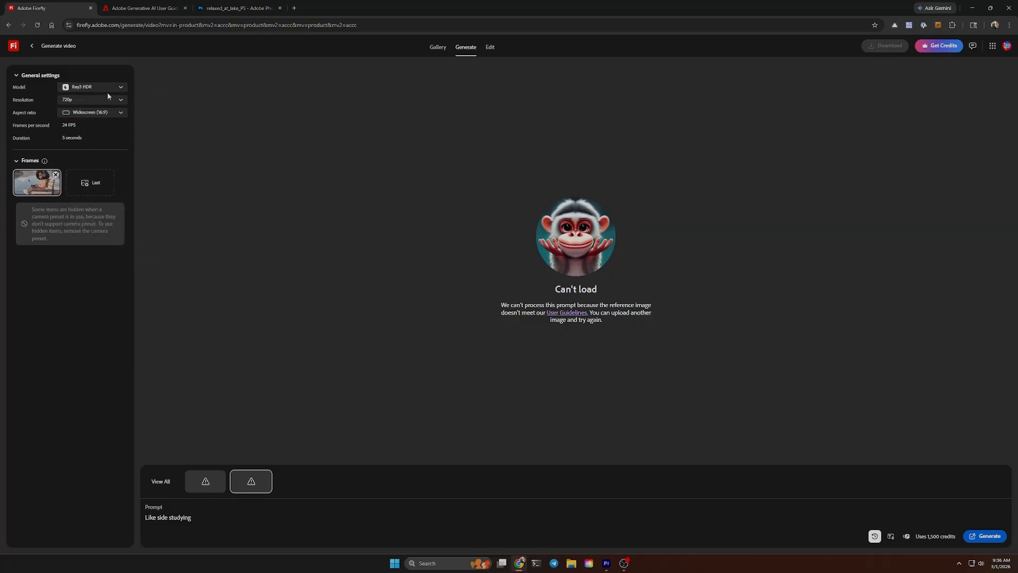
pyautogui.click(95, 88)
pyautogui.click(98, 166)
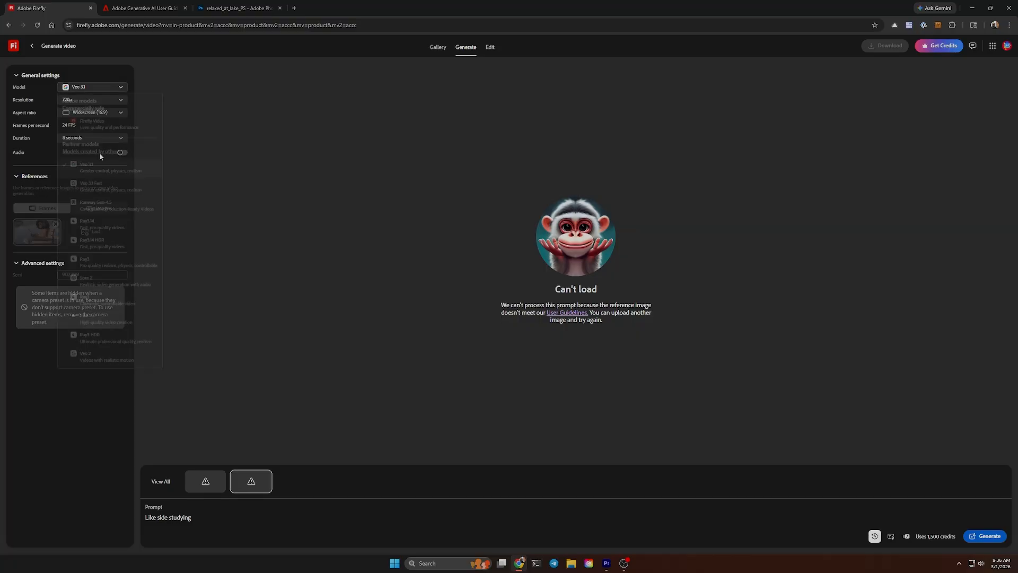
# Switch the model to Veo 3.1 Fast and replace the prompt with "A woman slowly typing on her laptop while sitting on a bench"
pyautogui.click(98, 88)
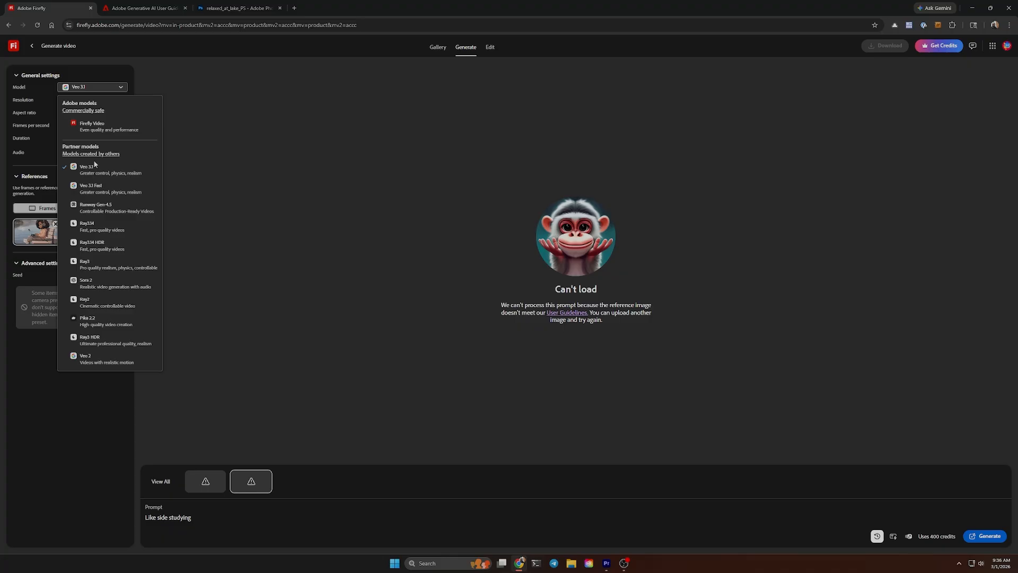
pyautogui.click(94, 192)
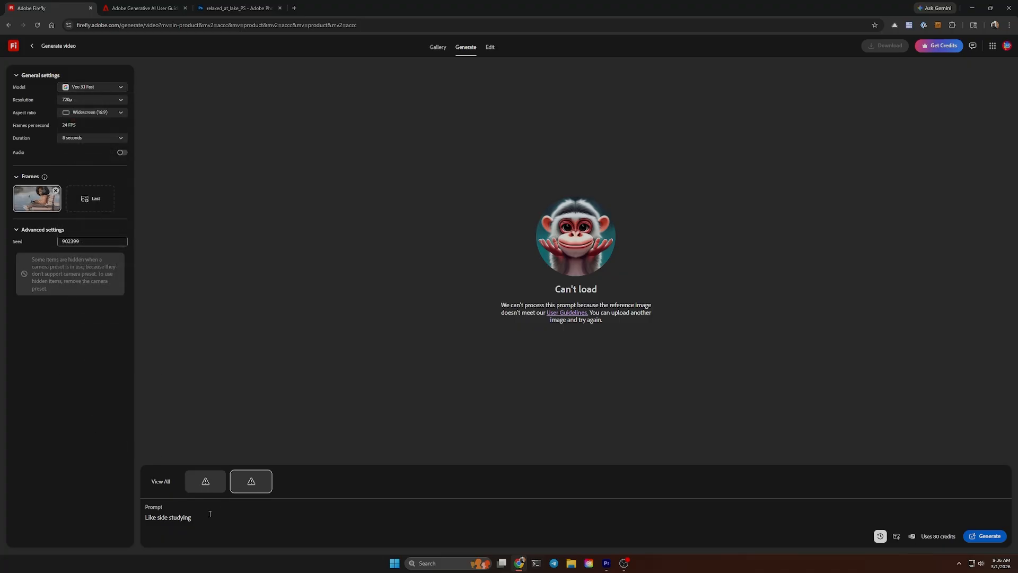
pyautogui.moveTo(209, 514); pyautogui.dragTo(128, 511)
pyautogui.press('BackSpace')
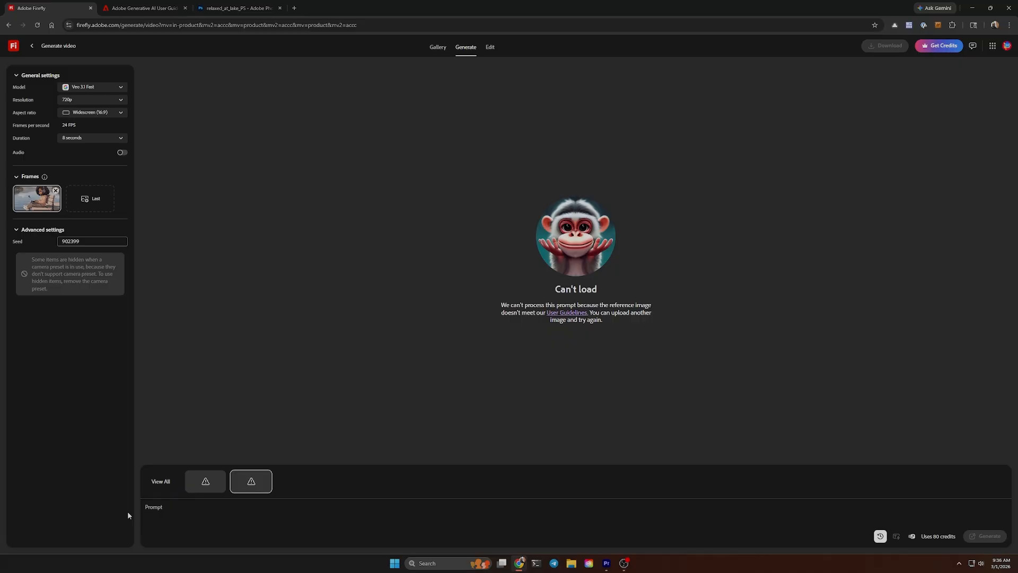
pyautogui.write('A woman ')
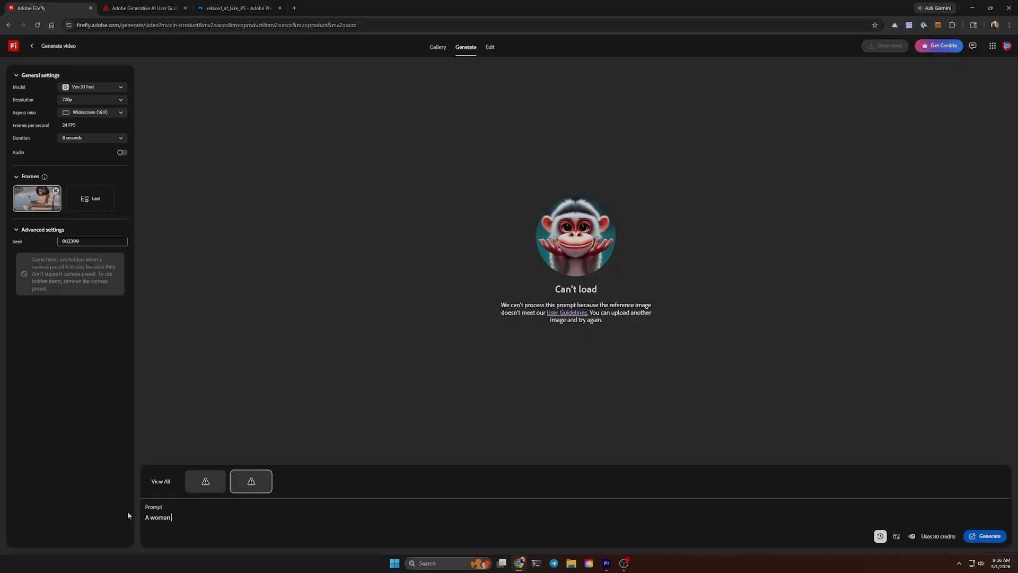
pyautogui.write('slw')
pyautogui.press('BackSpace')
pyautogui.write('owly typing on her laptop while sitting on a bench')
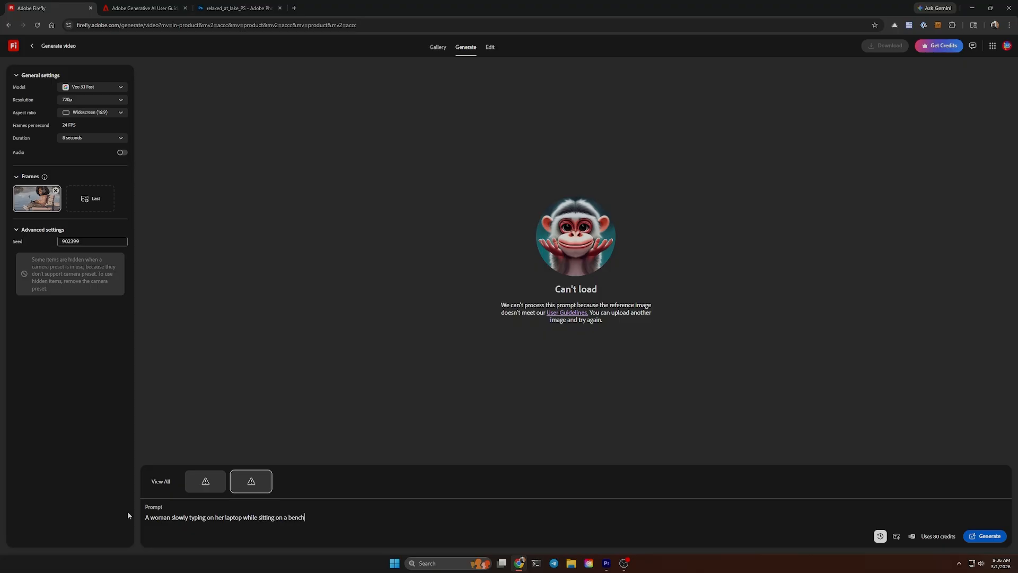
# Extend the prompt with "near a lake. No head movement, only typing. Static camera. Perfect loop. Start and end on the same frame"
pyautogui.write(' near a lake.  No head moveent')
pyautogui.write('ent, no')
pyautogui.write('nly typin')
pyautogui.write('g.  Static C')
pyautogui.write('a')
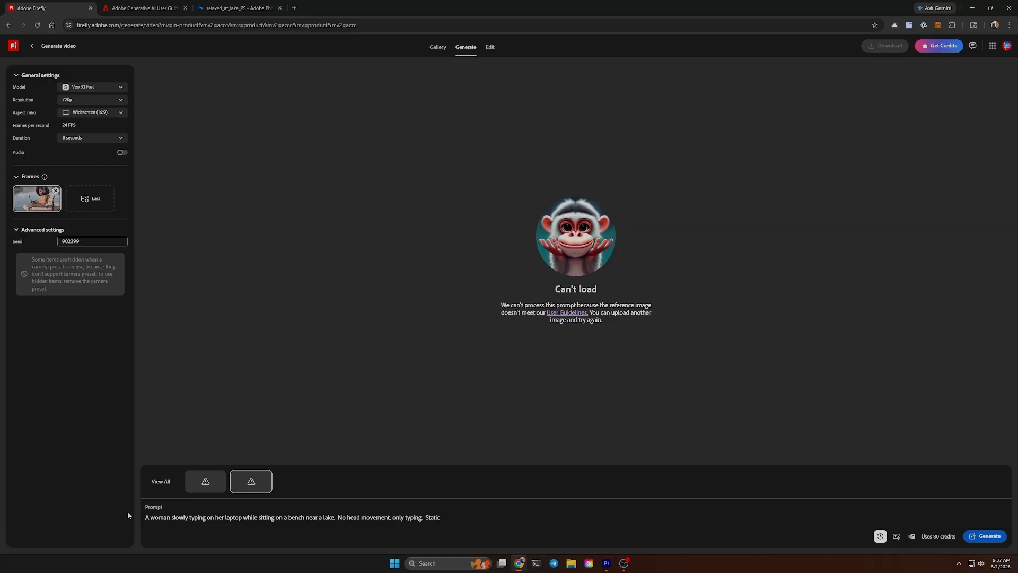
pyautogui.write('mera.  Perfect loop.  Start and end on the same frame')
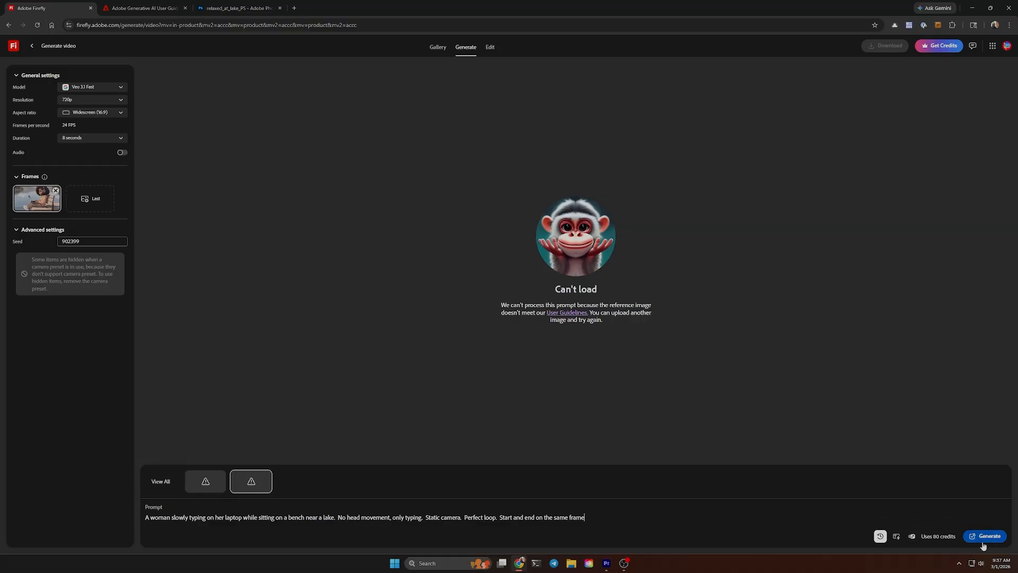
# Turn on audio, check the duration and aspect ratio options, and generate the video
pyautogui.click(123, 153)
pyautogui.click(121, 138)
pyautogui.click(121, 139)
pyautogui.click(121, 113)
pyautogui.click(120, 113)
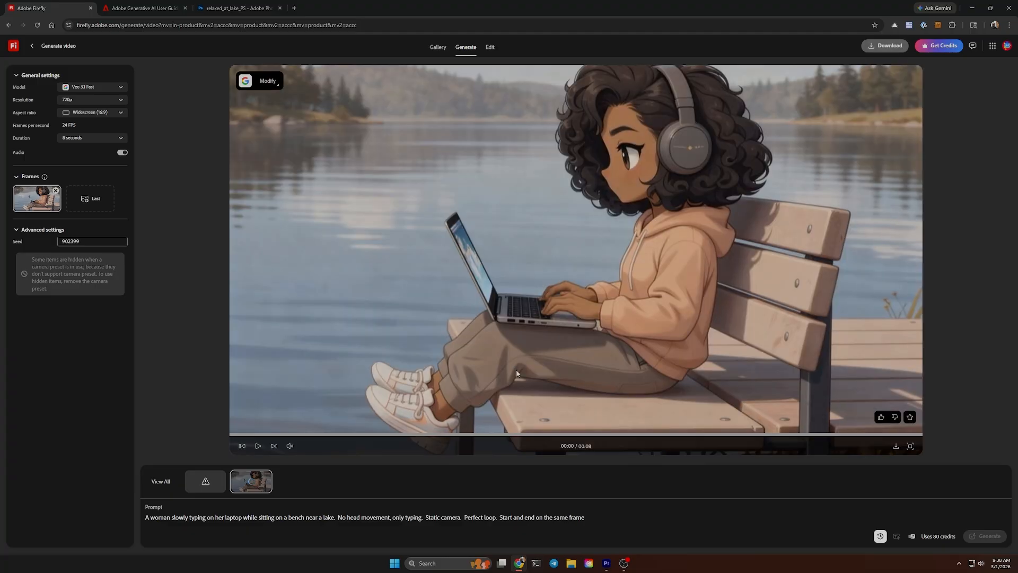
# Play the generated typing video through and look over the options for modifying it
pyautogui.click(257, 447)
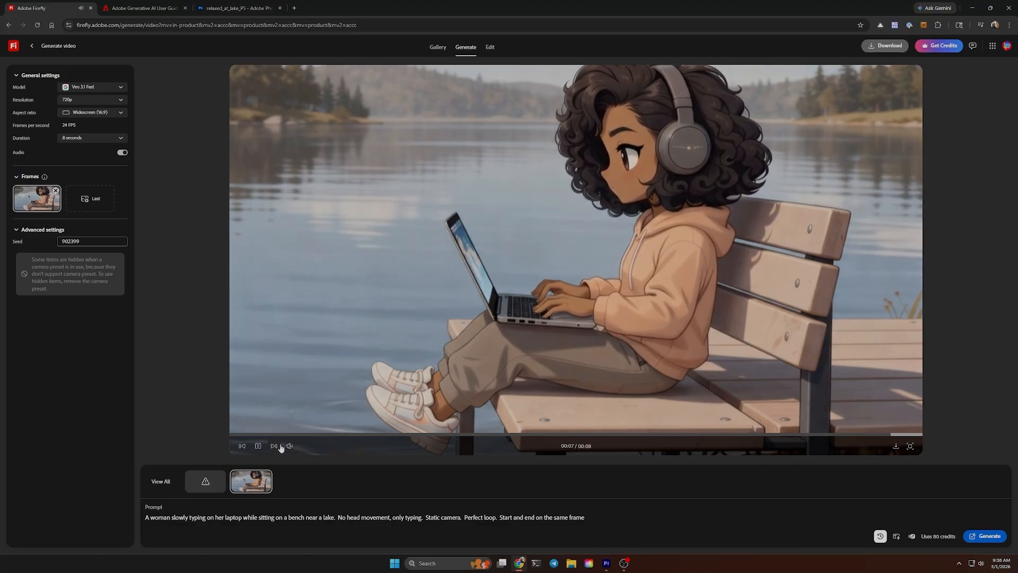
pyautogui.click(258, 446)
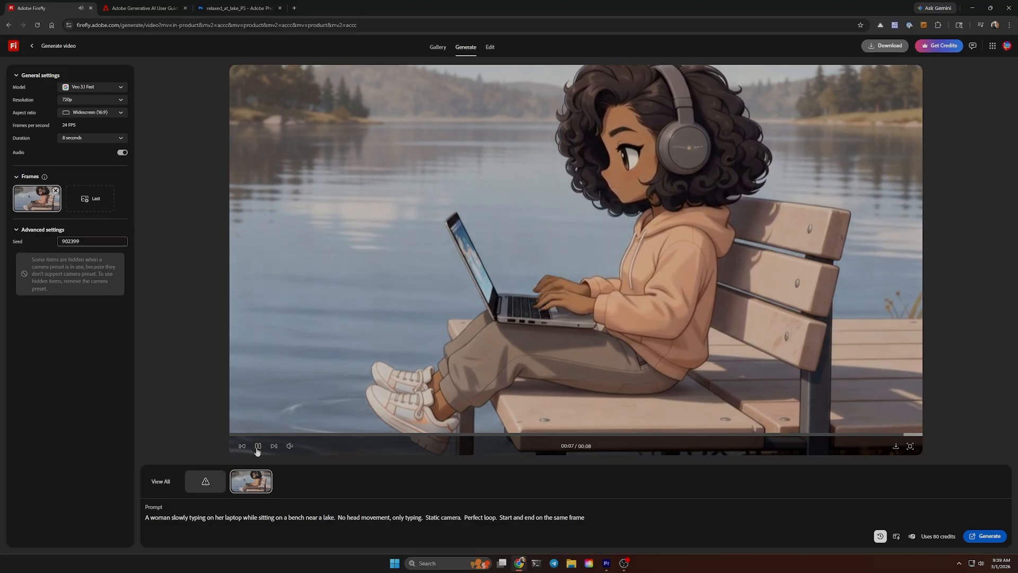
pyautogui.click(271, 84)
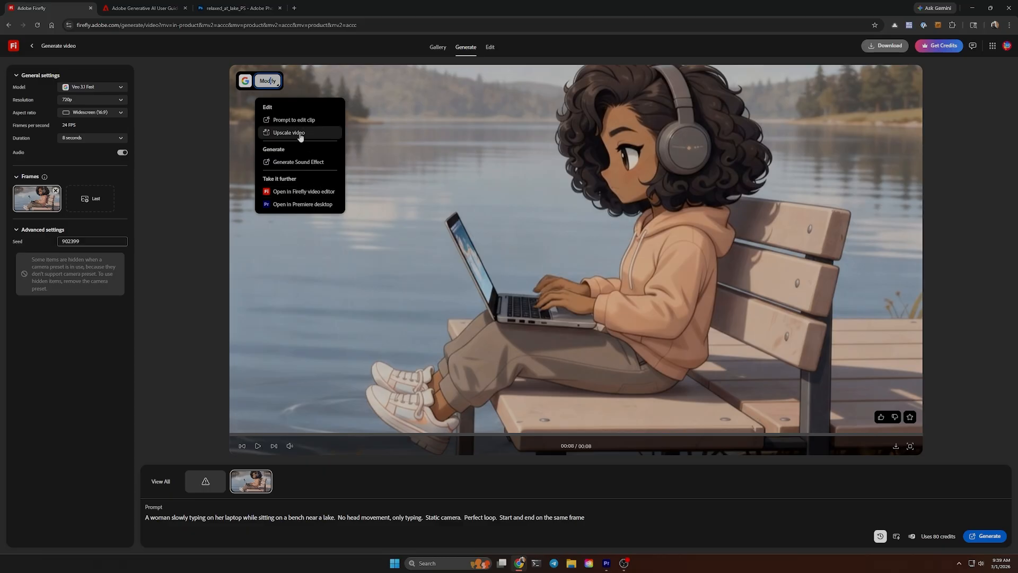
pyautogui.click(140, 230)
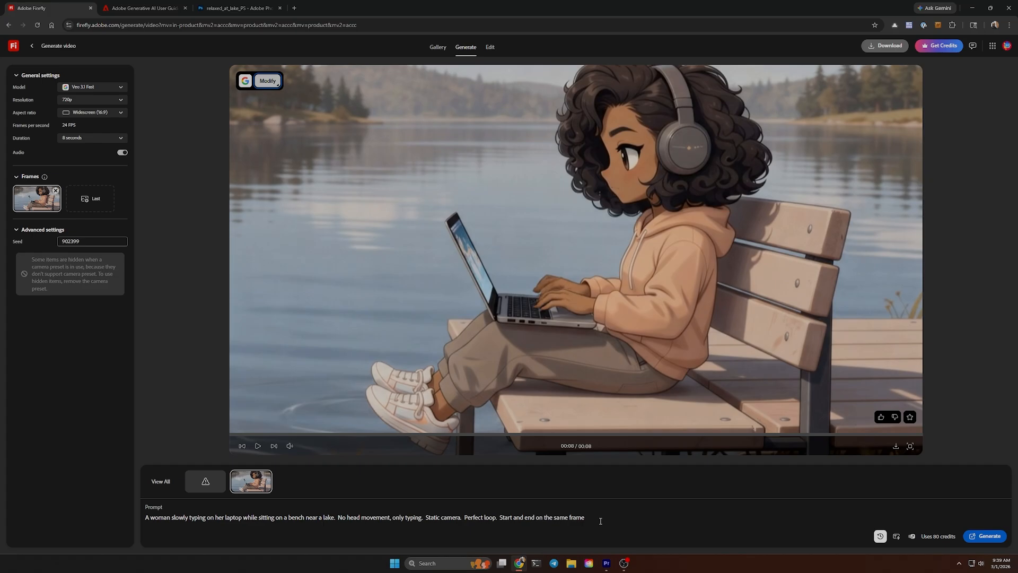
# Replace the prompt's typing and head-movement wording with "sitting on a bench near a lake with her laptop."
pyautogui.moveTo(600, 519); pyautogui.dragTo(253, 524)
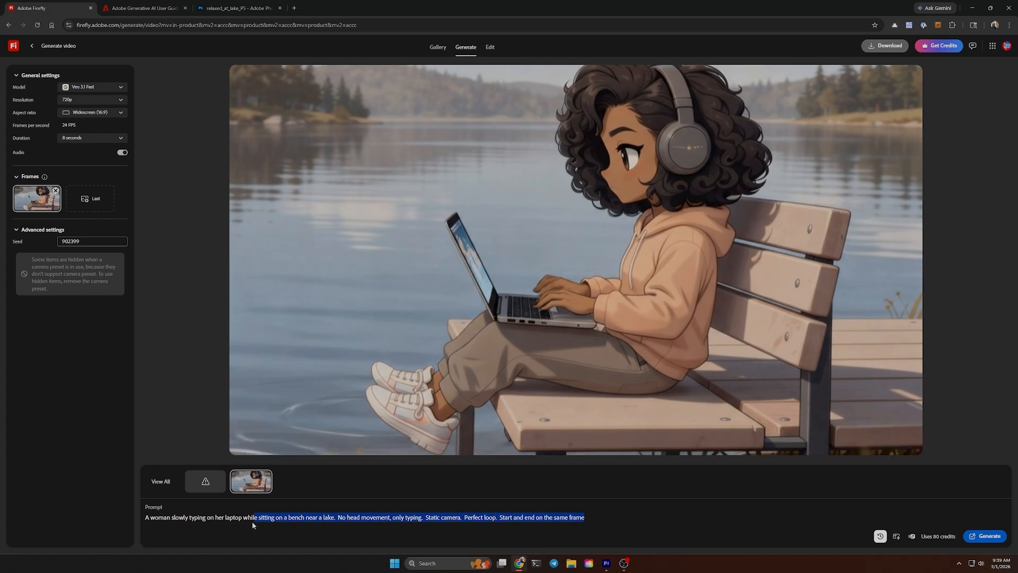
pyautogui.click(302, 518)
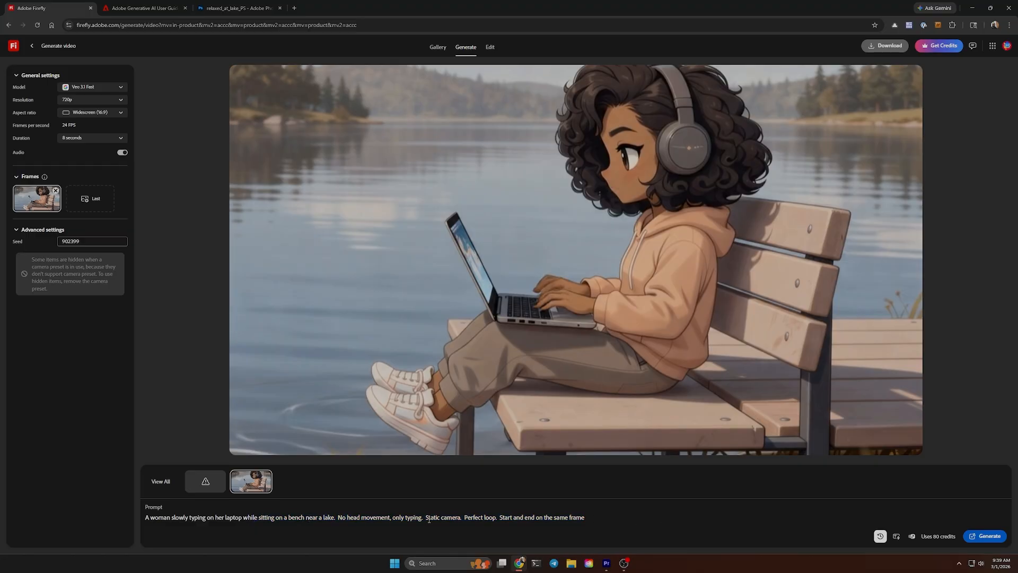
pyautogui.moveTo(422, 519); pyautogui.dragTo(173, 520)
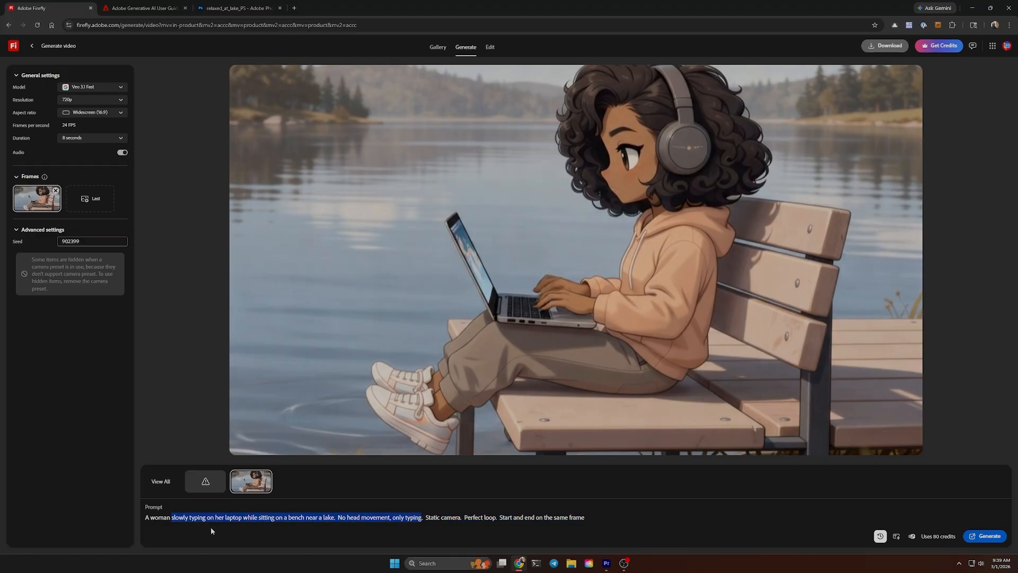
pyautogui.press('BackSpace')
pyautogui.write('sitting on a')
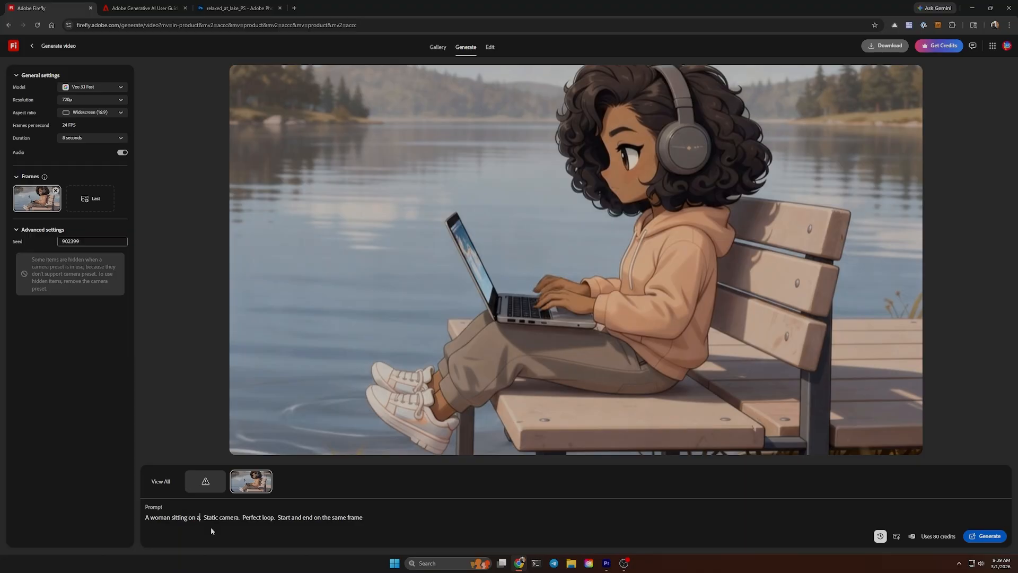
pyautogui.write(' bench near a l')
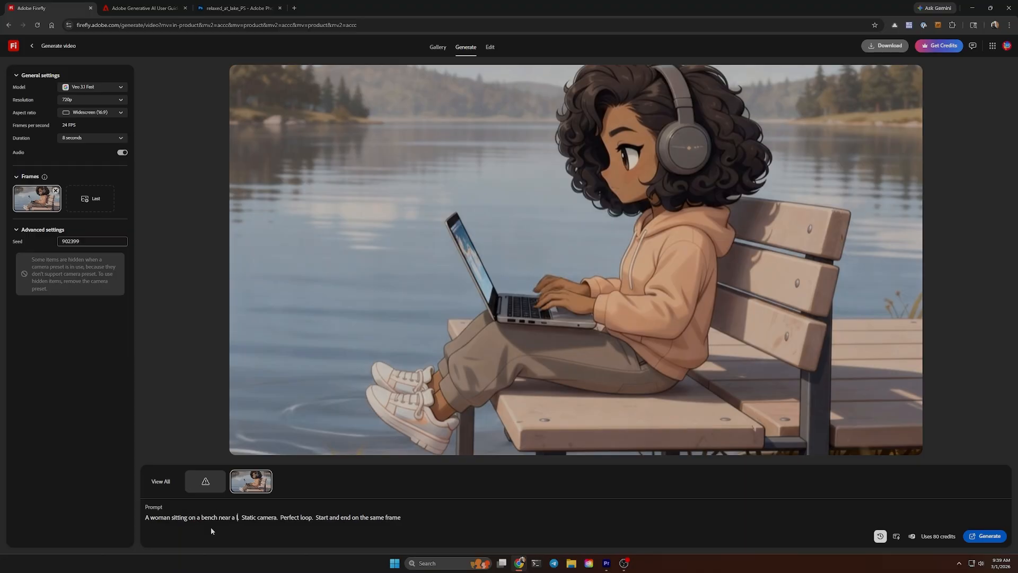
pyautogui.write('ake with her la')
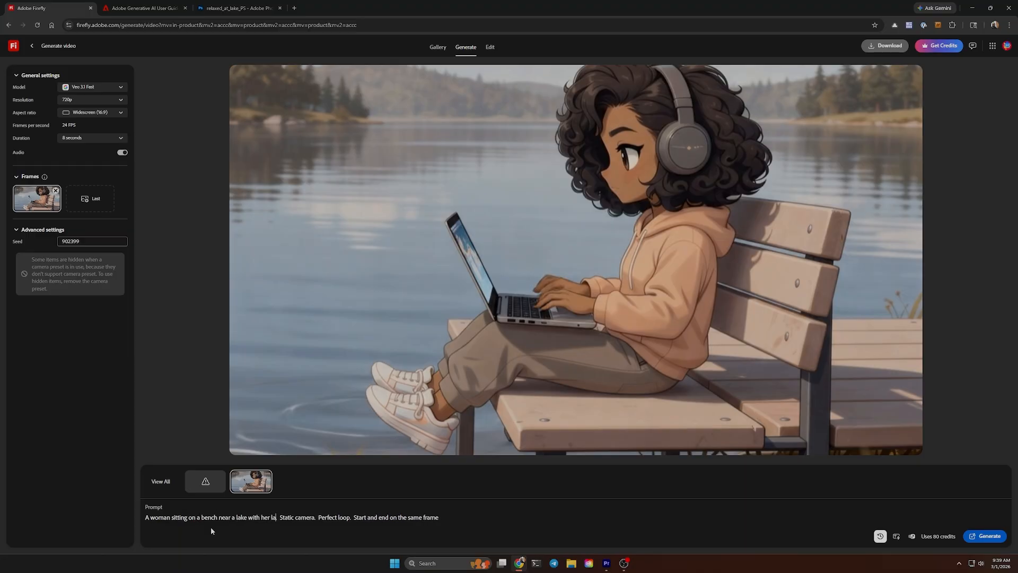
pyautogui.write('ptop.')
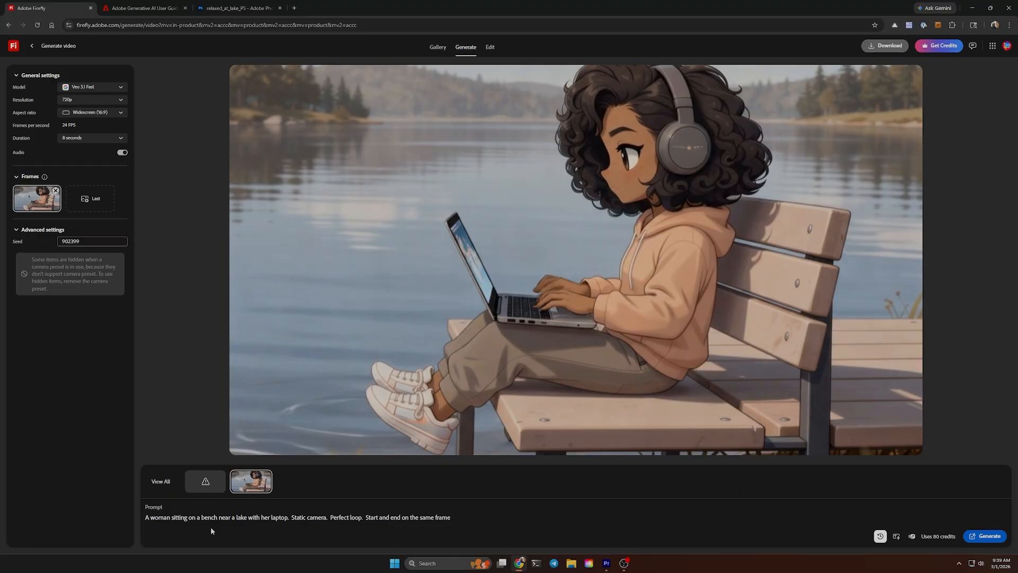
pyautogui.write('  No typing')
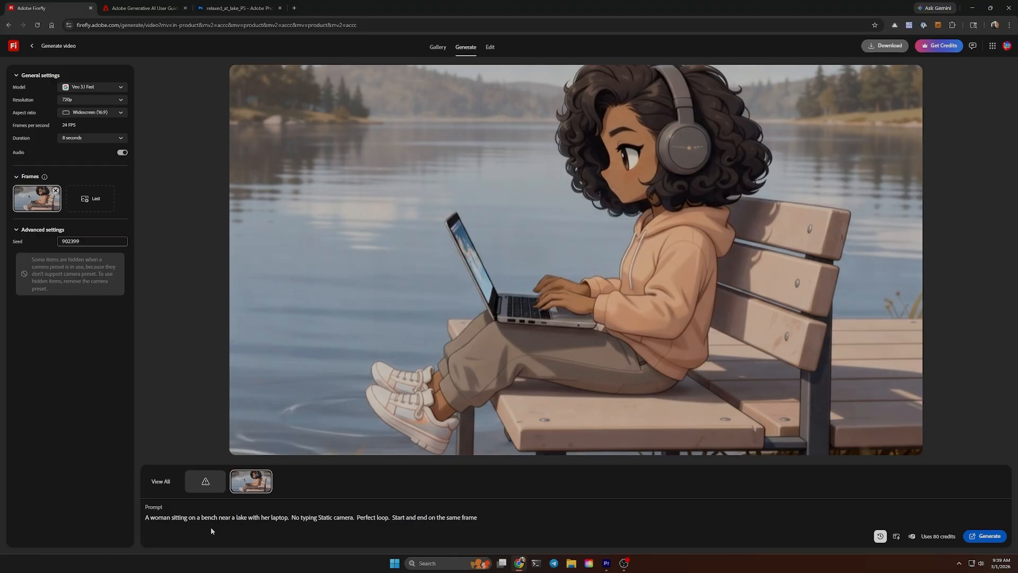
pyautogui.press('BackSpace')
pyautogui.press('BackSpace')
pyautogui.press('BackSpace')
pyautogui.press('BackSpace')
pyautogui.press('BackSpace')
pyautogui.press('BackSpace')
pyautogui.press('BackSpace')
pyautogui.press('BackSpace')
pyautogui.press('BackSpace')
pyautogui.press('BackSpace')
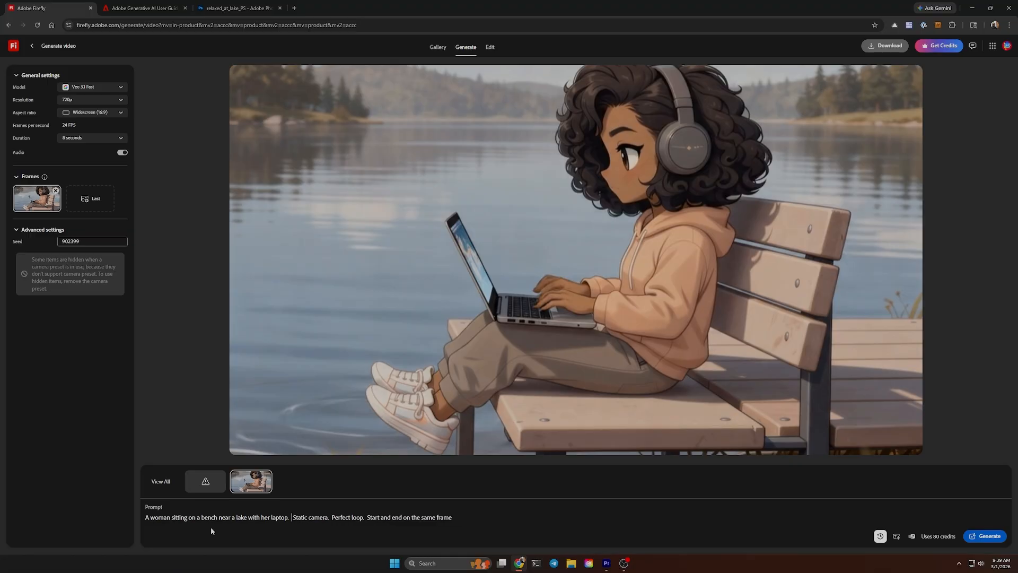
# Insert "She glances happily towards the lake. No typing." before "Static camera" in the prompt and generate the video
pyautogui.write('She ')
pyautogui.write('glasses tow')
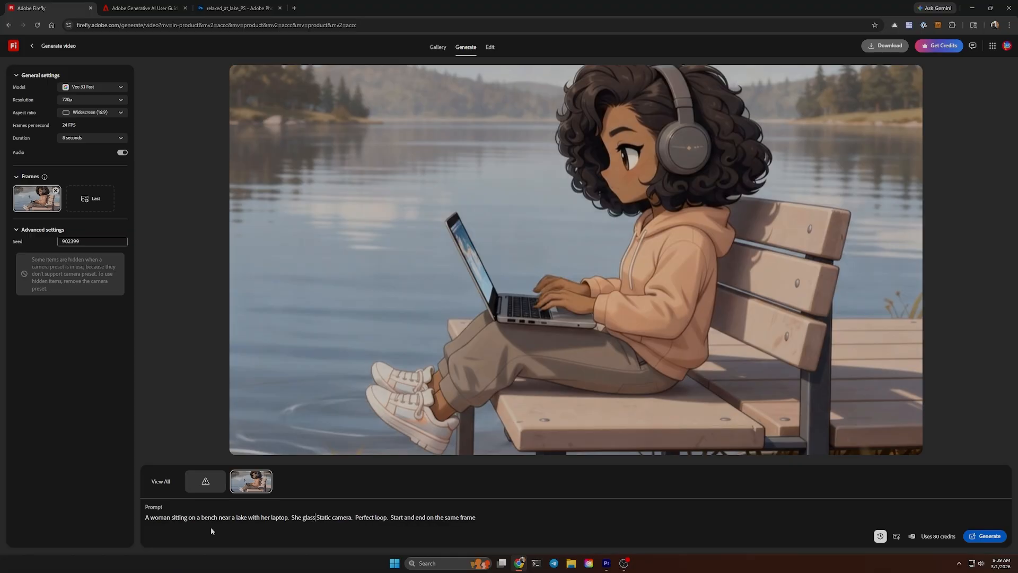
pyautogui.write('ards the lake')
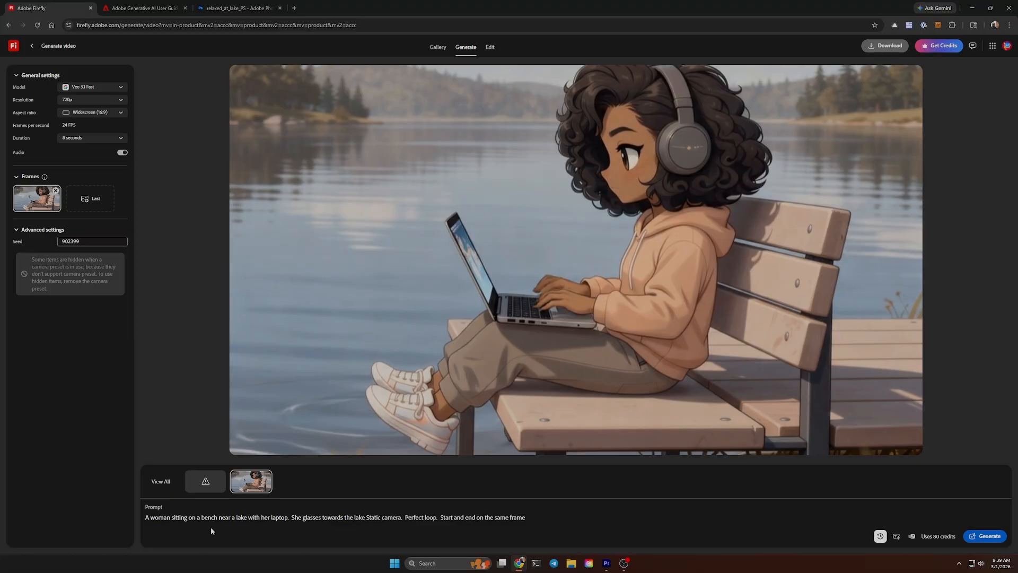
pyautogui.write('.  No typing')
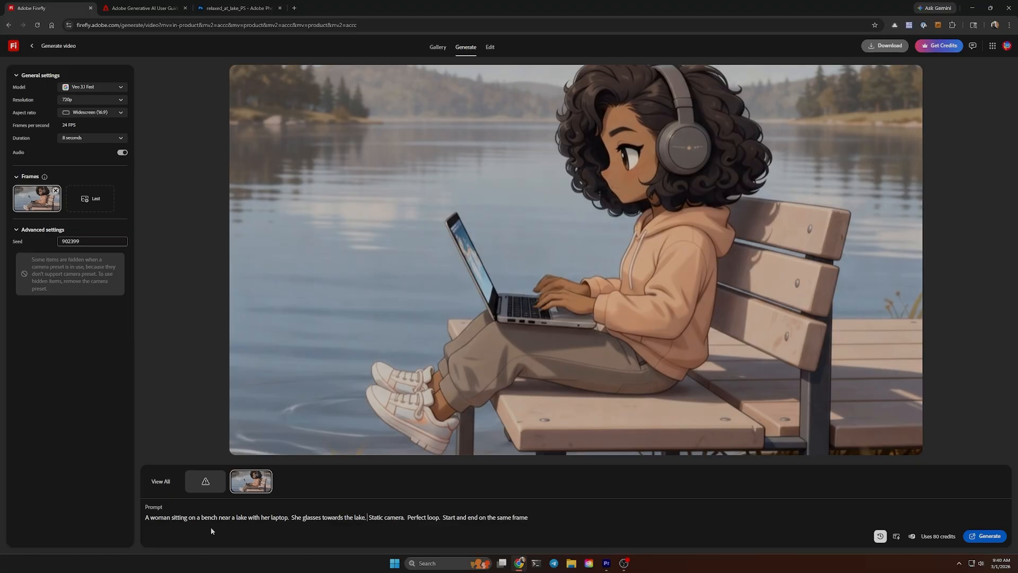
pyautogui.write('.')
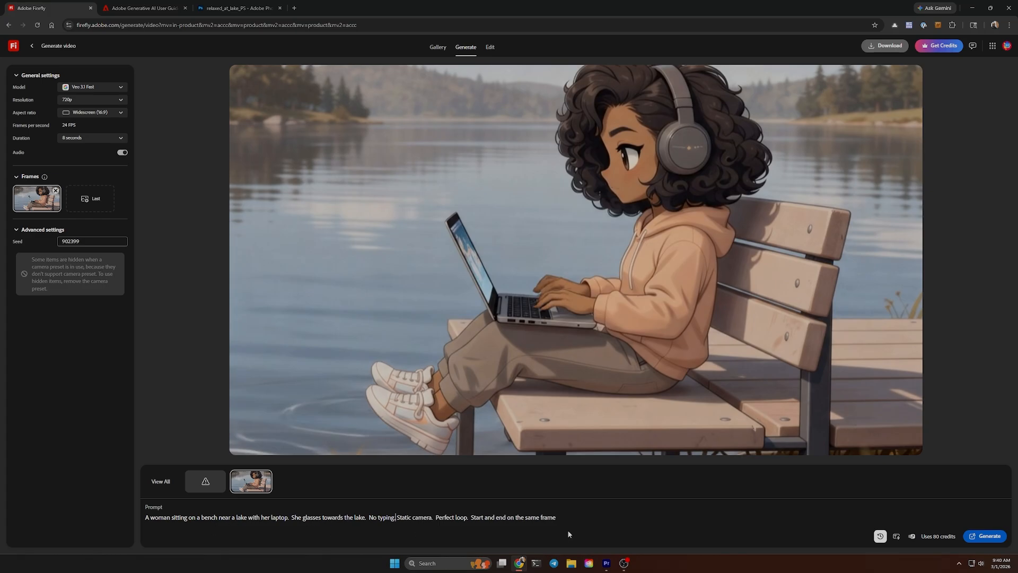
pyautogui.doubleClick(315, 517)
pyautogui.write('glances happil')
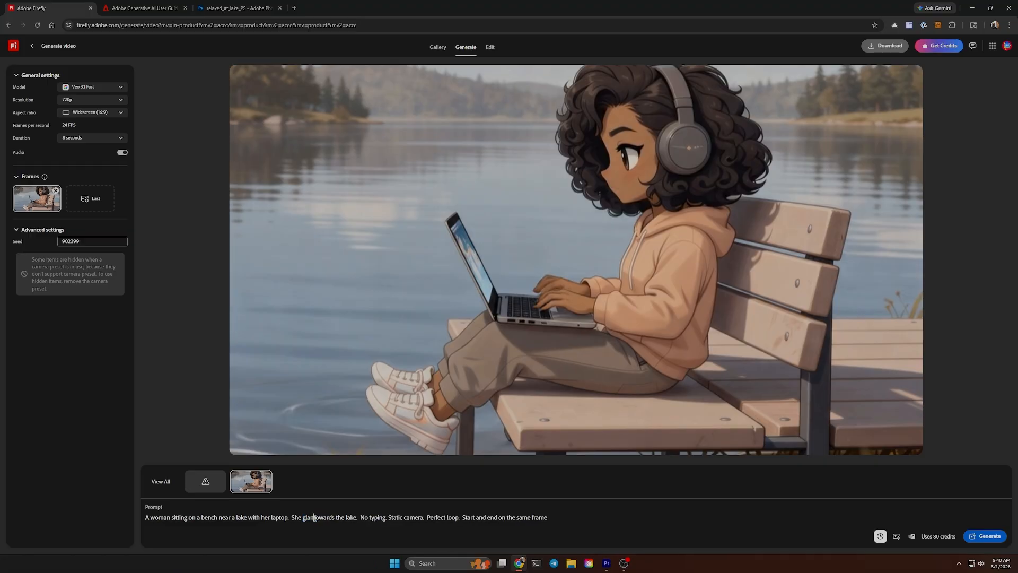
pyautogui.write('y')
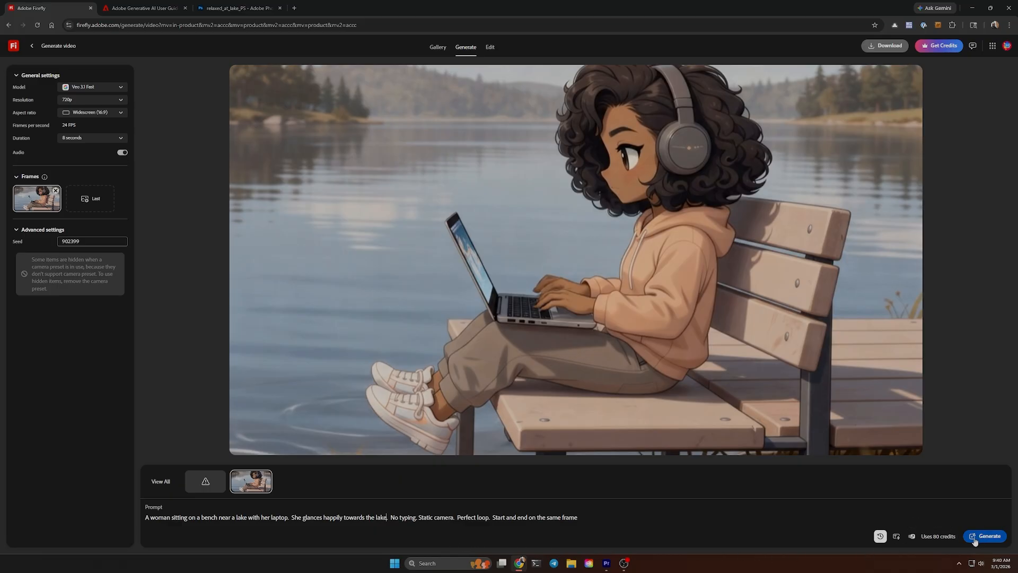
pyautogui.click(389, 534)
pyautogui.click(990, 536)
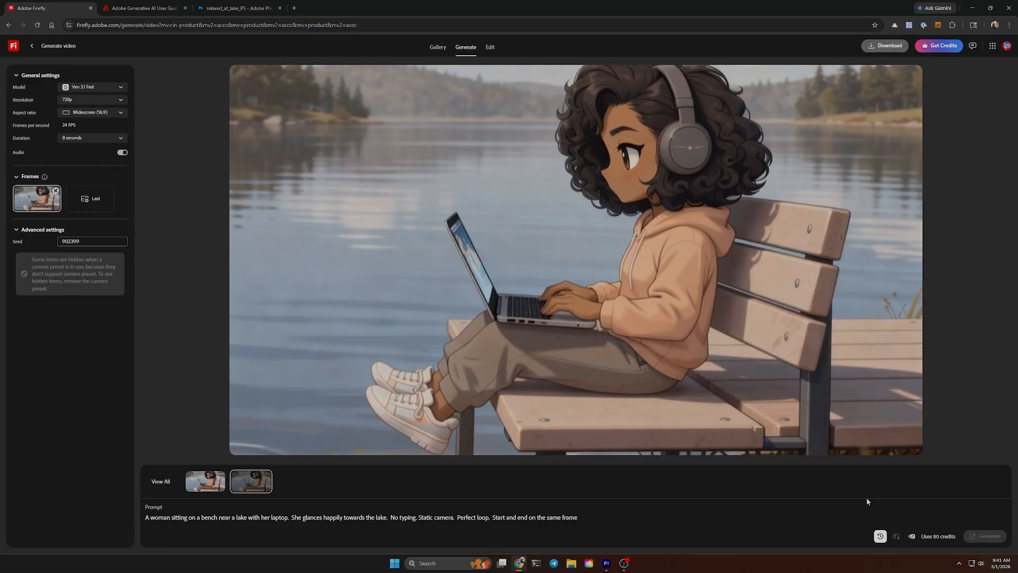
# Play back the newly generated video of the woman glancing towards the lake
pyautogui.click(259, 448)
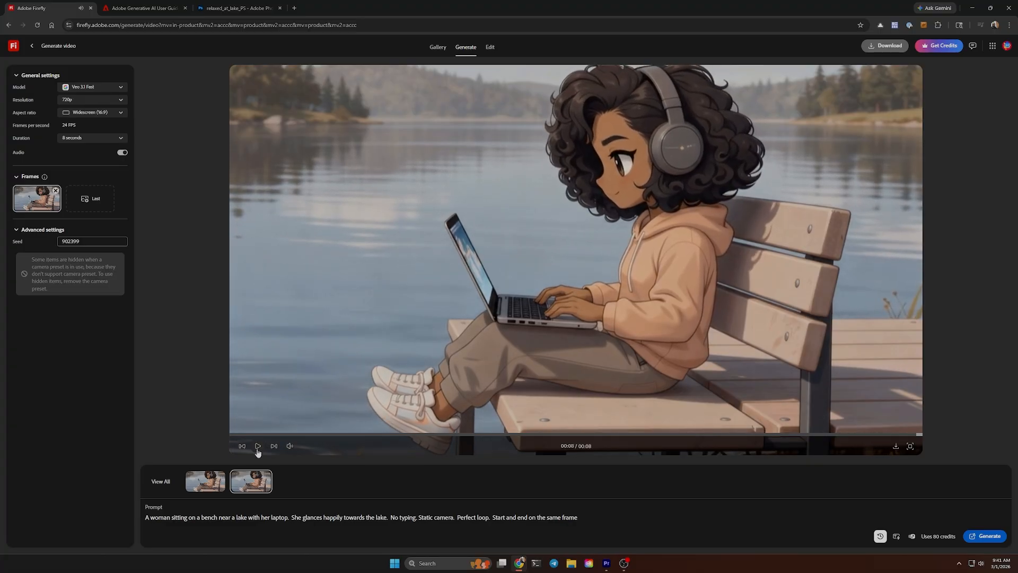
pyautogui.click(258, 448)
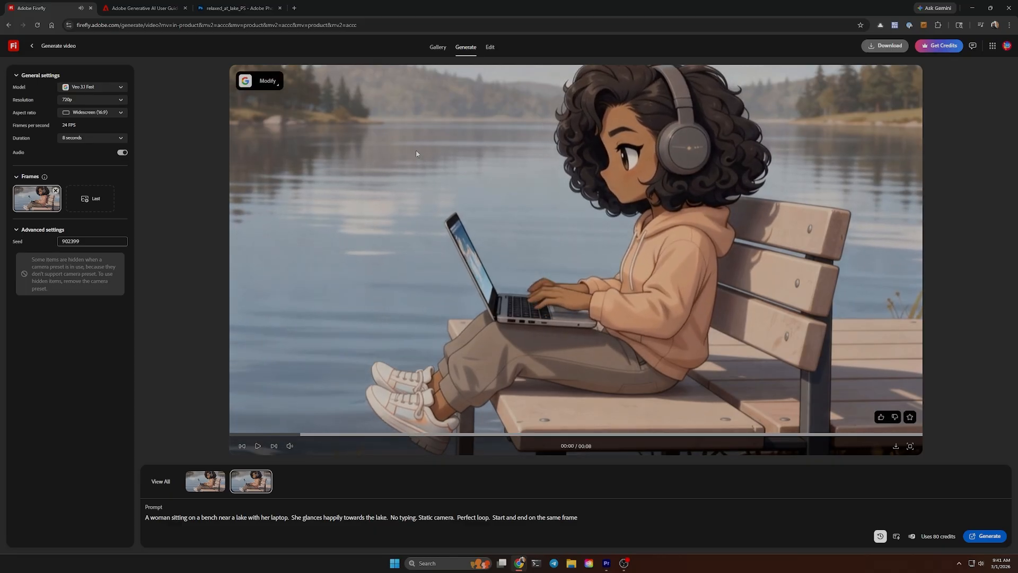
# Open the new clip for prompt-based editing and set the editing model to Ray3 Modify
pyautogui.click(273, 84)
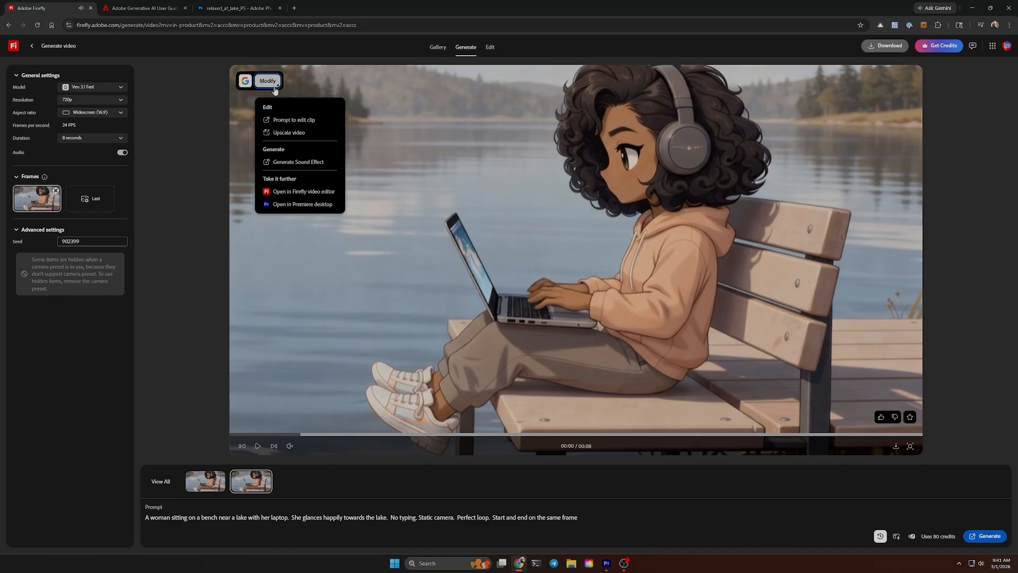
pyautogui.click(291, 126)
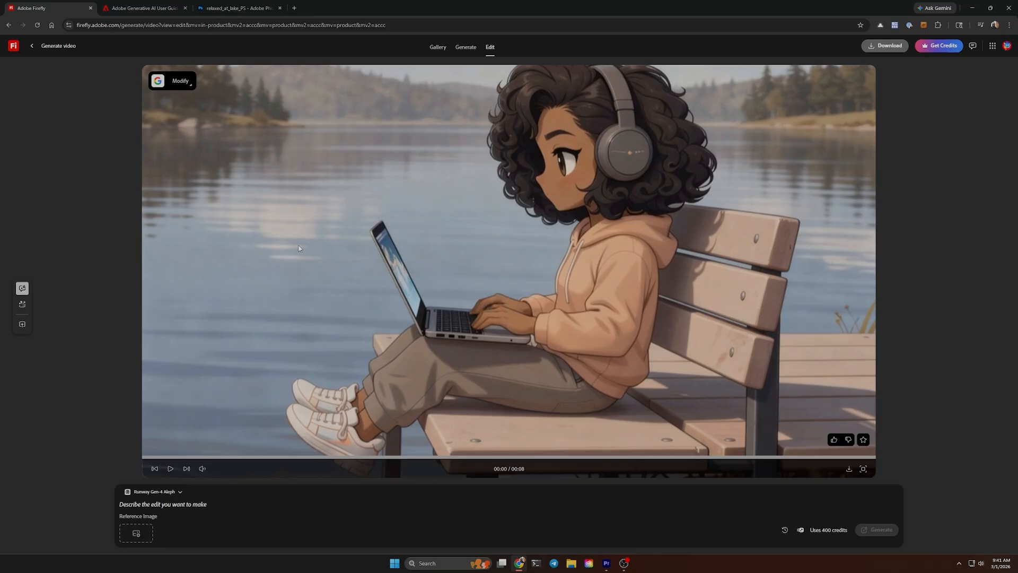
pyautogui.click(188, 504)
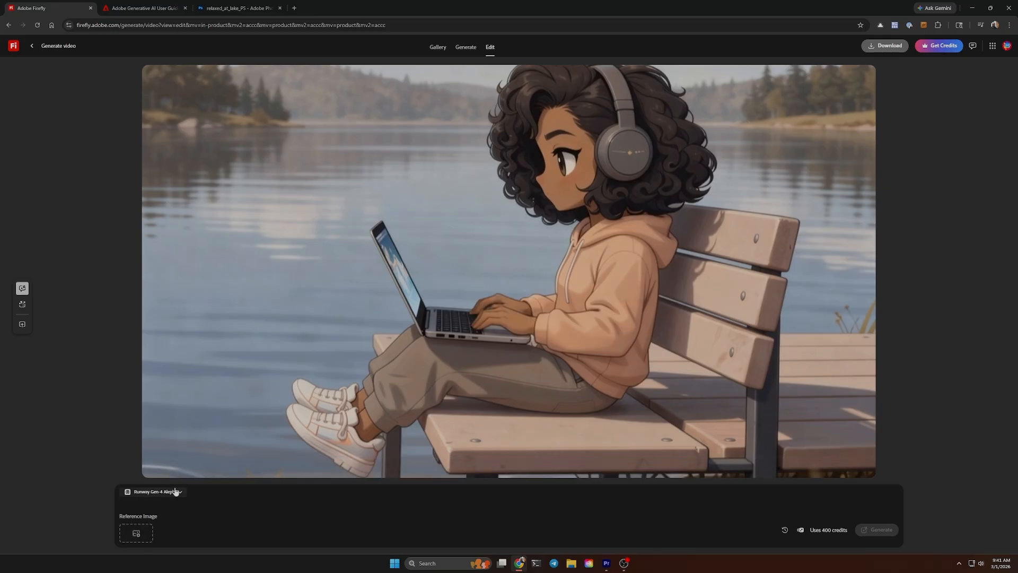
pyautogui.click(173, 492)
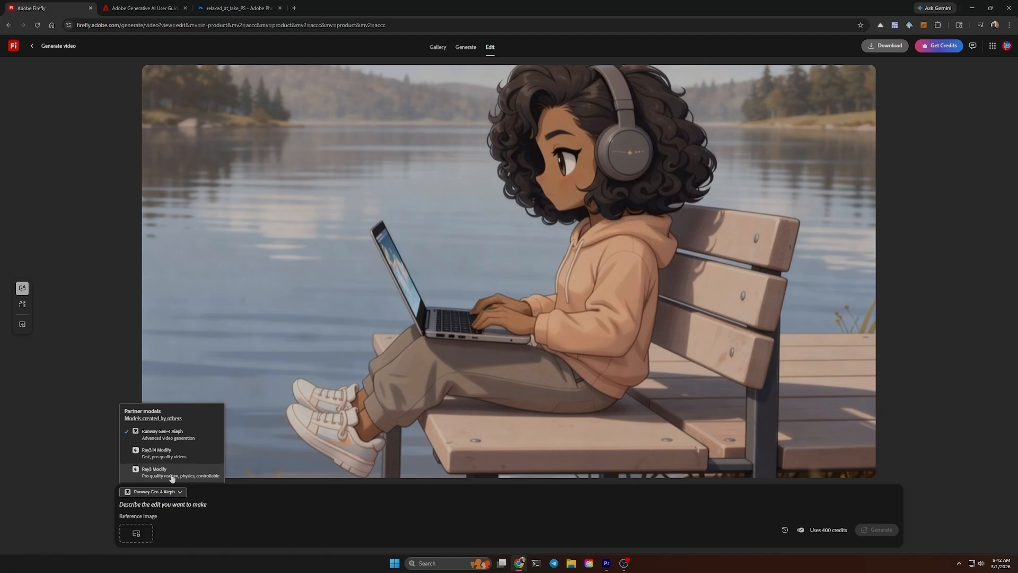
pyautogui.click(173, 471)
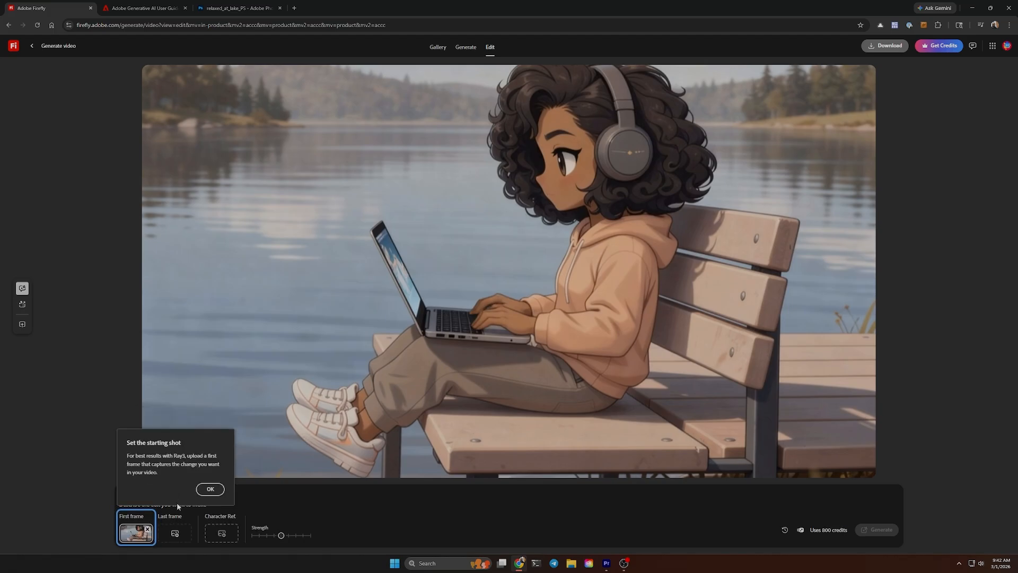
# Dismiss the starting-shot tip and switch the editing model to Ray3.14 Modify
pyautogui.click(210, 489)
pyautogui.click(149, 491)
pyautogui.click(153, 452)
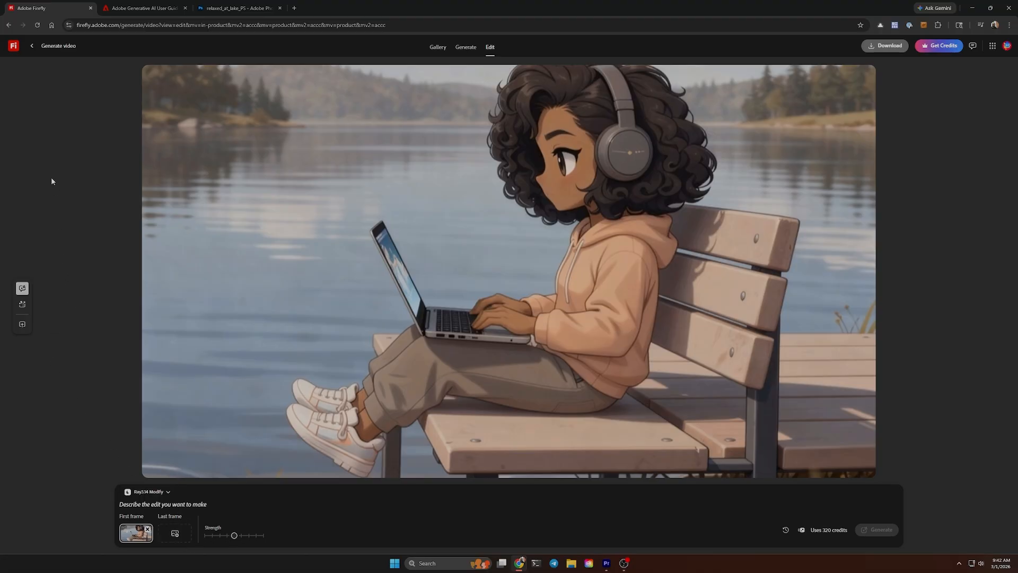
# Return to video generation and set the model to Veo 3.1 Fast
pyautogui.click(31, 48)
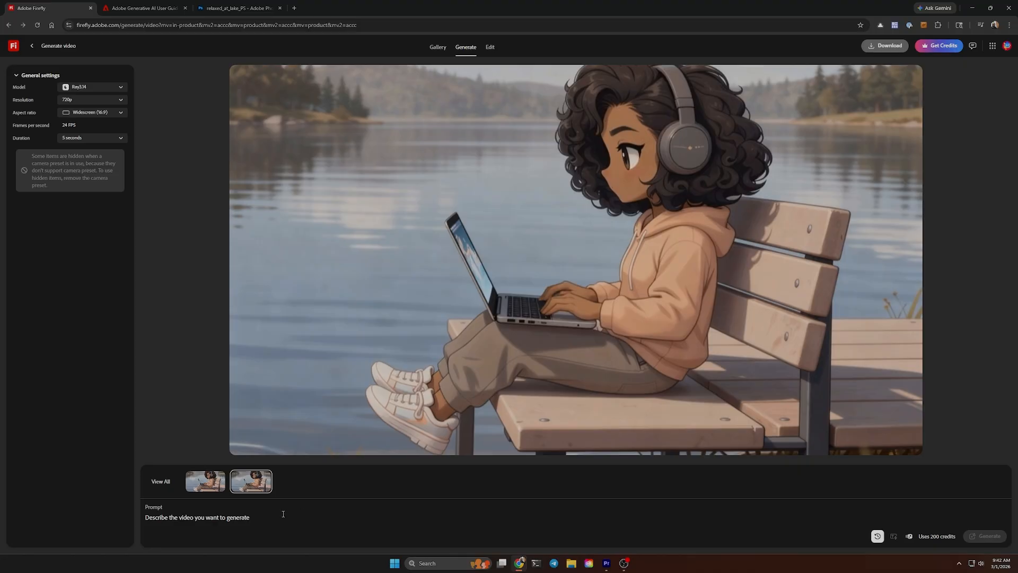
pyautogui.click(126, 90)
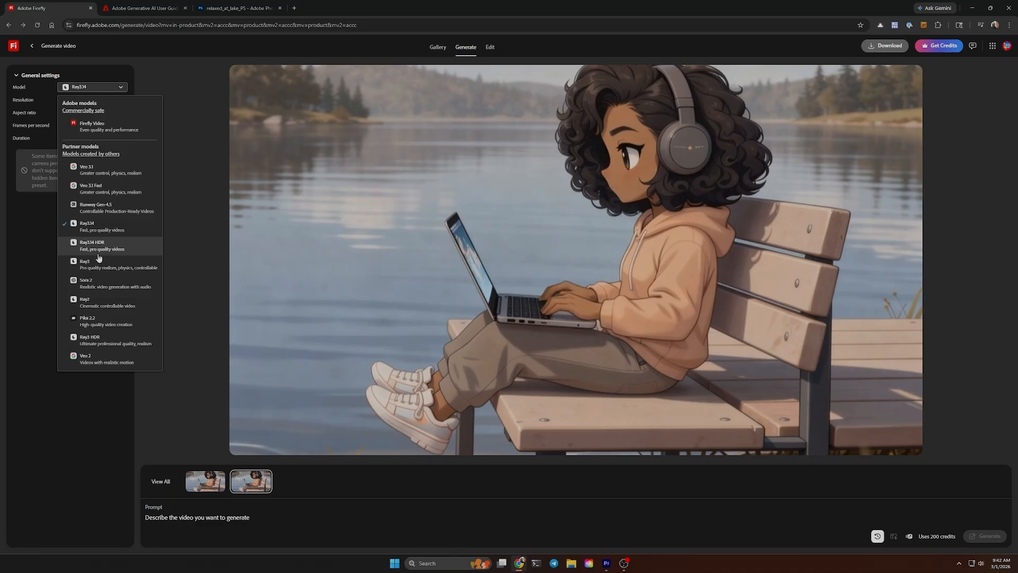
pyautogui.click(101, 189)
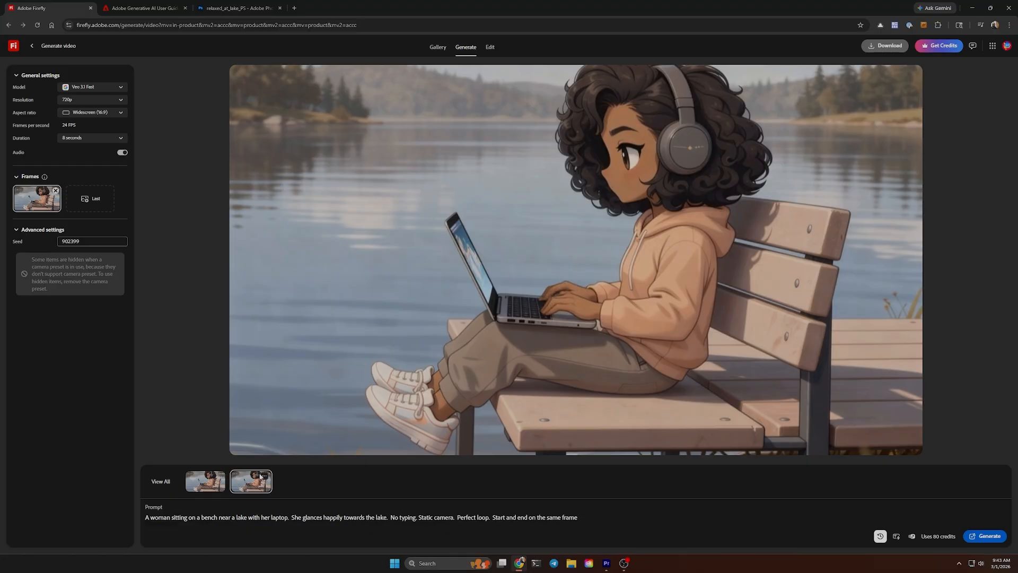
pyautogui.moveTo(728, 284)
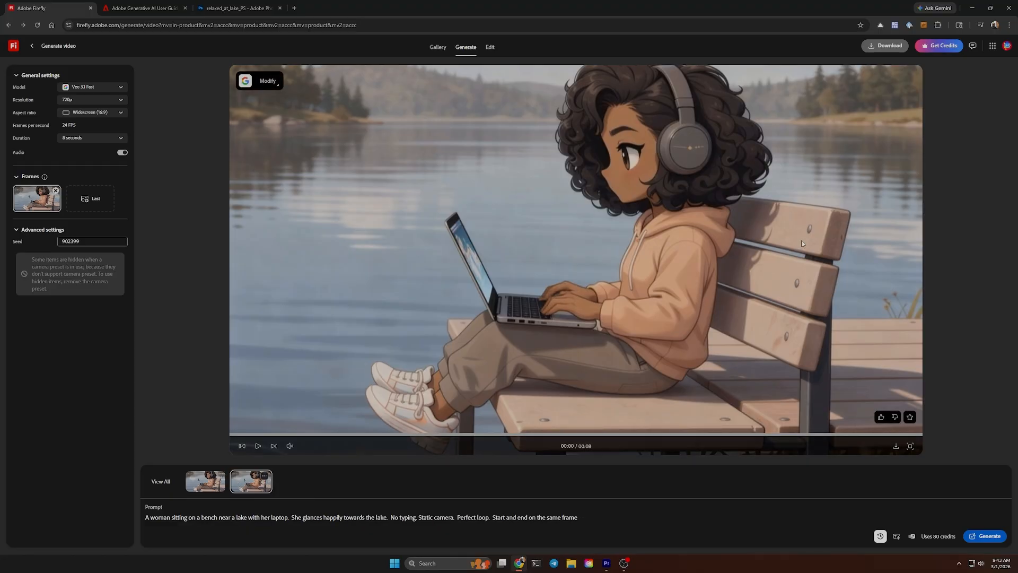
pyautogui.click(275, 87)
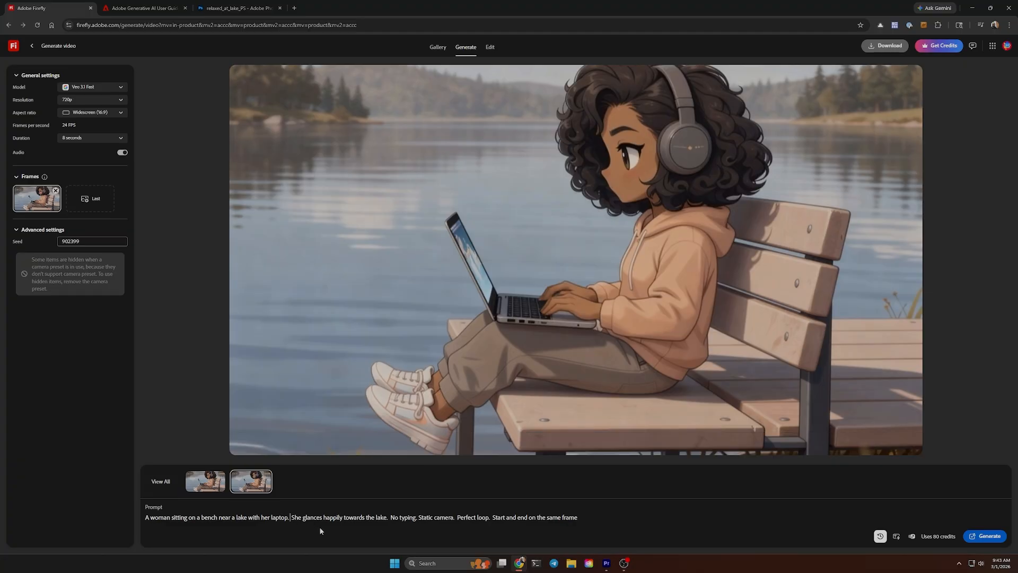
# Replace "She glances happily towards the lake" in the prompt with "A bird briefly lands"
pyautogui.moveTo(386, 517); pyautogui.dragTo(292, 515)
pyautogui.write('A bird')
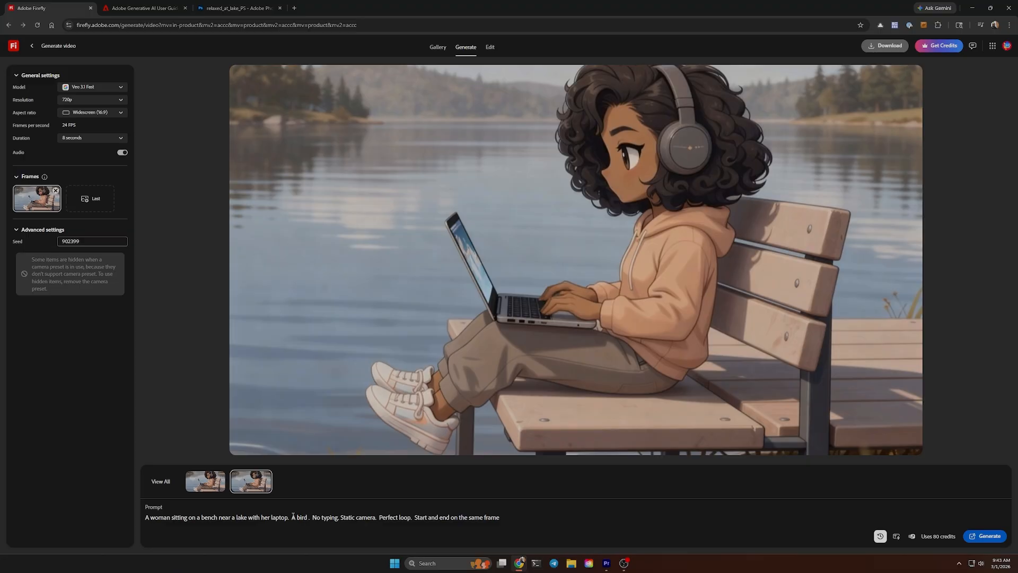
pyautogui.write(' briefly')
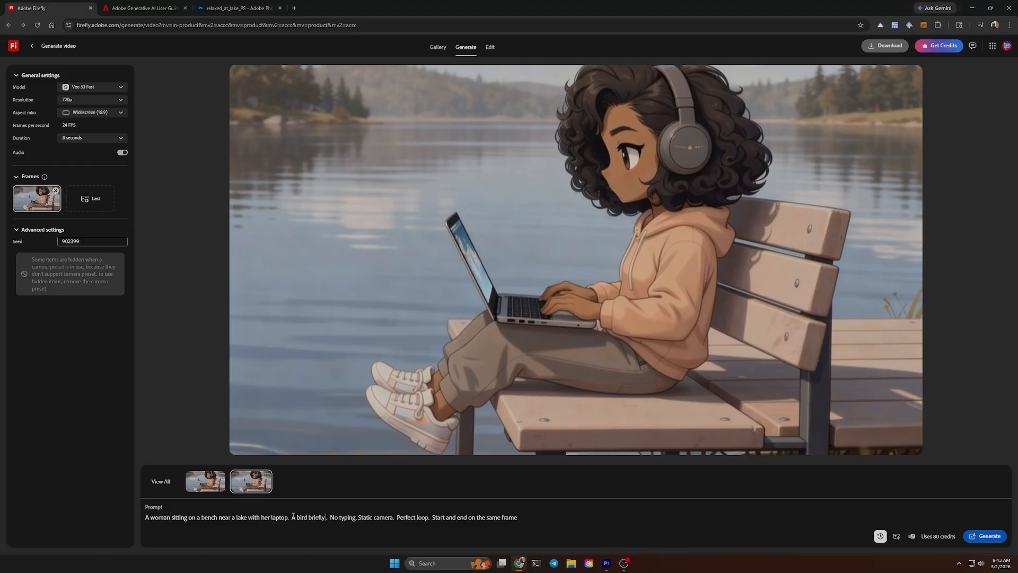
pyautogui.write(' lands')
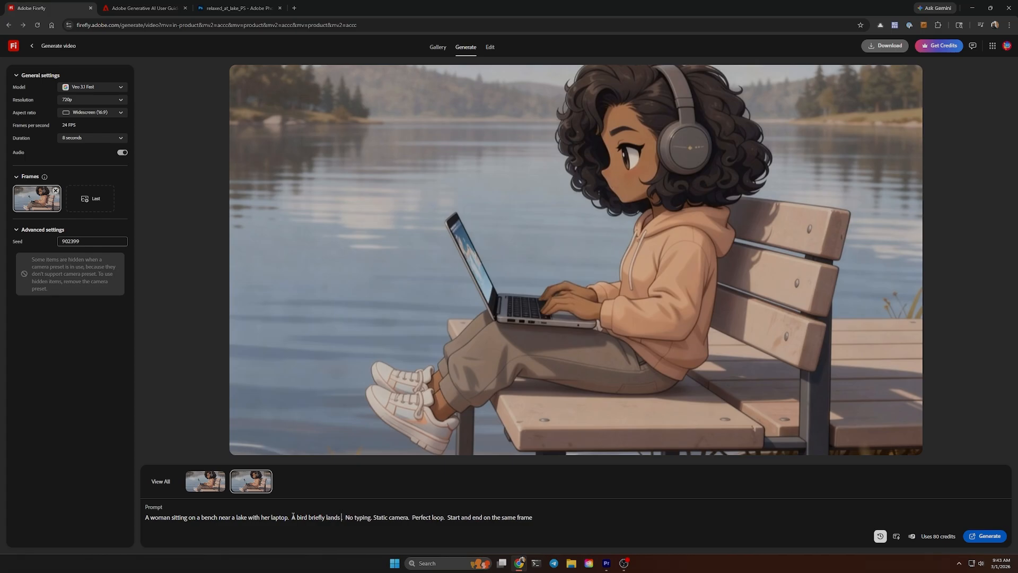
pyautogui.write(' next to her c')
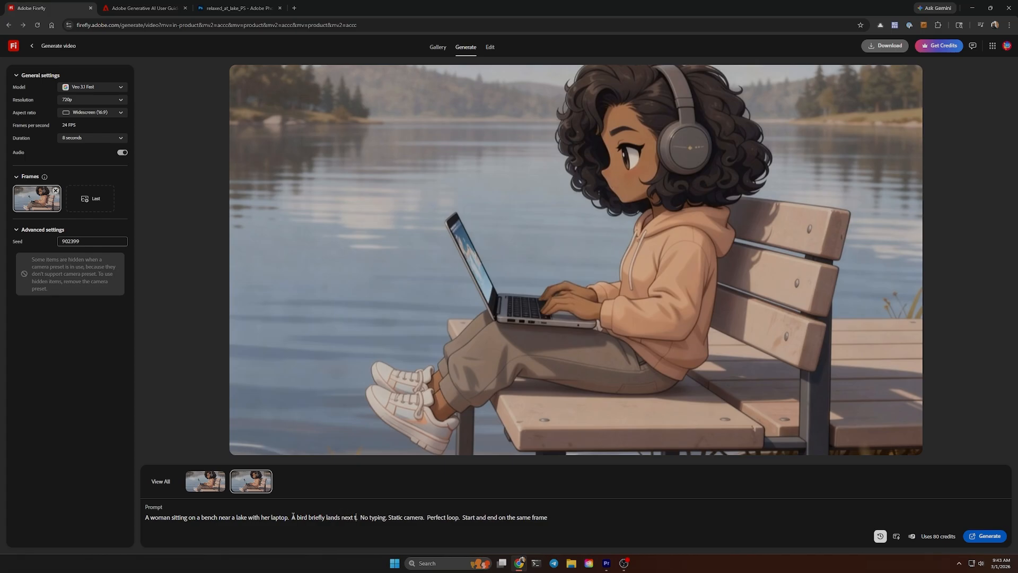
pyautogui.press('BackSpace')
pyautogui.press('BackSpace')
pyautogui.press('BackSpace')
pyautogui.press('BackSpace')
pyautogui.press('BackSpace')
pyautogui.press('BackSpace')
pyautogui.press('BackSpace')
pyautogui.press('BackSpace')
pyautogui.press('BackSpace')
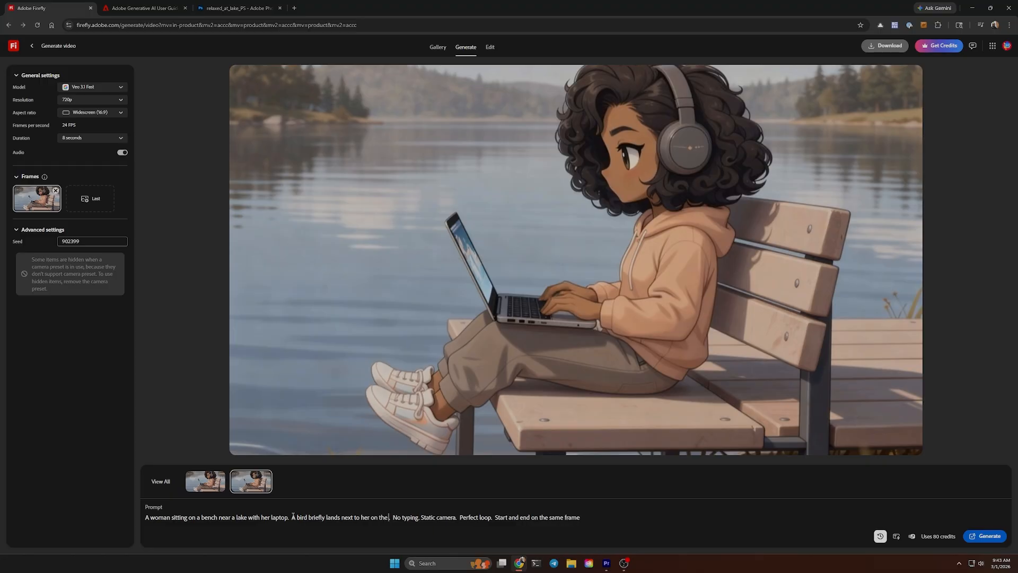
pyautogui.press('BackSpace')
pyautogui.press('BackSpace')
pyautogui.press('BackSpace')
pyautogui.press('BackSpace')
pyautogui.press('BackSpace')
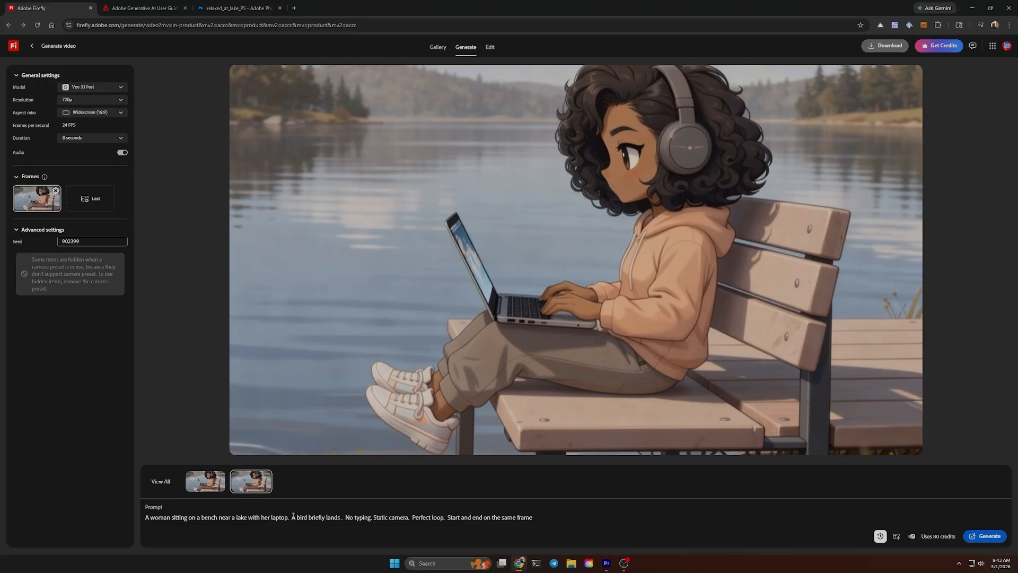
pyautogui.write('to on the b')
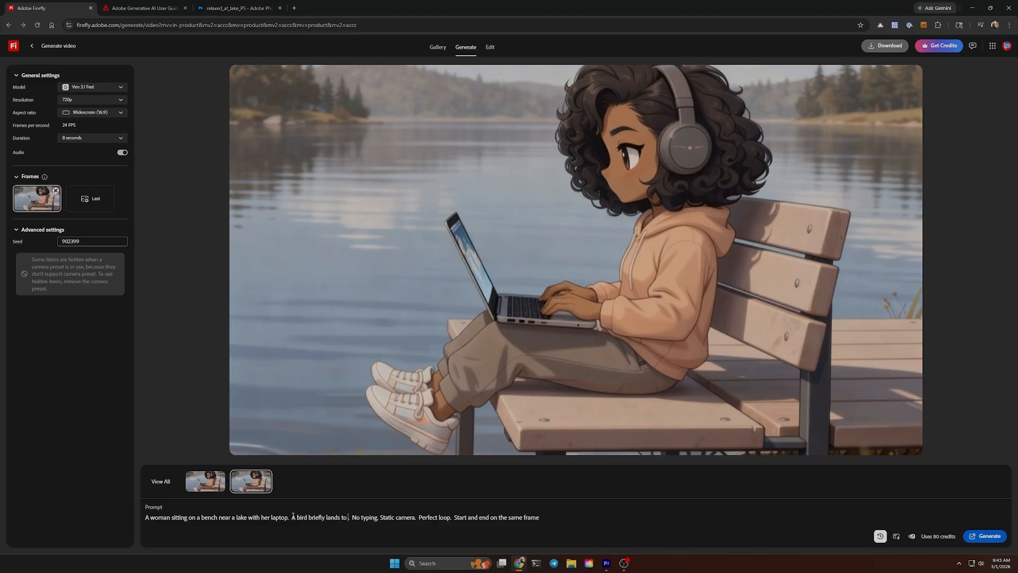
pyautogui.write('ench')
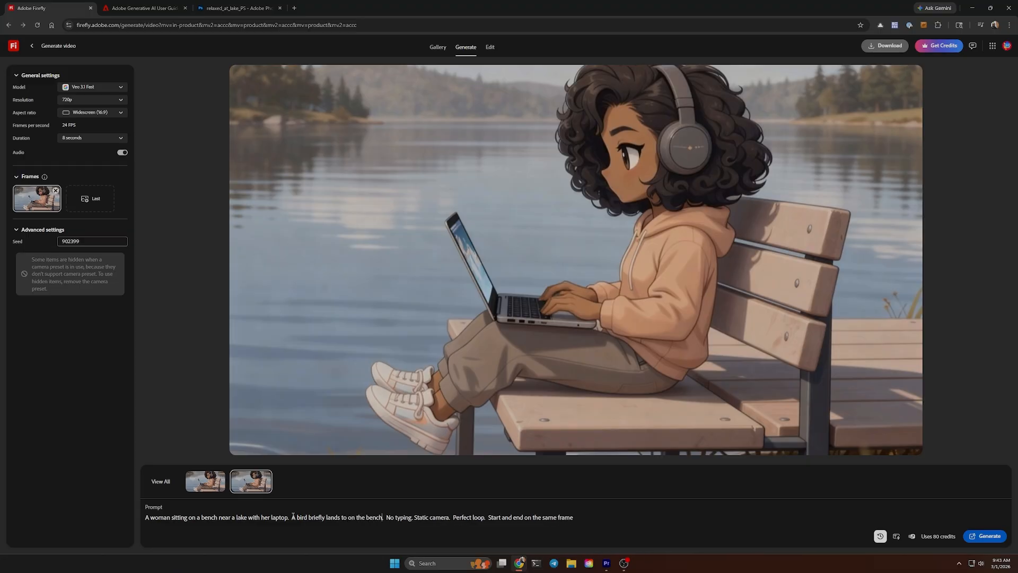
pyautogui.press('BackSpace')
pyautogui.press('BackSpace')
pyautogui.press('BackSpace')
pyautogui.press('BackSpace')
pyautogui.press('BackSpace')
pyautogui.press('BackSpace')
pyautogui.press('BackSpace')
pyautogui.press('BackSpace')
pyautogui.press('BackSpace')
pyautogui.press('BackSpace')
pyautogui.press('BackSpace')
pyautogui.press('BackSpace')
pyautogui.press('BackSpace')
pyautogui.press('BackSpace')
pyautogui.press('BackSpace')
pyautogui.press('BackSpace')
pyautogui.press('BackSpace')
pyautogui.press('BackSpace')
pyautogui.press('BackSpace')
pyautogui.press('BackSpace')
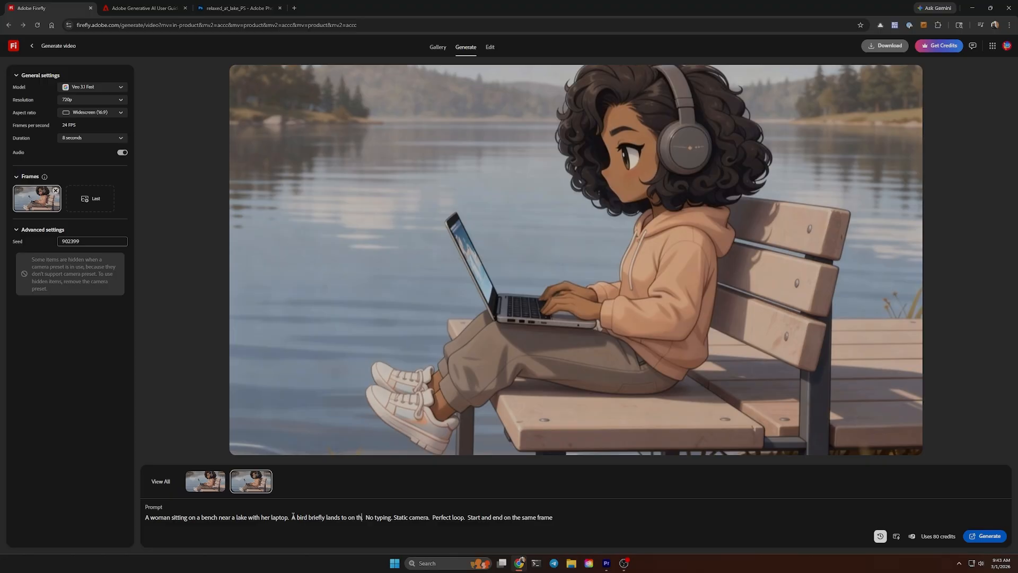
# Complete the bird sentence in the prompt to read "A bird briefly lands on the bench near her lap."
pyautogui.write('lands on the b')
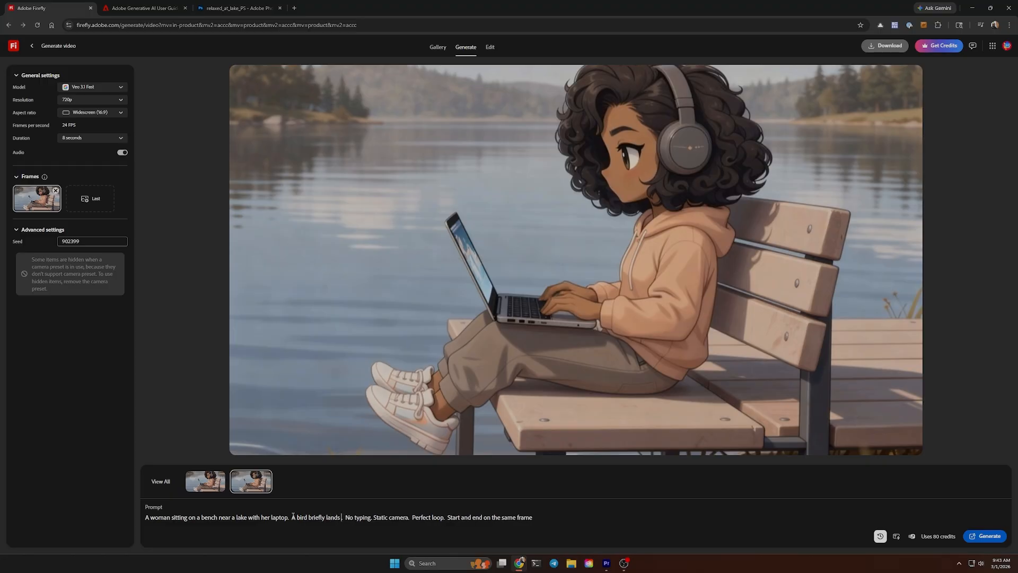
pyautogui.write('ench near')
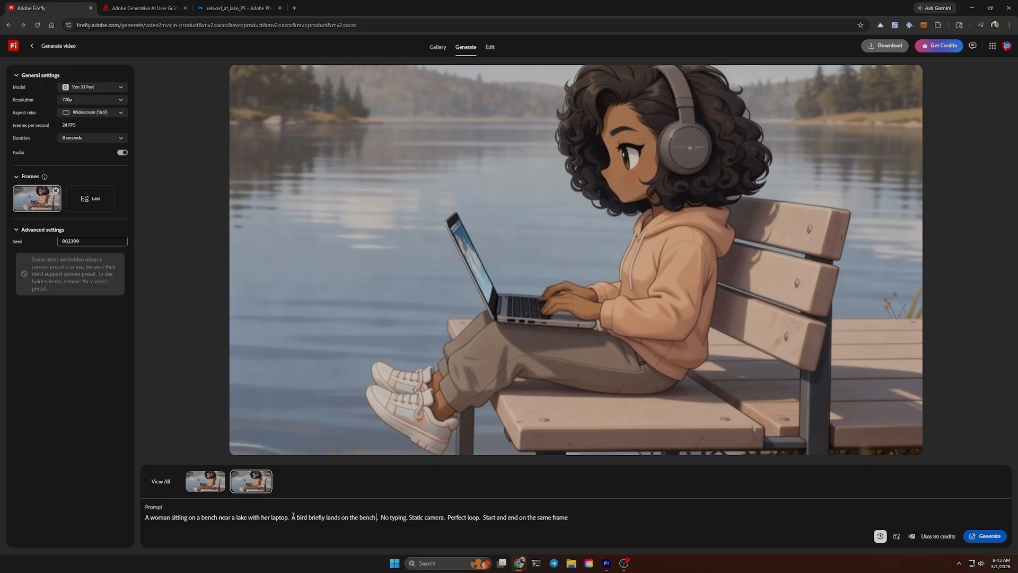
pyautogui.write(' her')
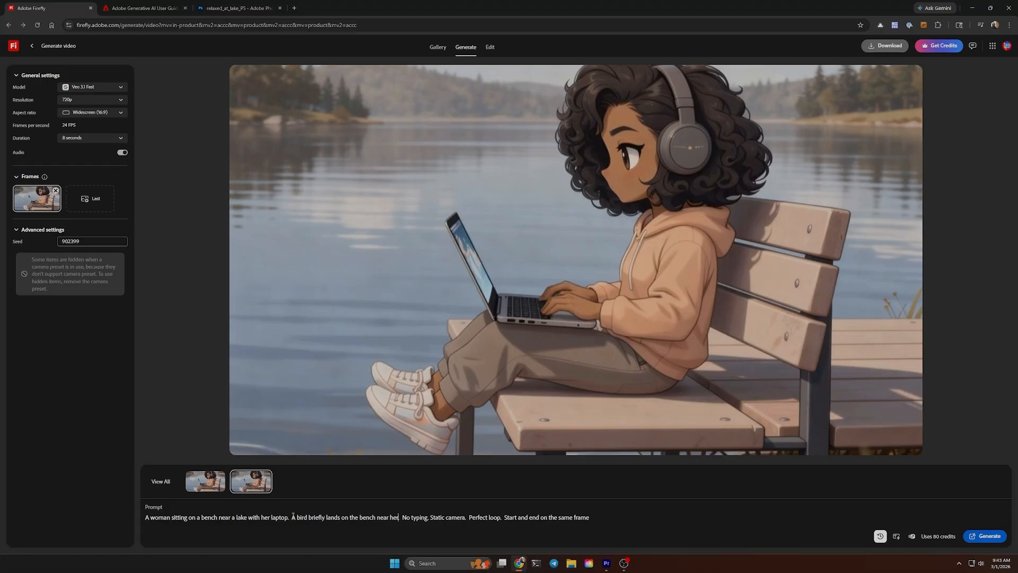
pyautogui.write(' lap.  ')
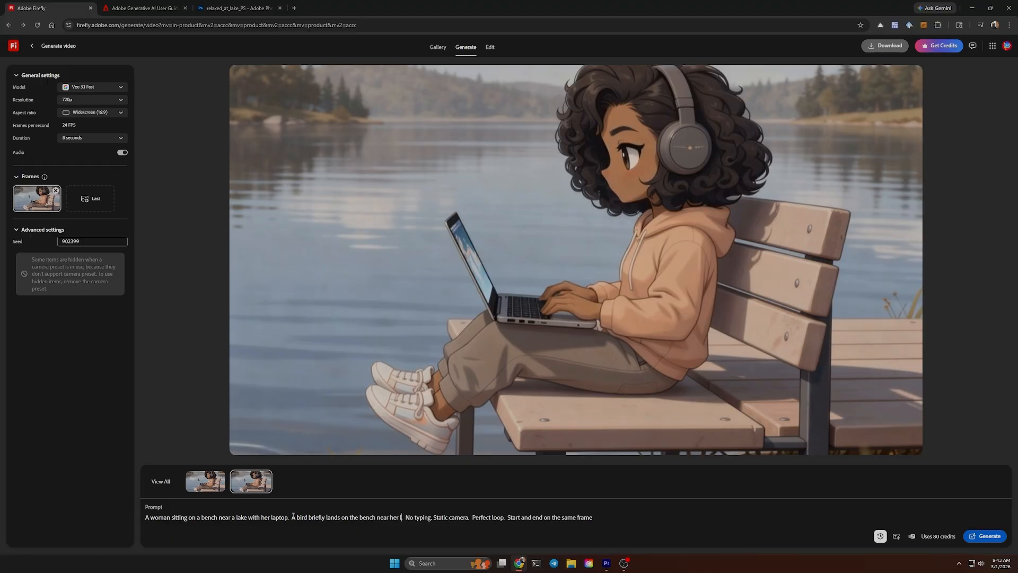
# Add "She smiles and the bird flys away off screen." before "No typing" in the prompt and generate the video
pyautogui.write('She smiles')
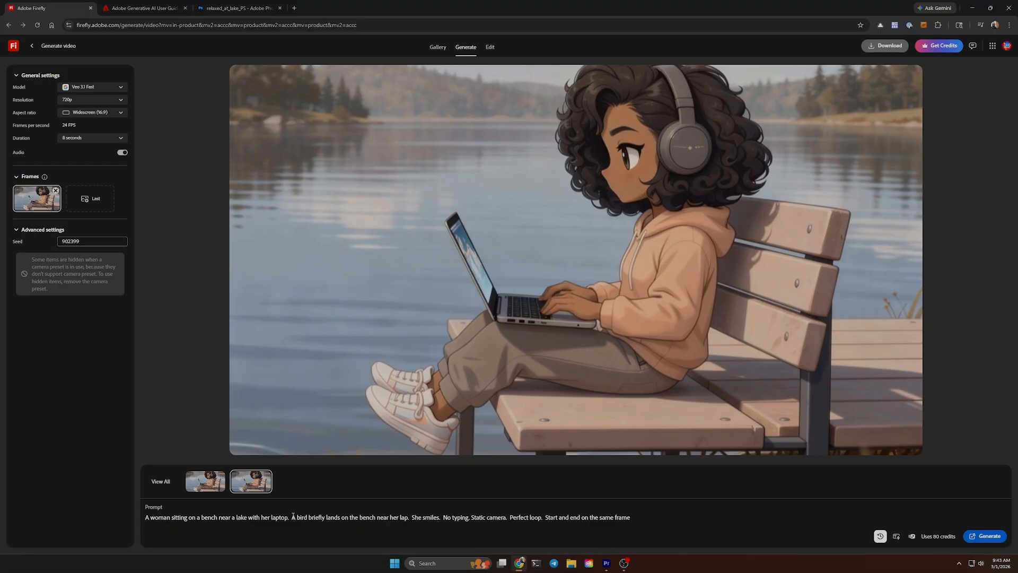
pyautogui.write(' and the bird')
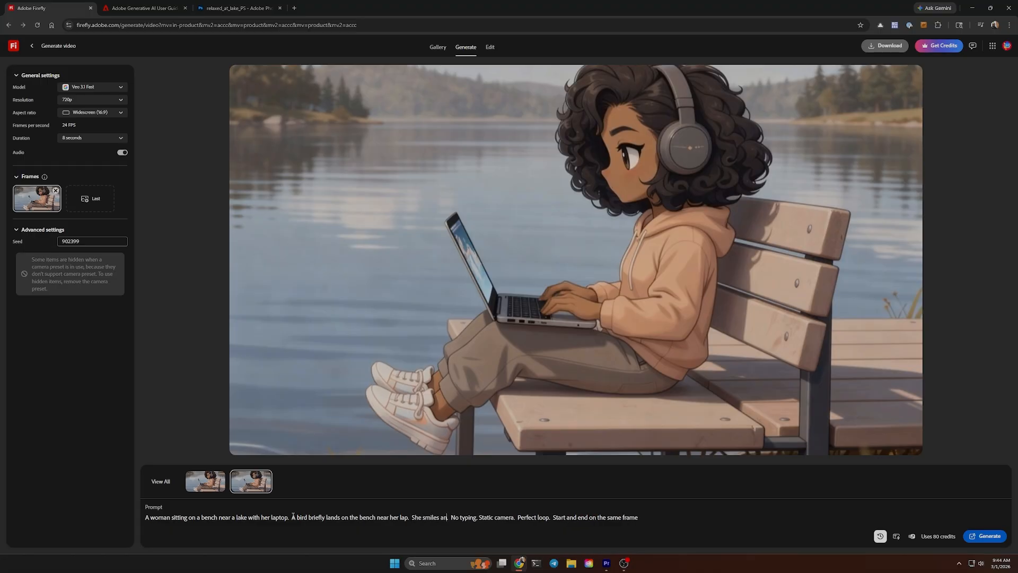
pyautogui.write(' flys awa')
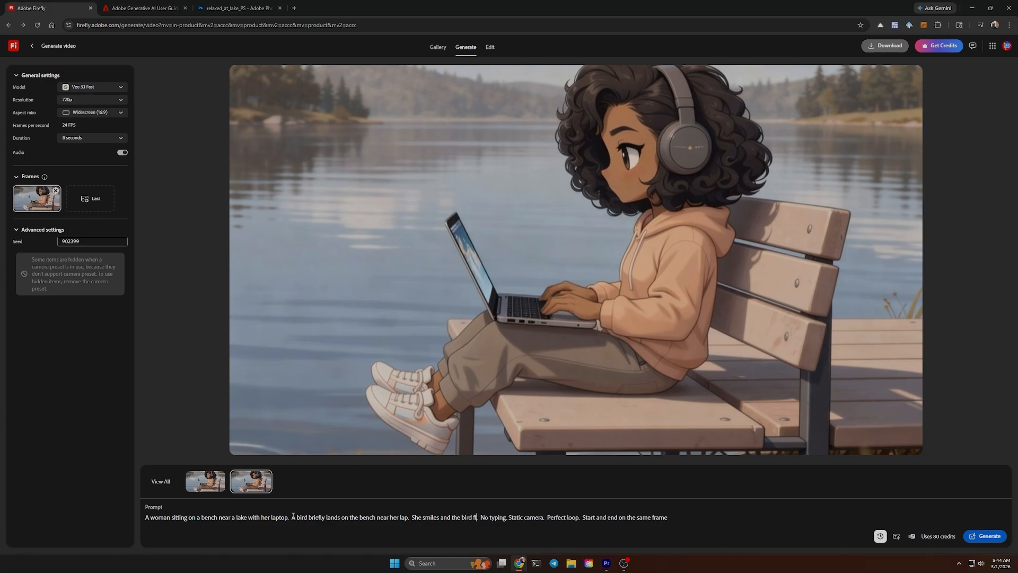
pyautogui.write('y off screen')
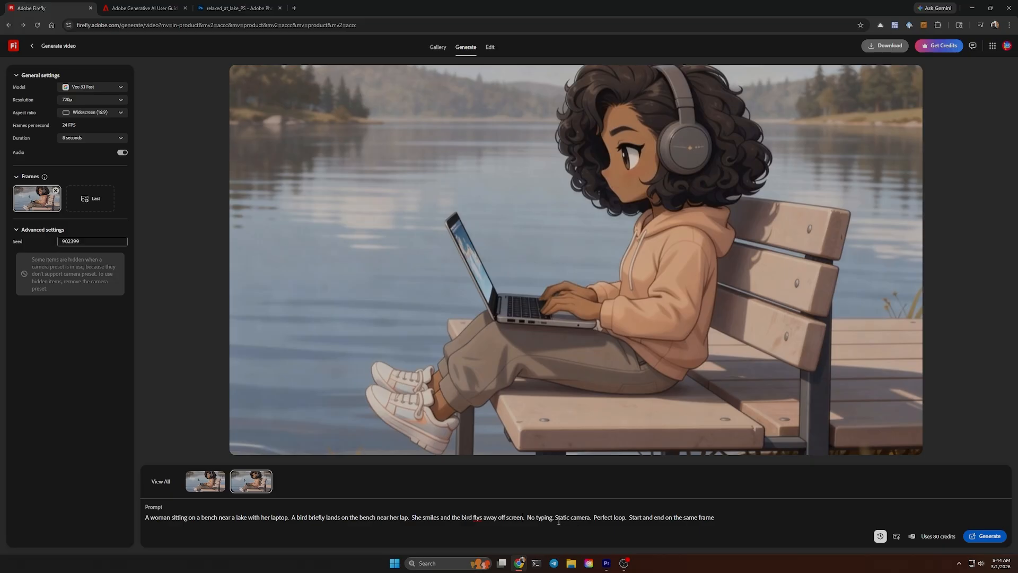
pyautogui.write('.')
pyautogui.click(986, 539)
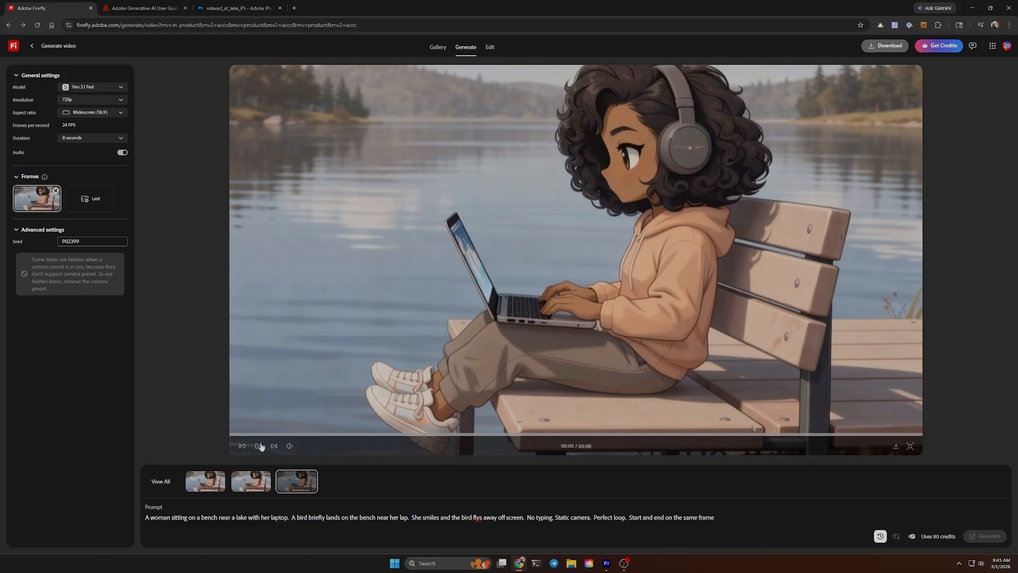
# Play back the newly generated clip to check the bird's landing and the woman's reaction
pyautogui.click(257, 448)
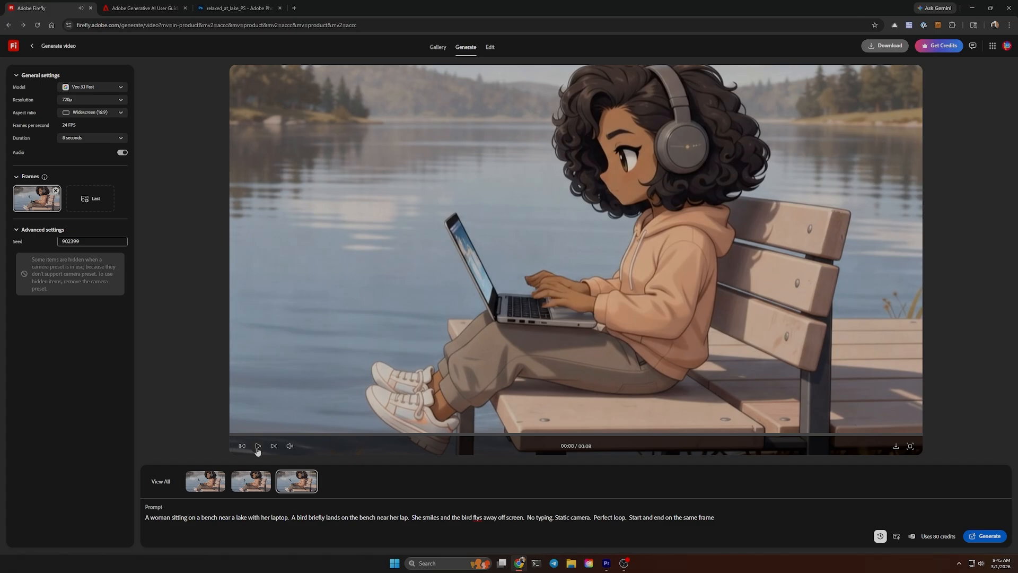
pyautogui.click(258, 446)
pyautogui.click(257, 448)
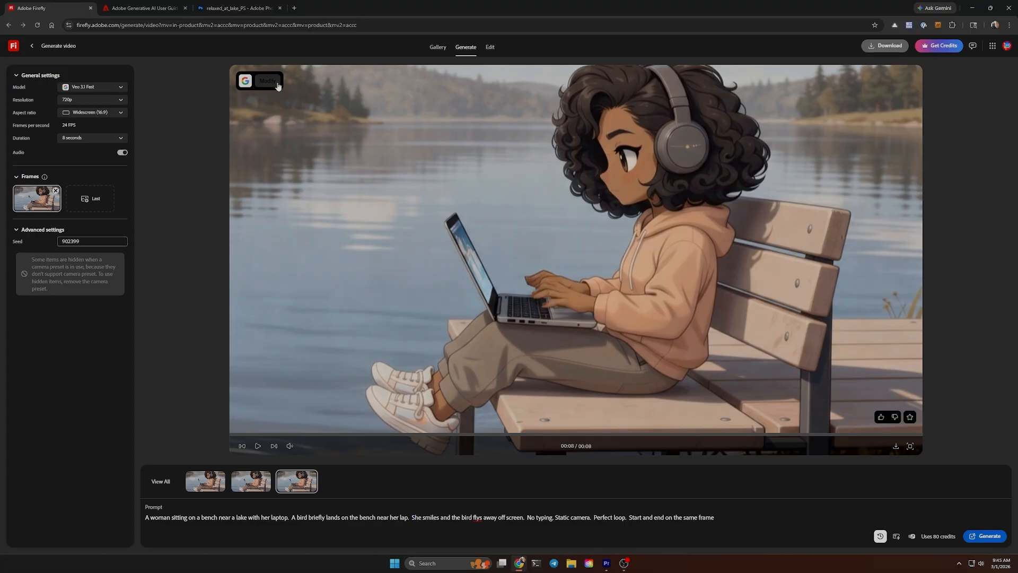
# Open the new clip for video upscaling and check the account's remaining generative credits
pyautogui.click(277, 84)
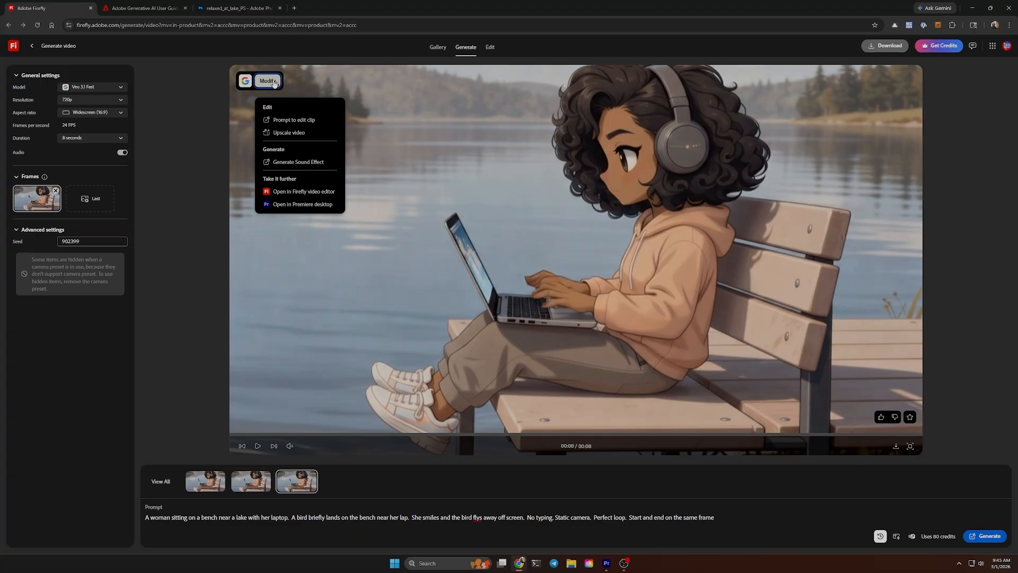
pyautogui.click(297, 134)
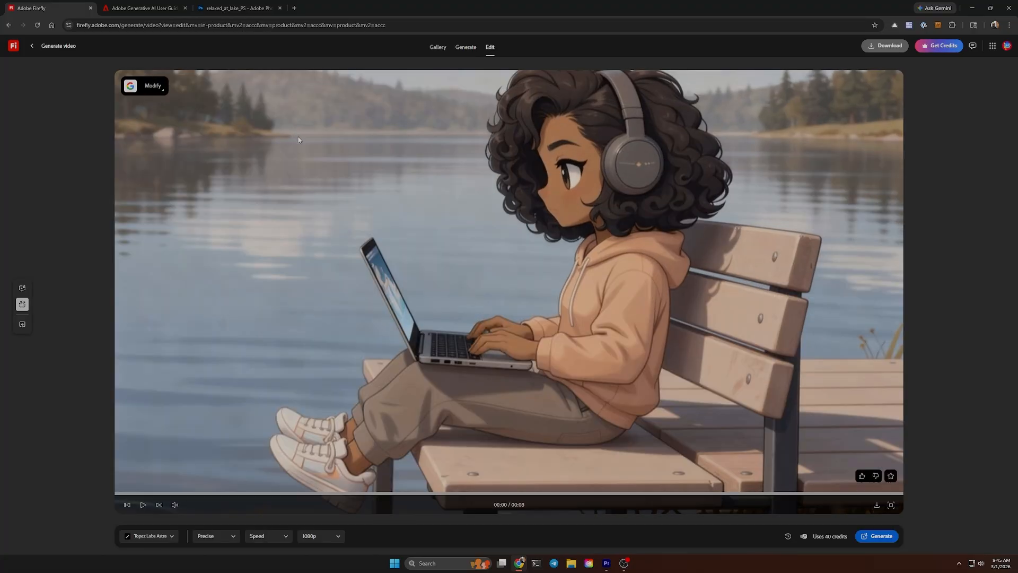
pyautogui.click(1007, 47)
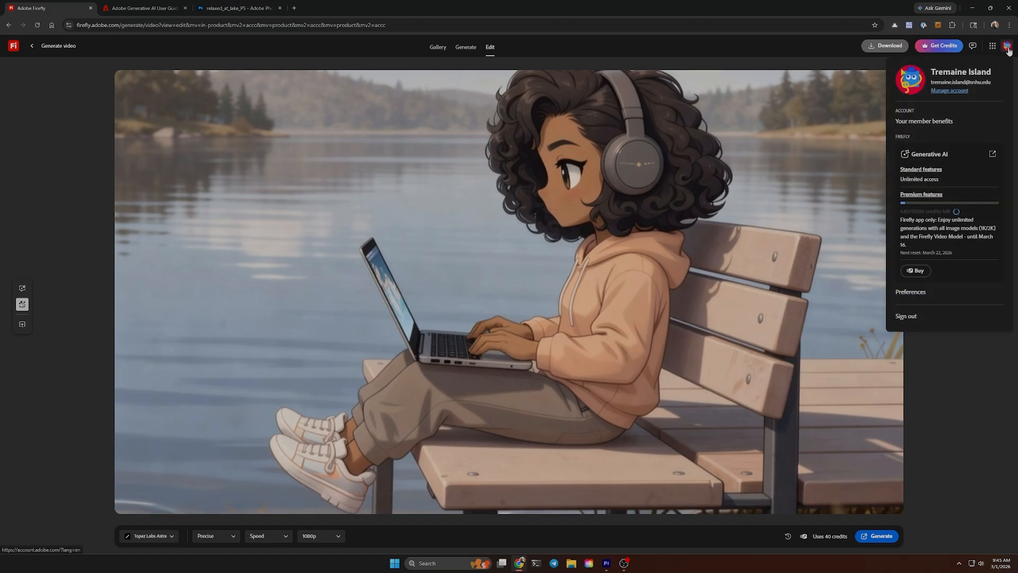
pyautogui.click(1008, 49)
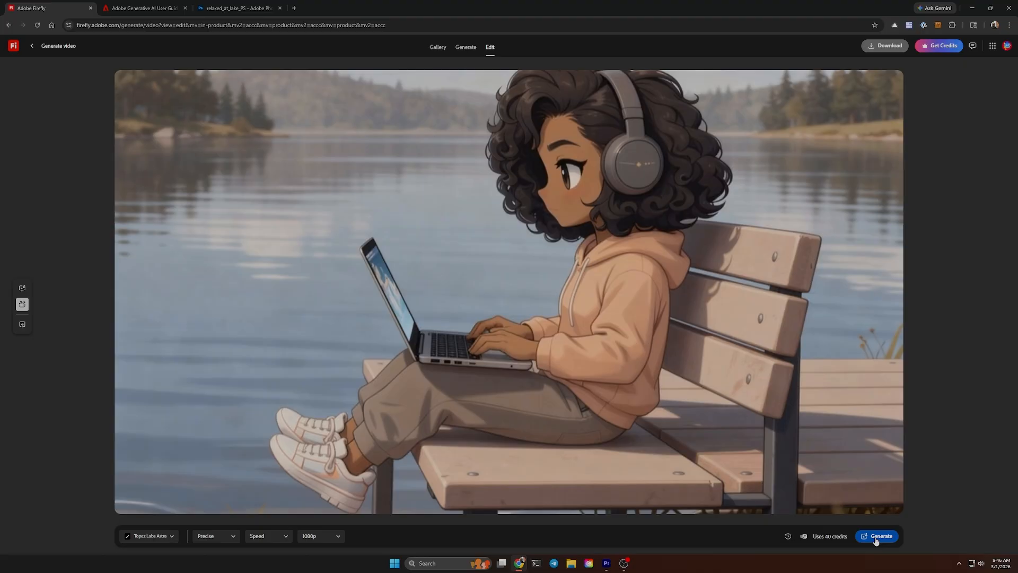
# Review the upscaling model, mode and optimization options, and set the output resolution to 4K
pyautogui.click(171, 537)
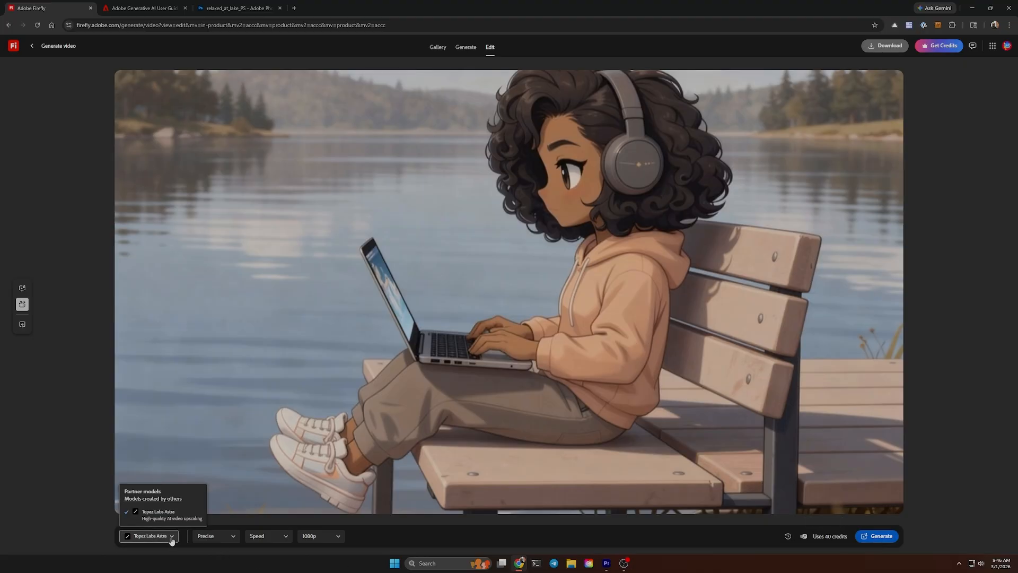
pyautogui.click(222, 540)
pyautogui.click(222, 541)
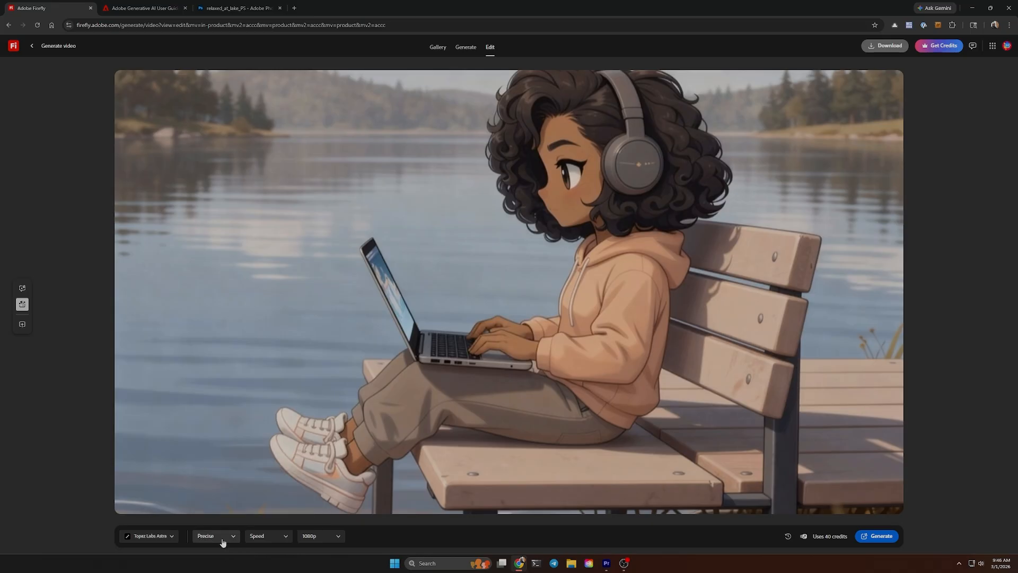
pyautogui.click(279, 540)
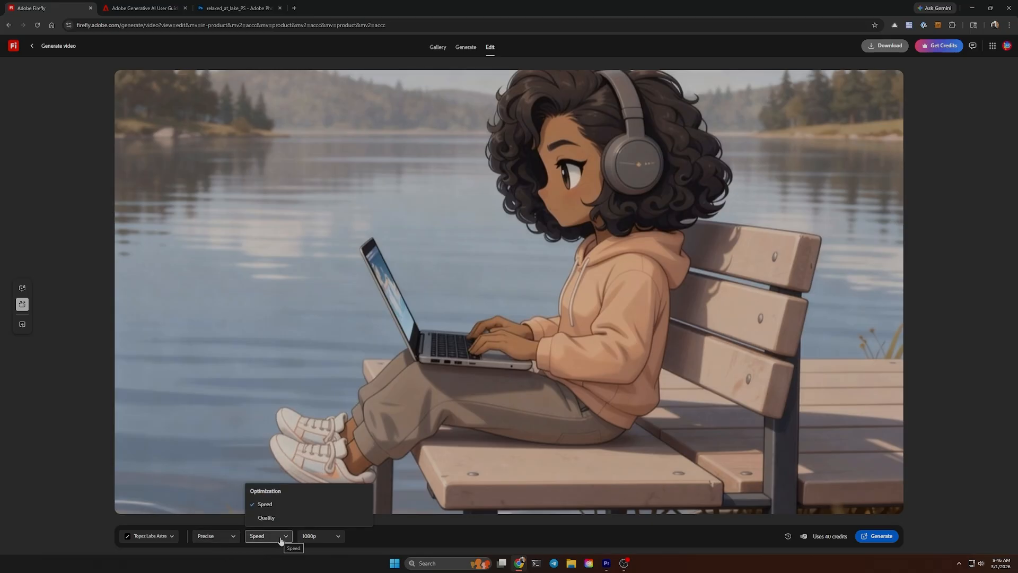
pyautogui.click(281, 539)
pyautogui.click(327, 539)
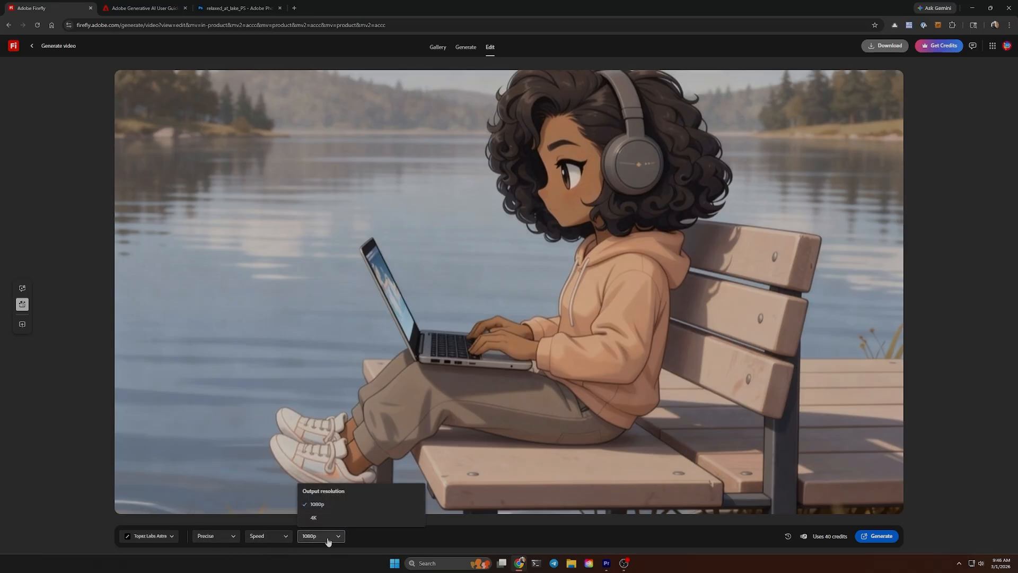
pyautogui.click(321, 518)
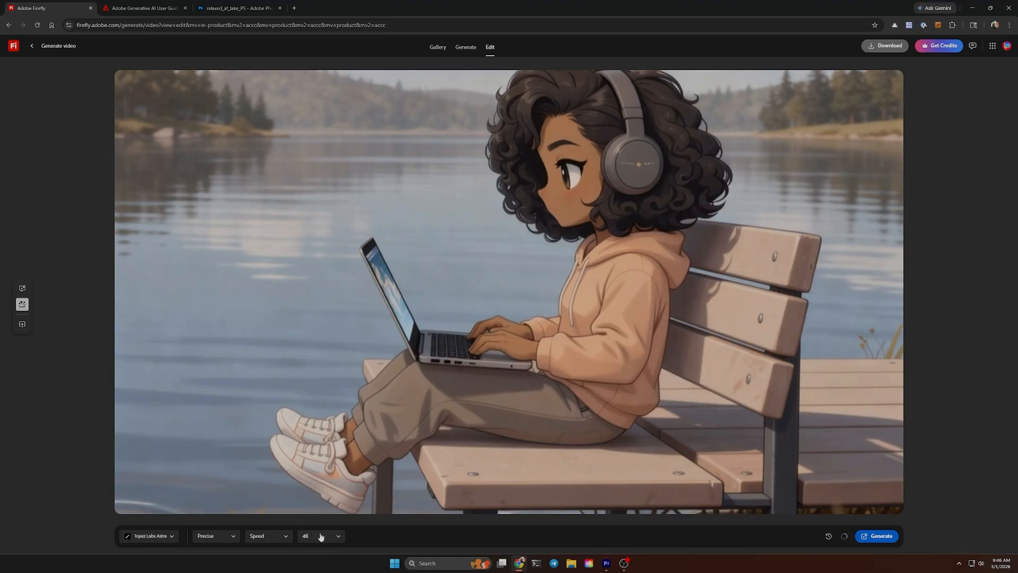
# Set the upscale resolution to 1080p, try Quality optimization, return it to Speed, and generate the upscaled clip
pyautogui.click(325, 537)
pyautogui.click(321, 505)
pyautogui.click(269, 536)
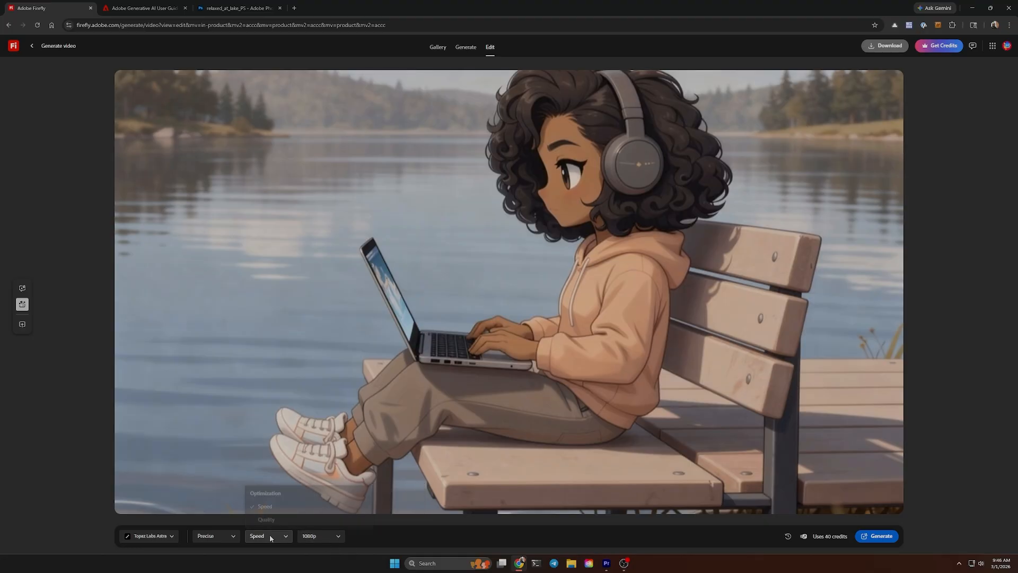
pyautogui.click(266, 517)
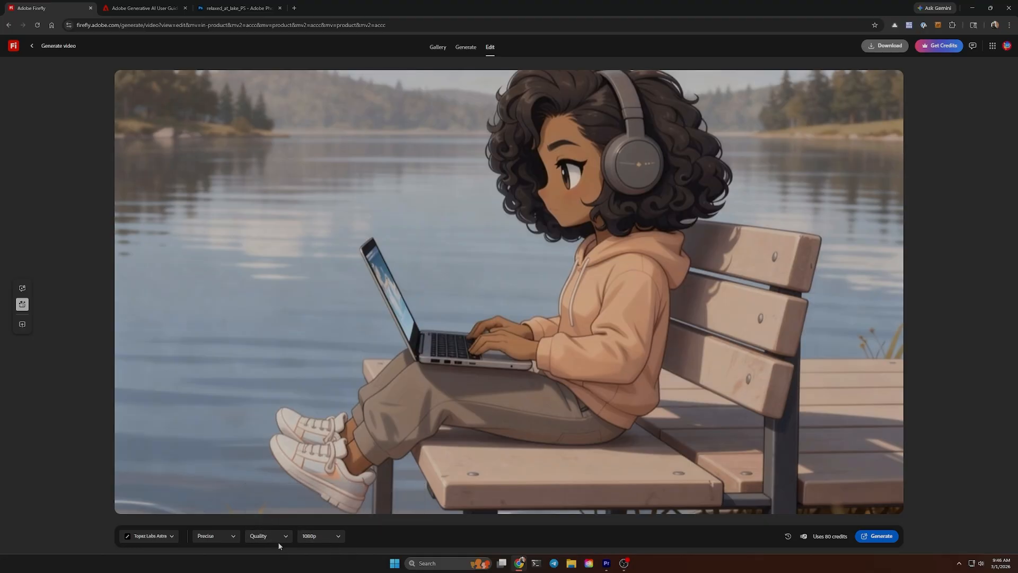
pyautogui.click(281, 537)
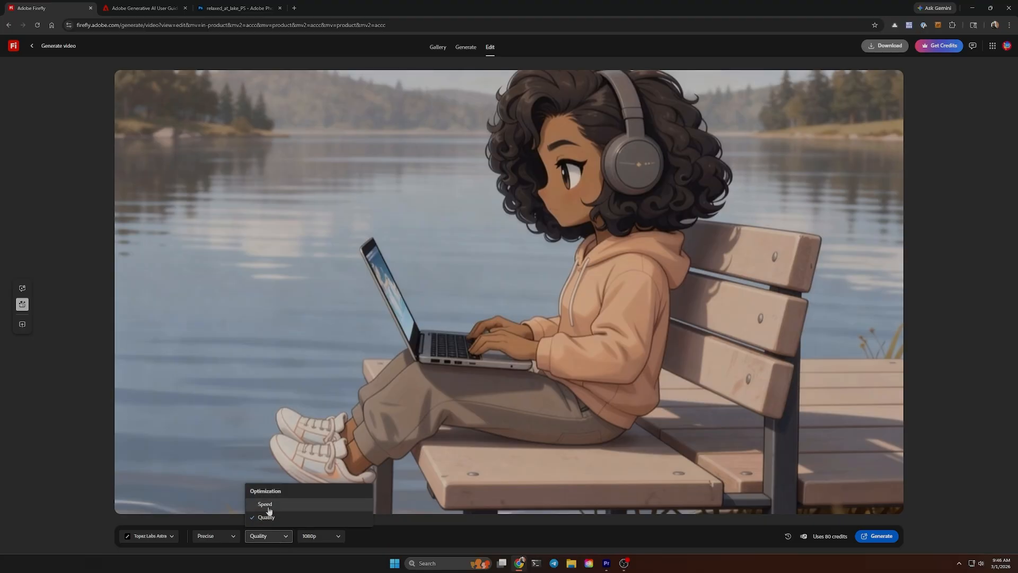
pyautogui.click(265, 503)
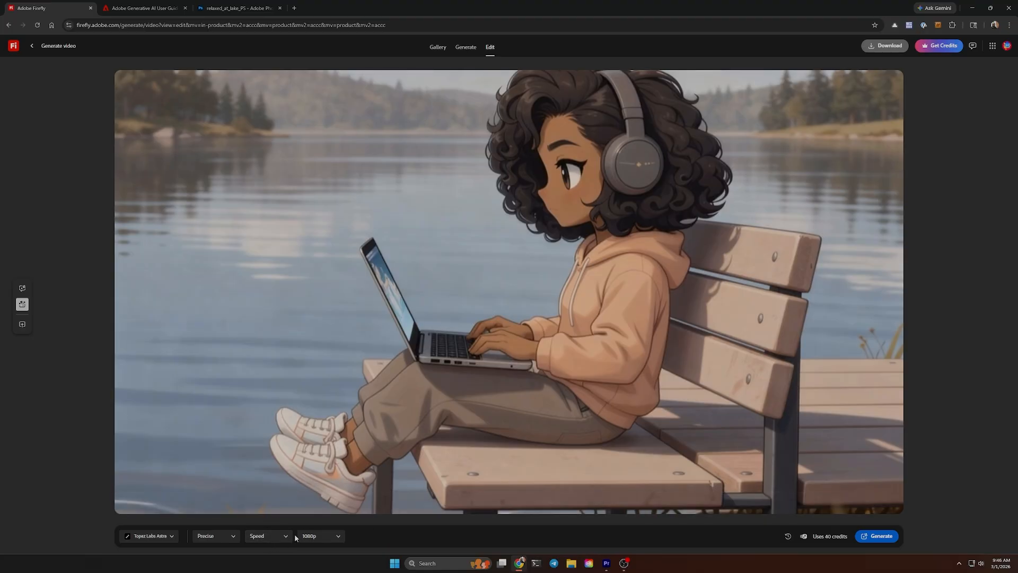
pyautogui.click(867, 537)
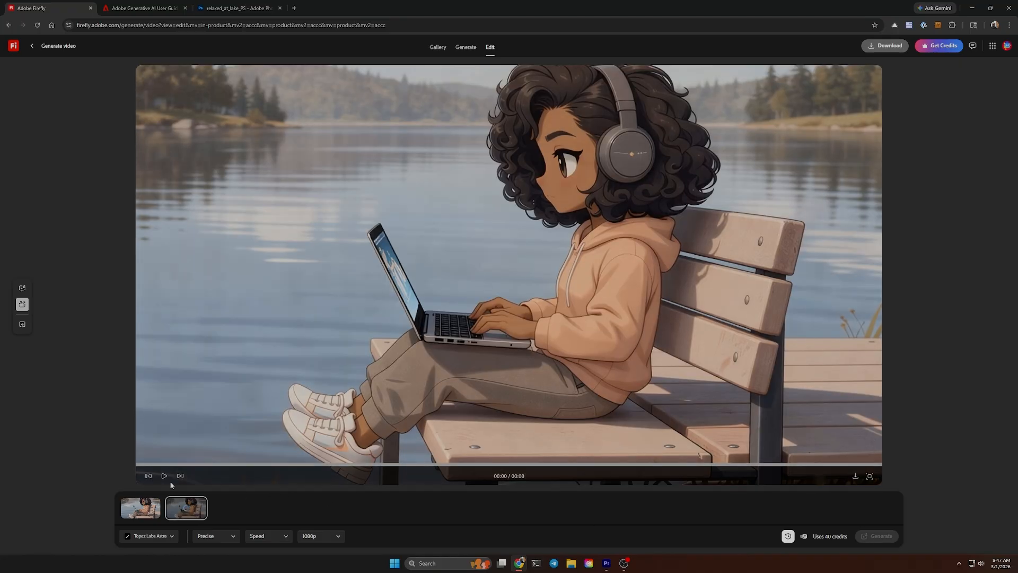
# Play back the upscaled clip and the original clip to compare their quality
pyautogui.click(163, 476)
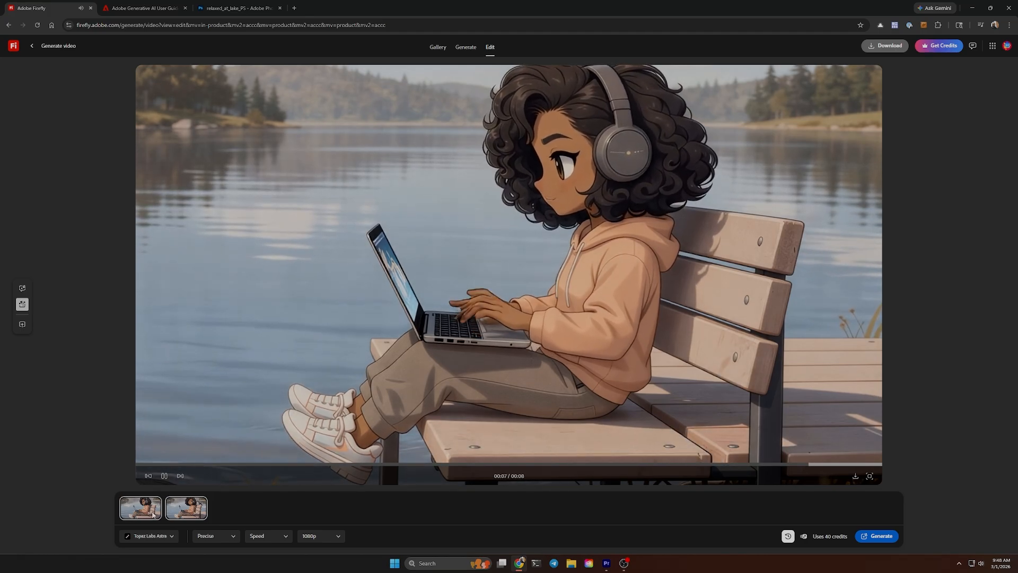
pyautogui.moveTo(151, 513)
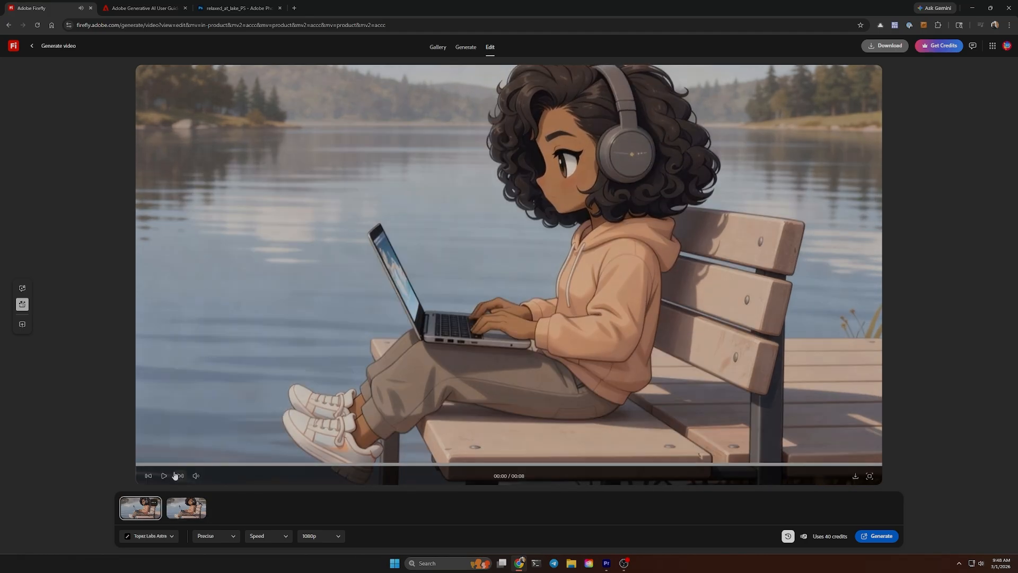
pyautogui.click(162, 478)
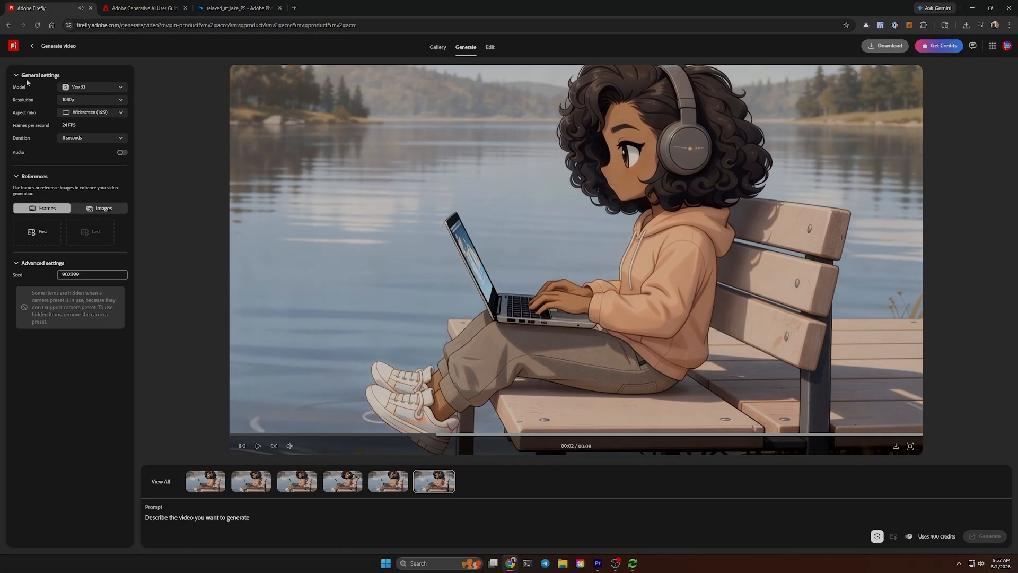
# Return to the Firefly home page, switch to Adobe Express, and start a blank landscape design
pyautogui.click(11, 46)
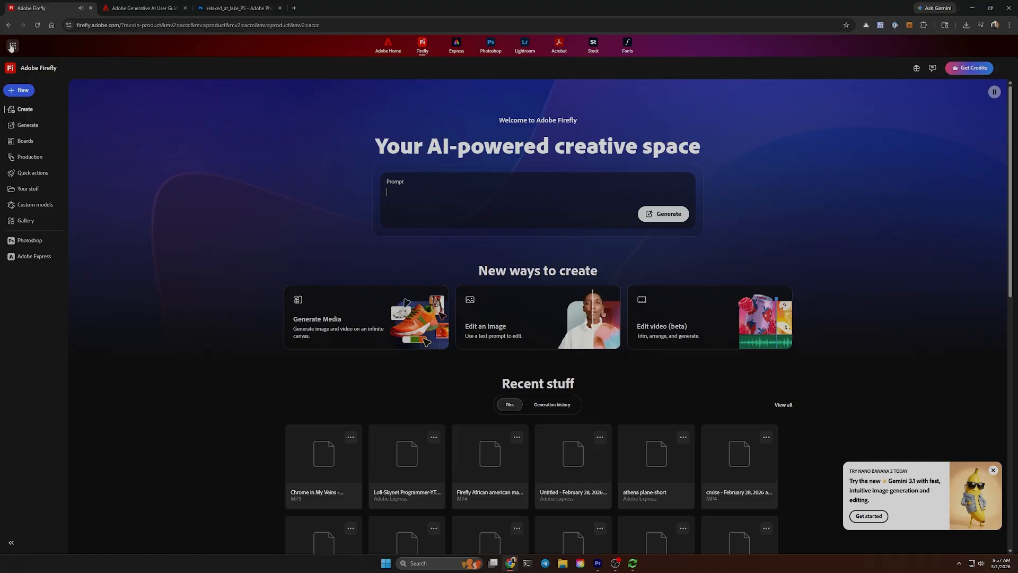
pyautogui.write('lofi chibi style character studying near a lake.  Relaxed vibes with side profile.  Day time, no particles')
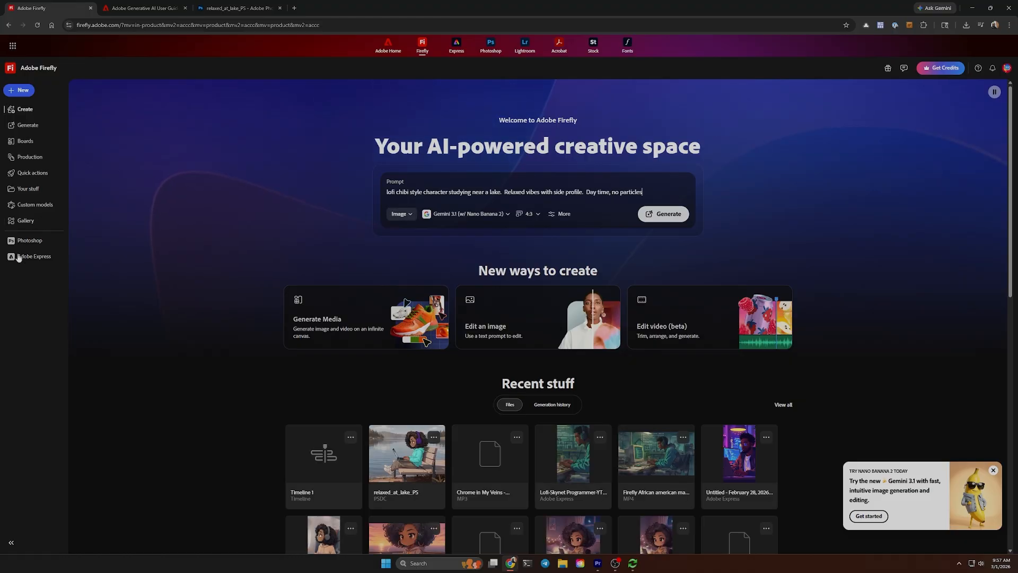
pyautogui.click(28, 260)
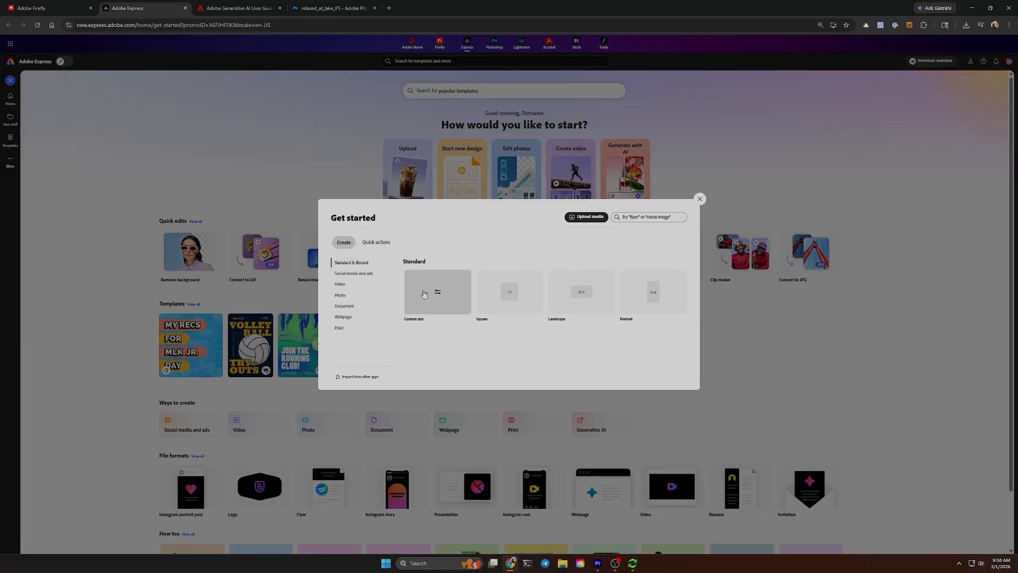
pyautogui.click(579, 301)
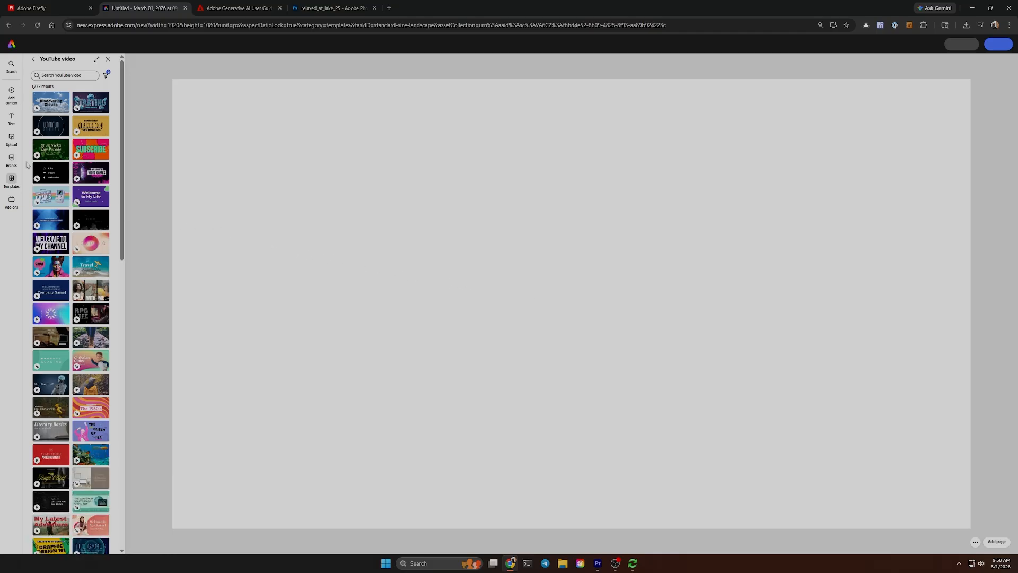
# Browse your stored files and projects for the generated clips, filtering the files to videos and to recent items
pyautogui.click(9, 102)
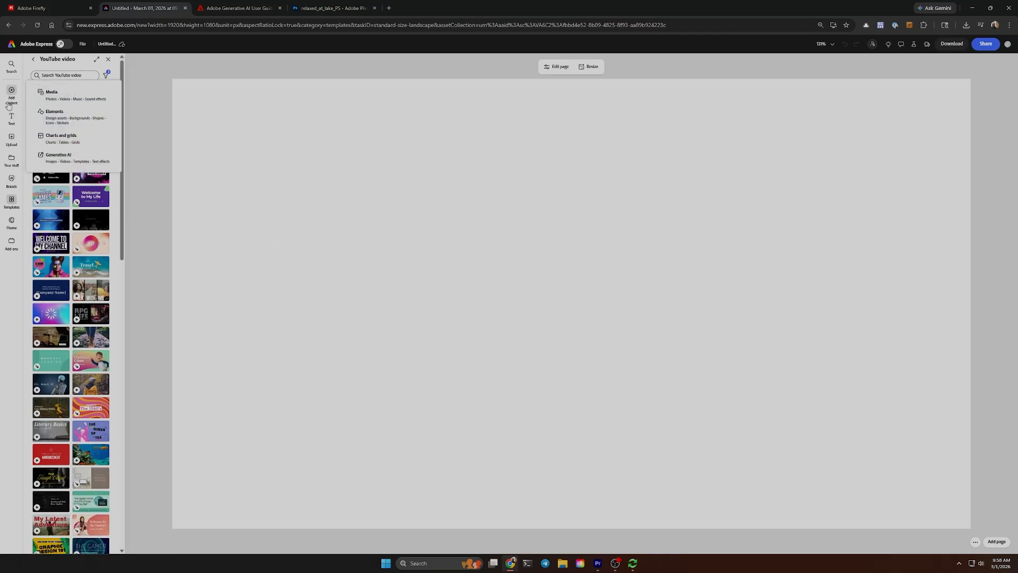
pyautogui.click(11, 160)
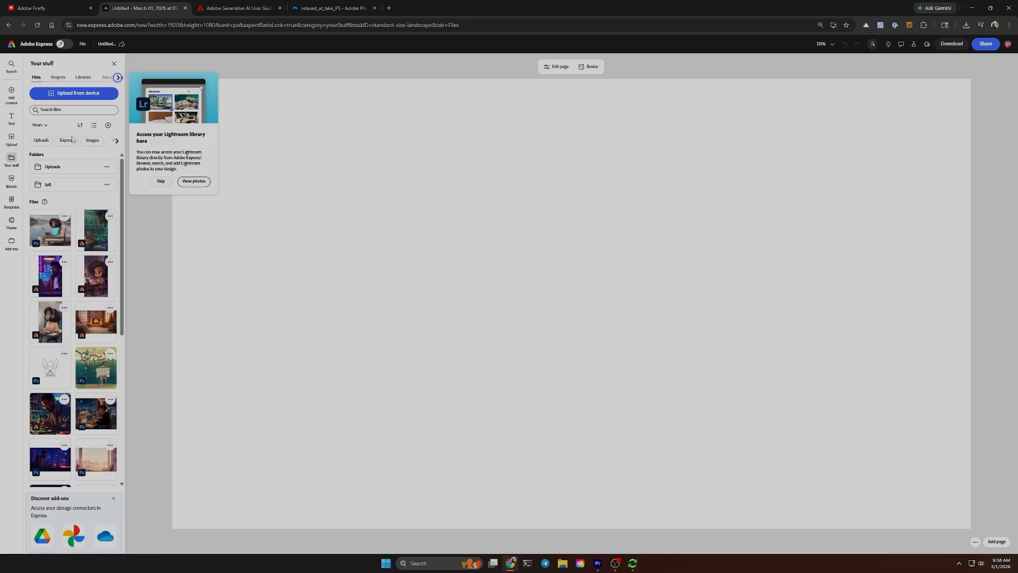
pyautogui.click(118, 78)
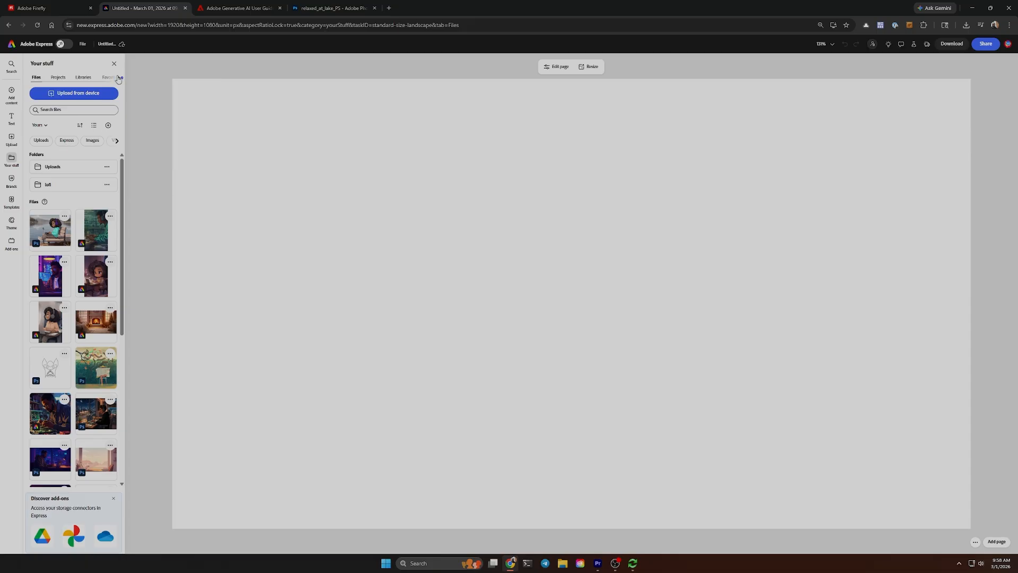
pyautogui.click(57, 78)
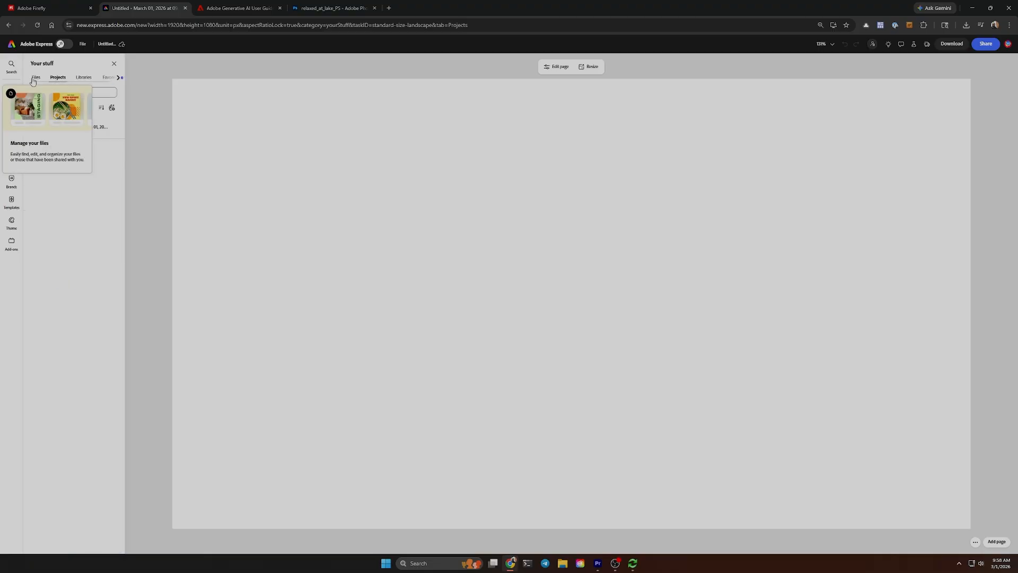
pyautogui.click(36, 77)
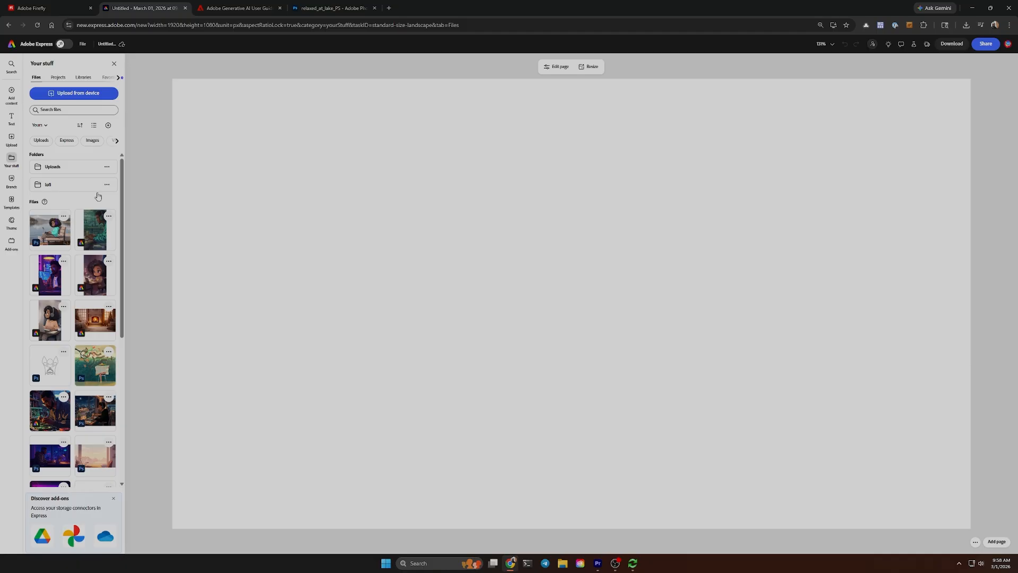
pyautogui.scroll(-2, 95, 386)
pyautogui.scroll(3, 95, 387)
pyautogui.click(77, 141)
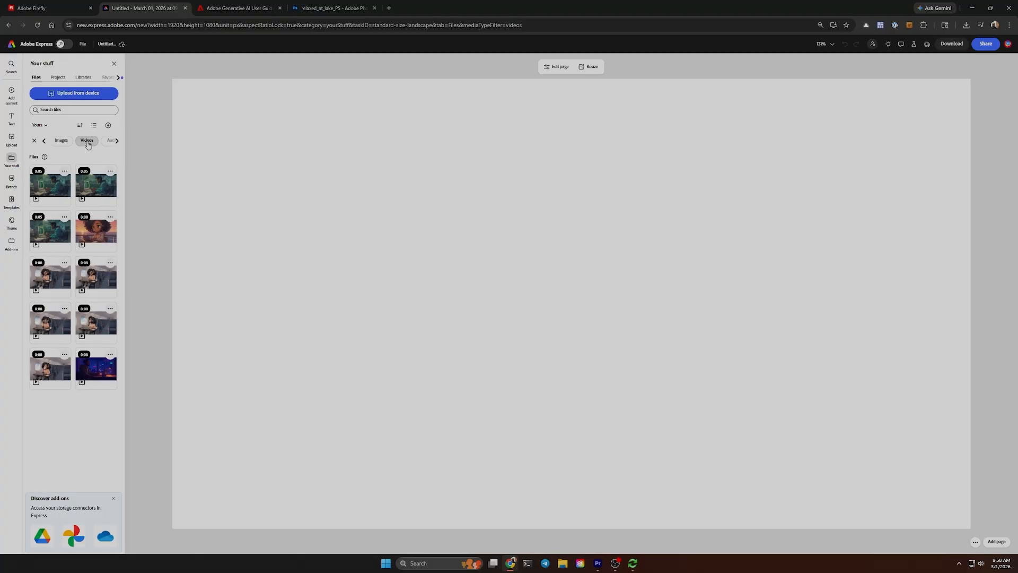
pyautogui.click(40, 126)
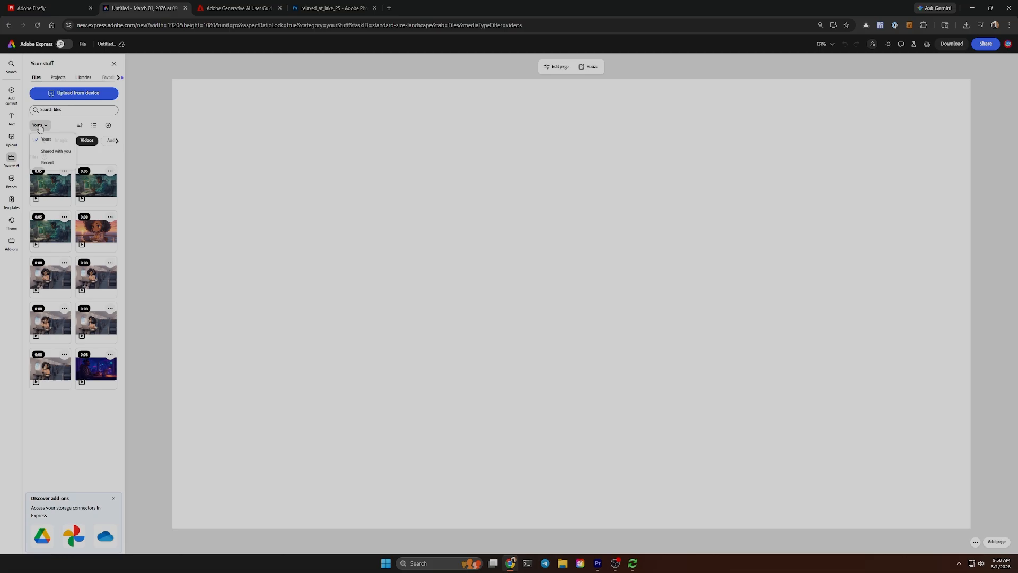
pyautogui.click(47, 163)
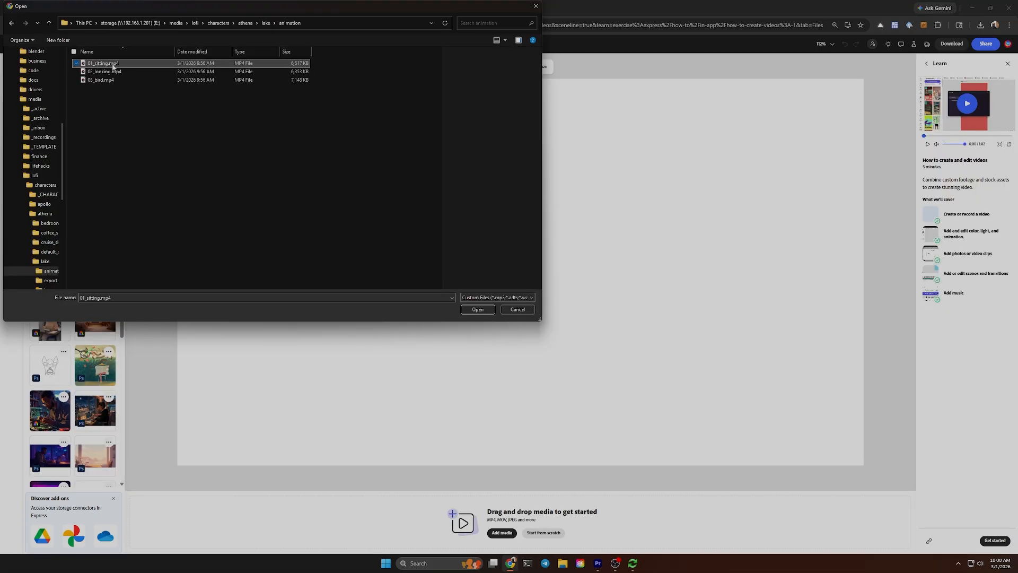
# Upload 01_sitting.mp4, 02_looking.mp4 and 03_bird.mp4 from the animation folder and add them as scenes in sequence
pyautogui.keyDown('shift'); pyautogui.click(114, 80); pyautogui.keyUp('shift')
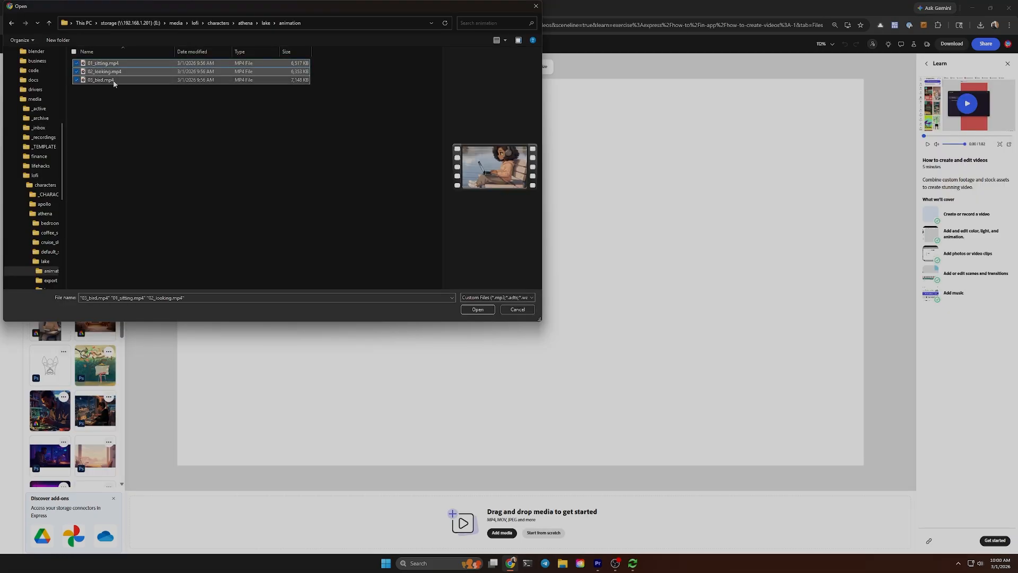
pyautogui.click(474, 310)
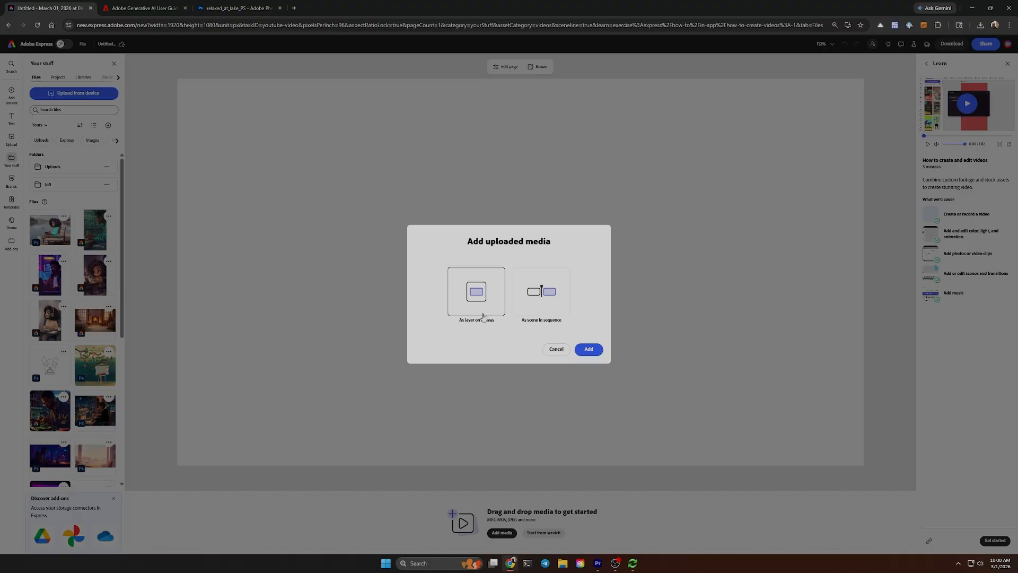
pyautogui.click(550, 310)
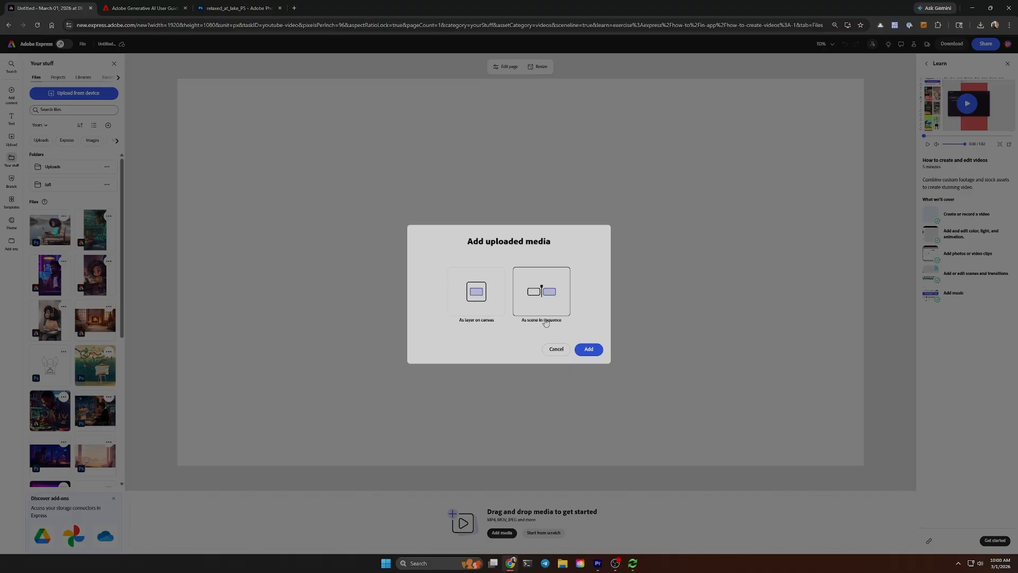
pyautogui.click(590, 350)
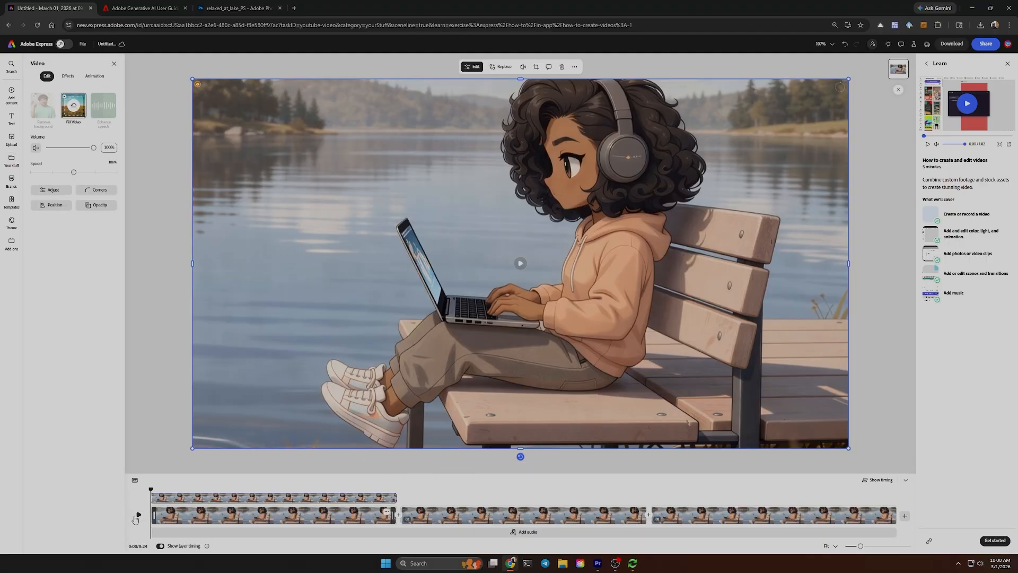
# Play through the three-scene sequence and duplicate its first scene
pyautogui.click(138, 515)
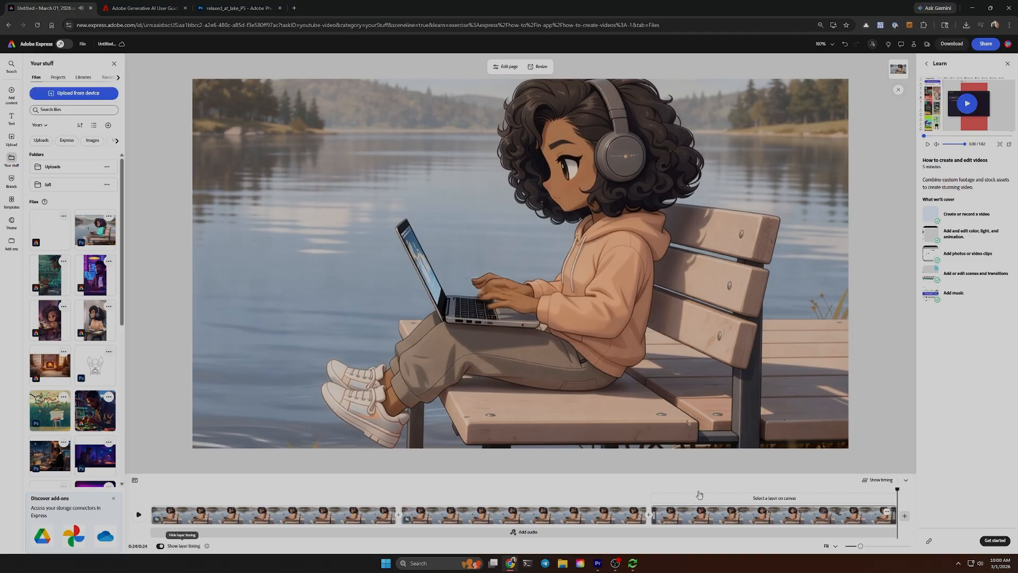
pyautogui.click(343, 518)
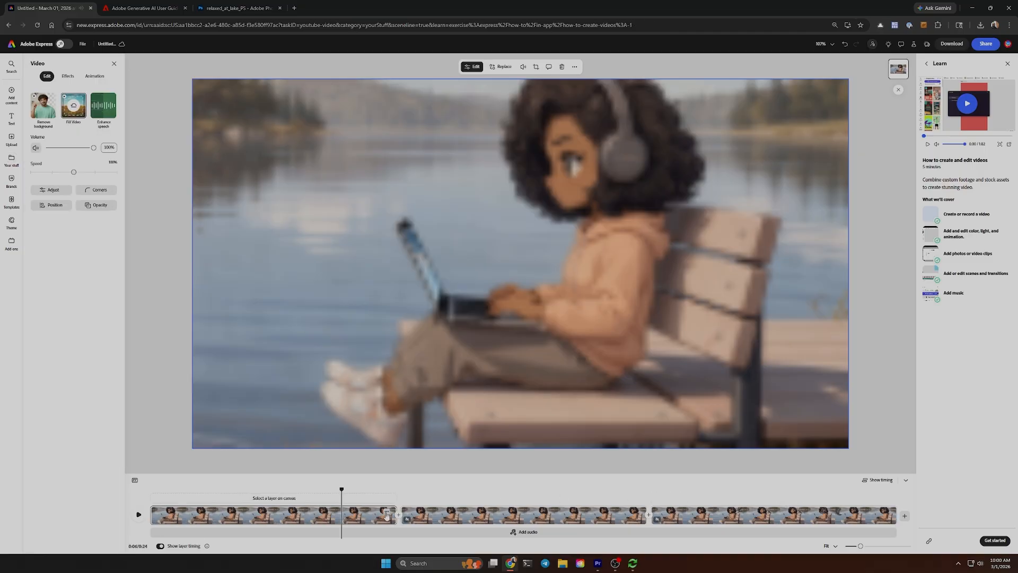
pyautogui.click(387, 515)
pyautogui.click(377, 394)
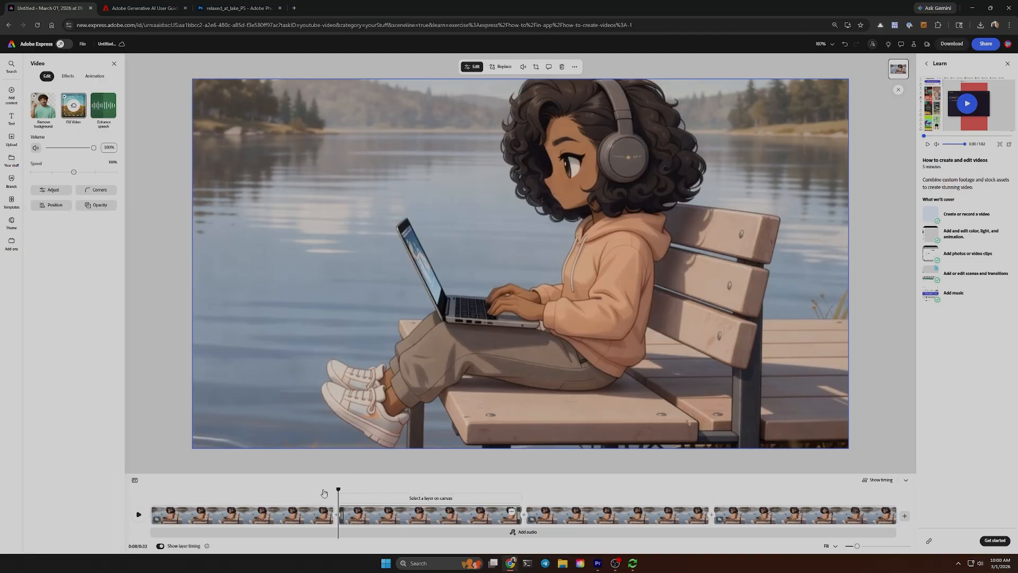
# Play back the cut between the first scene and its duplicate to check how smoothly they join
pyautogui.moveTo(338, 488); pyautogui.dragTo(298, 488)
pyautogui.press('space')
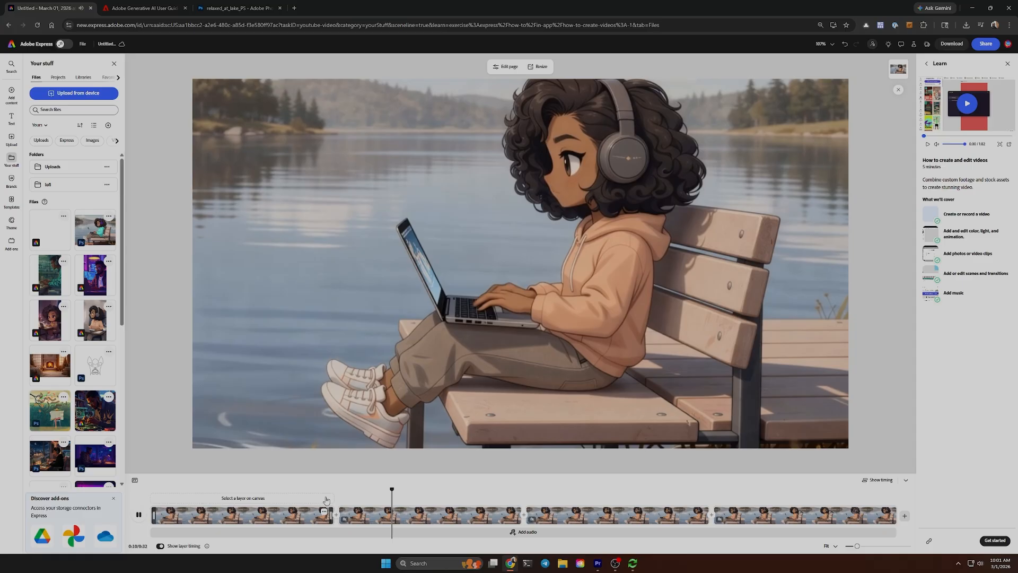
pyautogui.press('space')
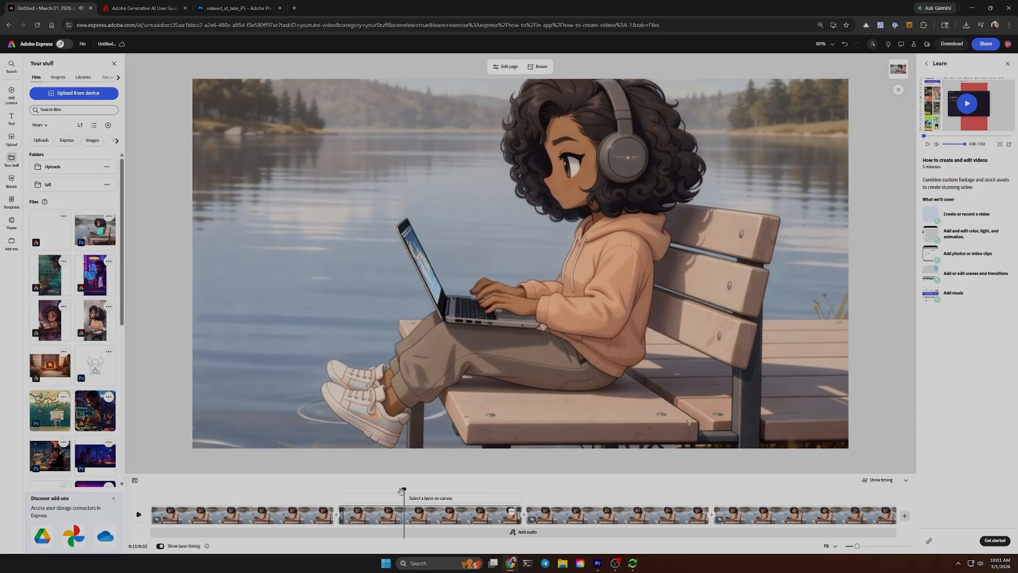
pyautogui.moveTo(405, 490); pyautogui.dragTo(410, 489)
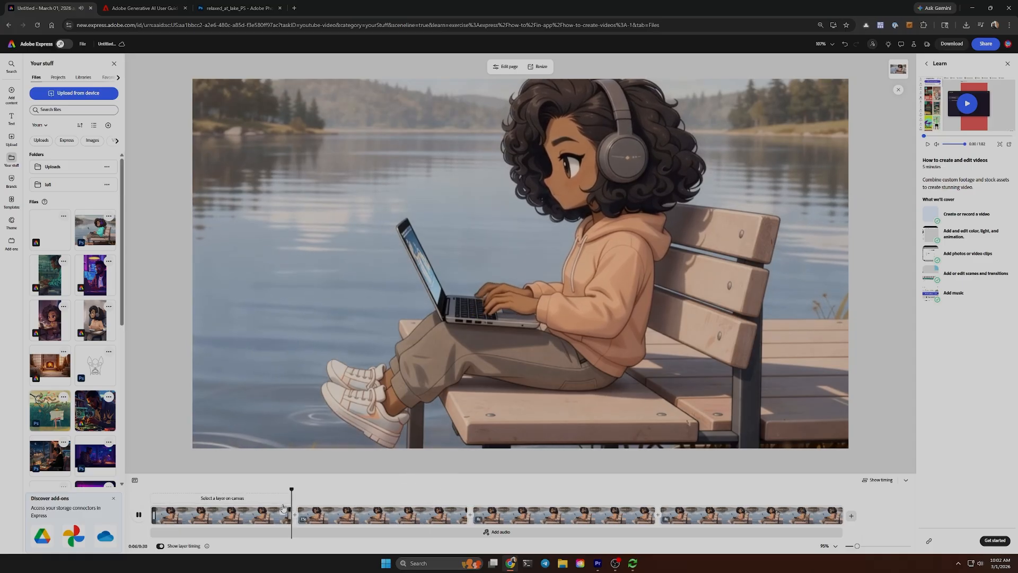
pyautogui.press('space')
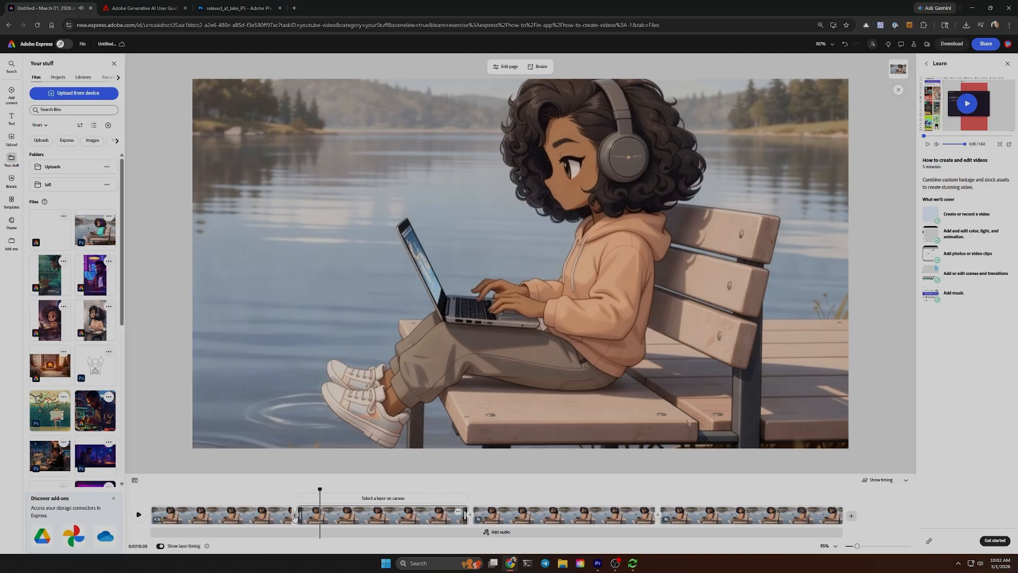
# Add a Dissolve transition between the first two scenes and play the sequence across it
pyautogui.click(294, 517)
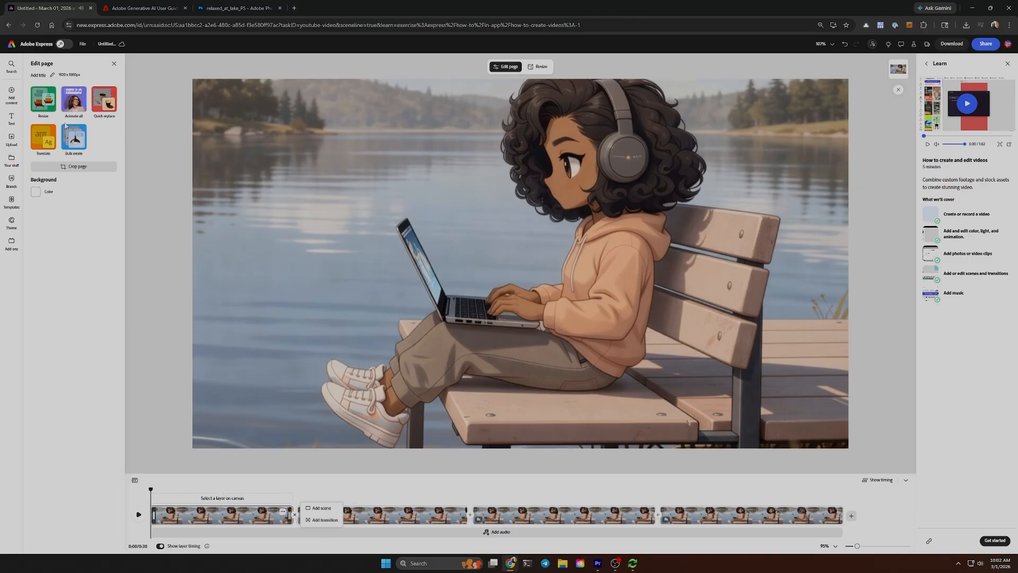
pyautogui.click(324, 520)
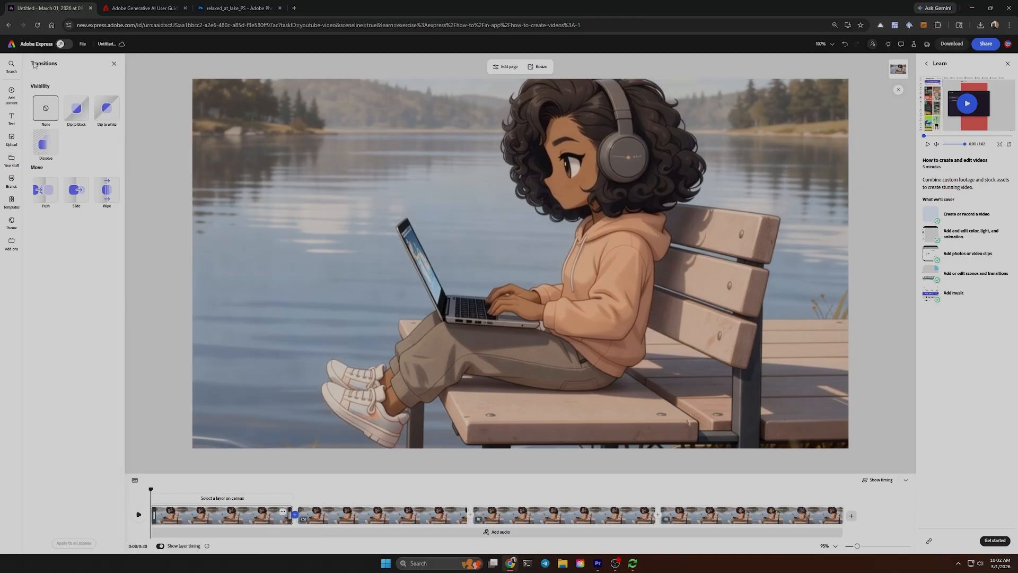
pyautogui.click(51, 150)
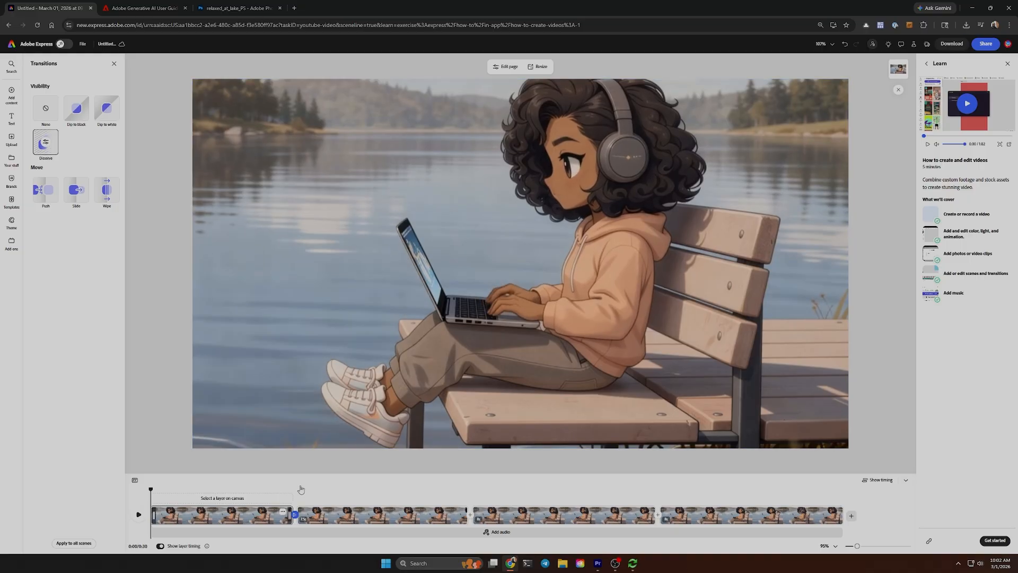
pyautogui.click(285, 489)
pyautogui.press('space')
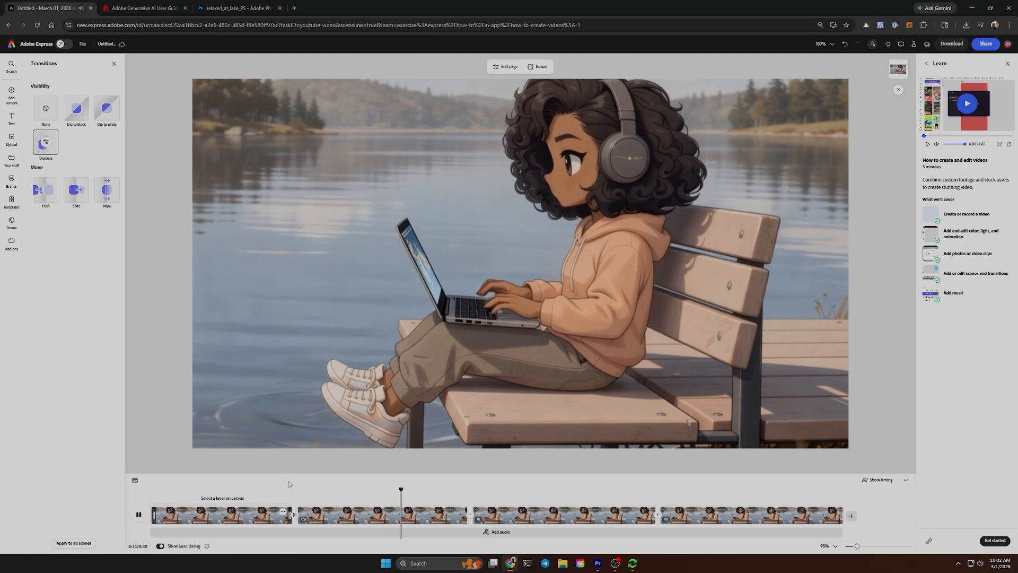
# Add a Dissolve transition between the second and third scenes and play the sequence across it
pyautogui.click(469, 514)
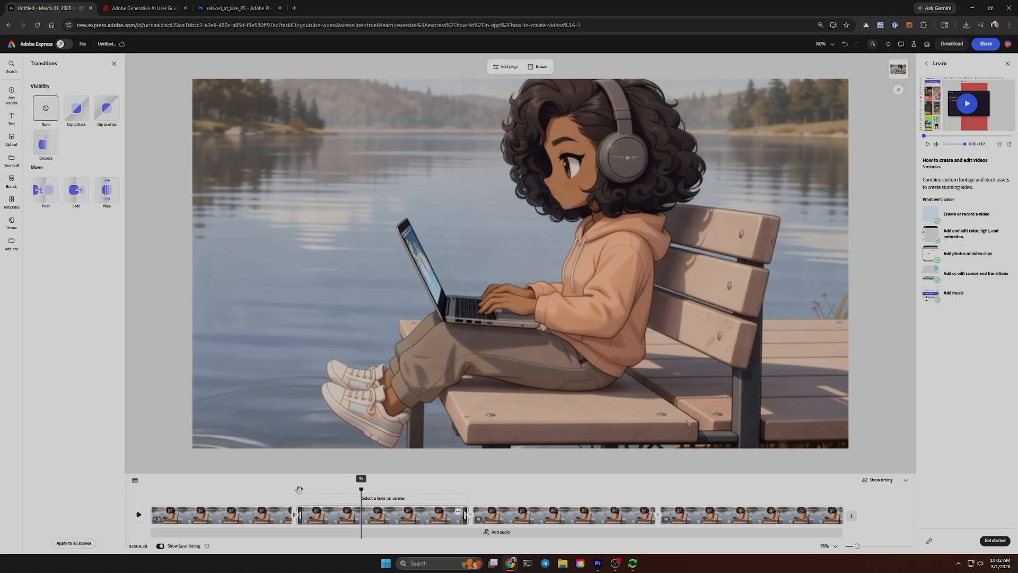
pyautogui.click(295, 514)
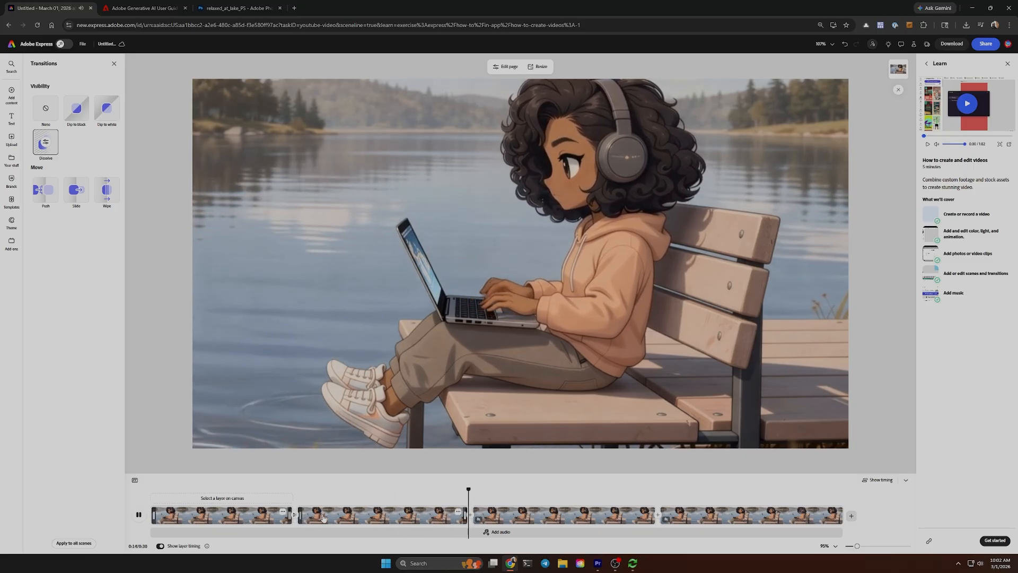
pyautogui.click(484, 512)
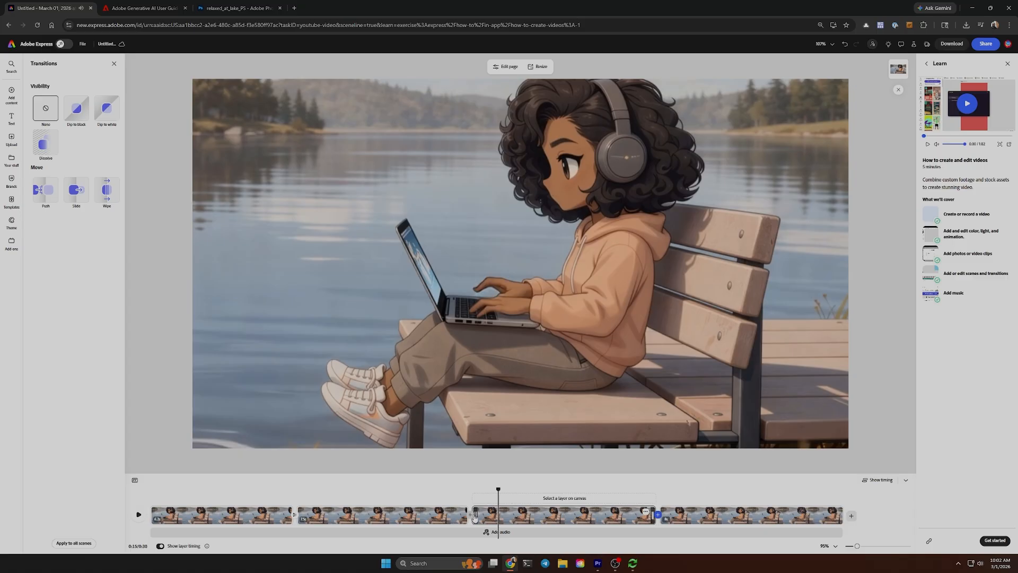
pyautogui.click(474, 517)
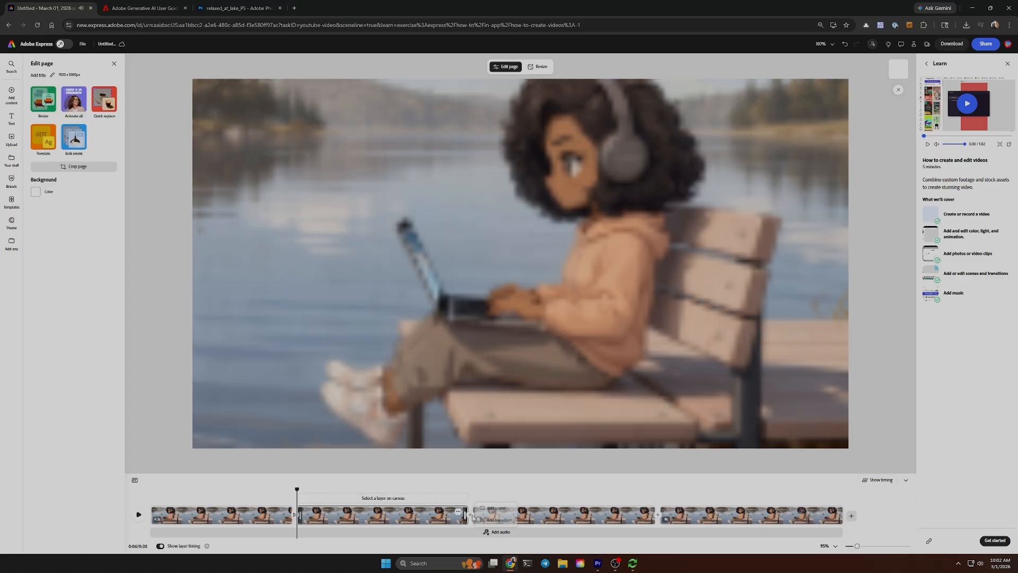
pyautogui.click(39, 142)
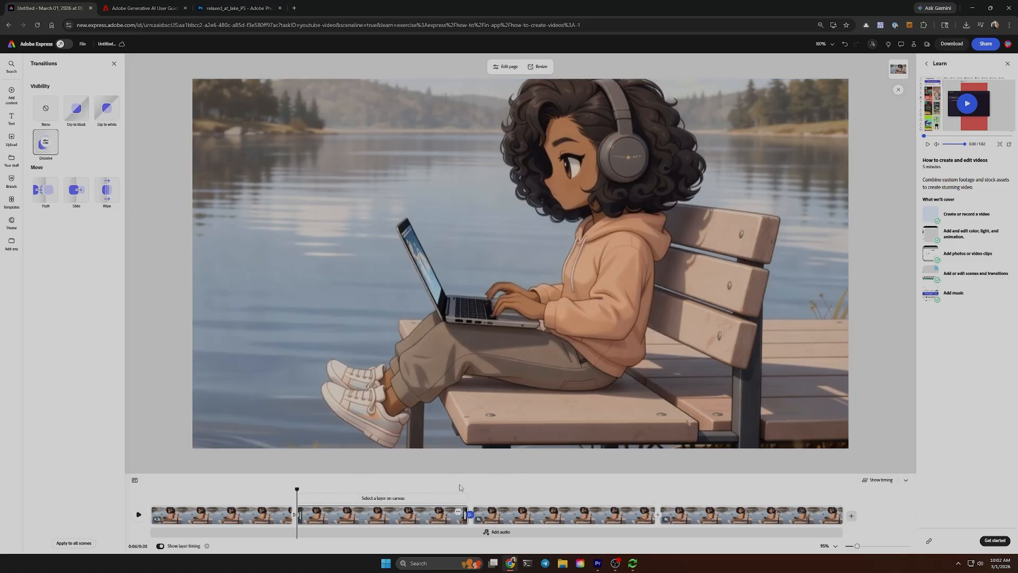
pyautogui.click(456, 495)
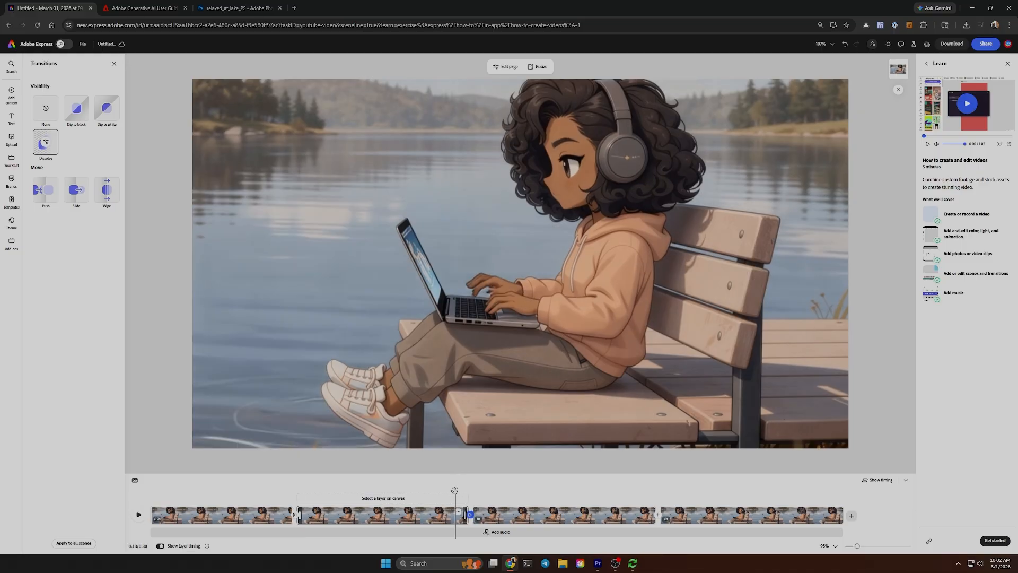
pyautogui.press('space')
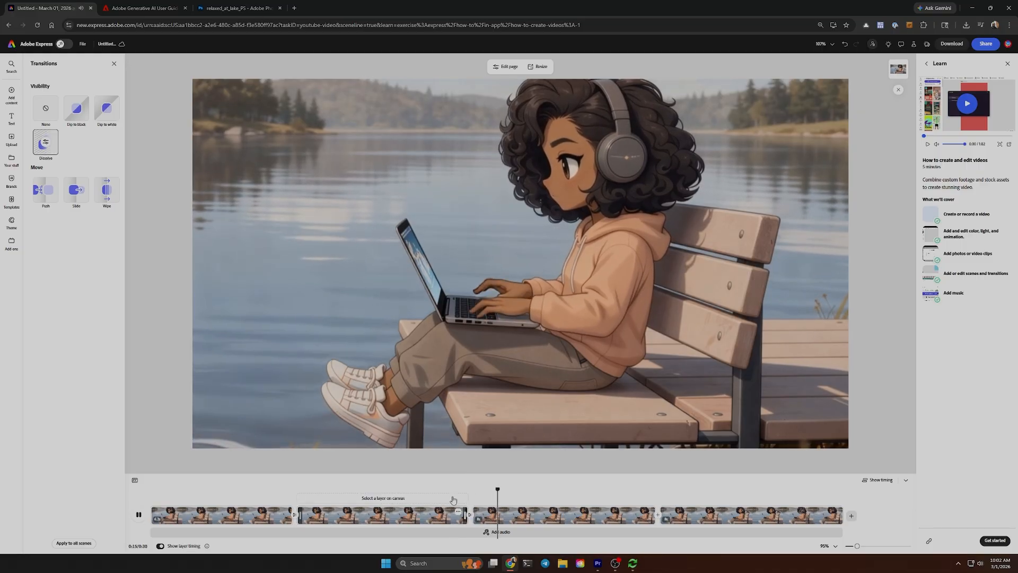
pyautogui.click(455, 495)
pyautogui.press('space')
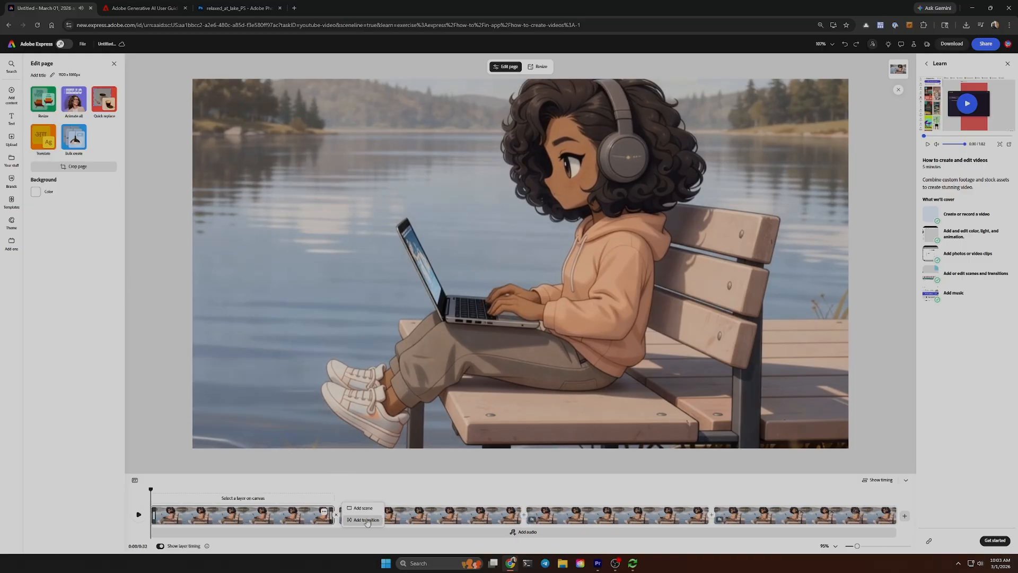
# Add a Dissolve transition between the full-length first scene and the second, and play back the cut
pyautogui.click(366, 520)
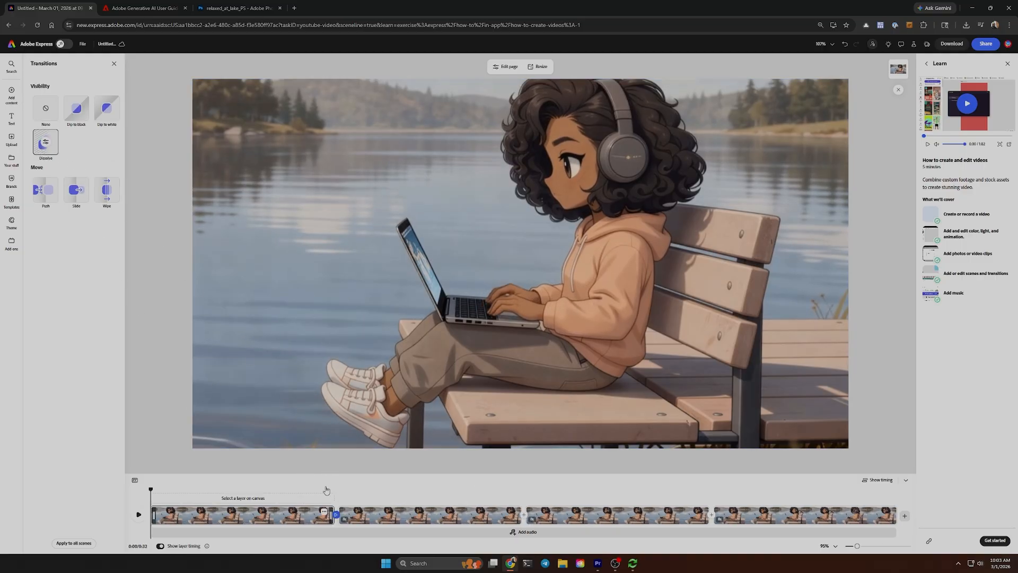
pyautogui.click(326, 494)
pyautogui.press('space')
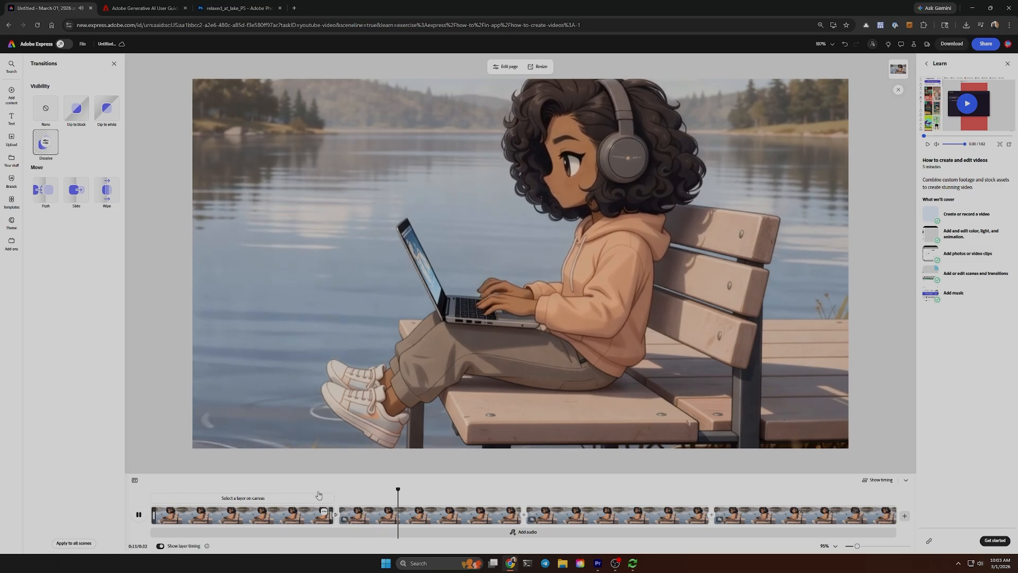
pyautogui.click(320, 495)
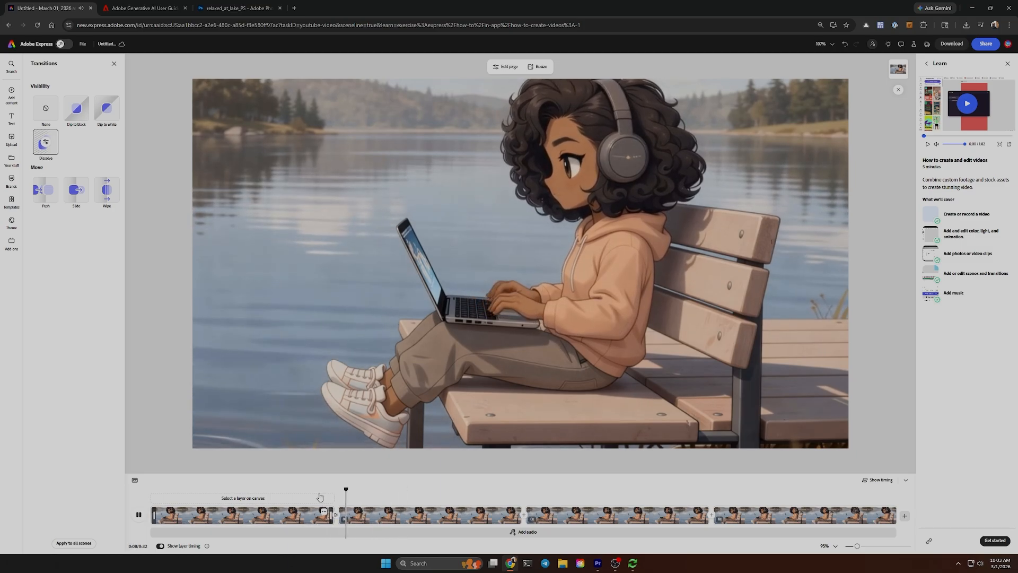
pyautogui.click(399, 513)
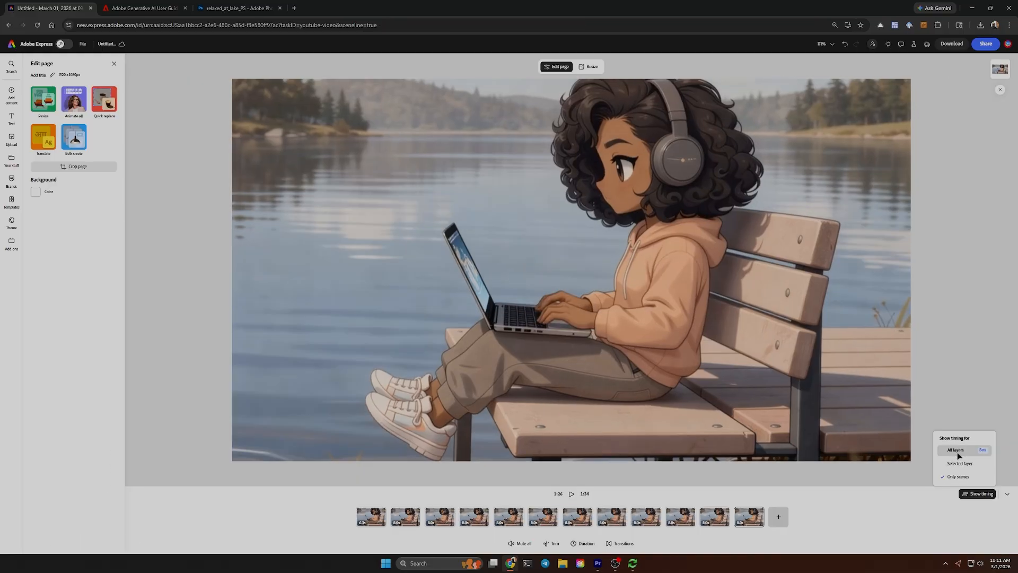
# Show timing for all layers and move the playhead back to the start of the sequence
pyautogui.click(956, 450)
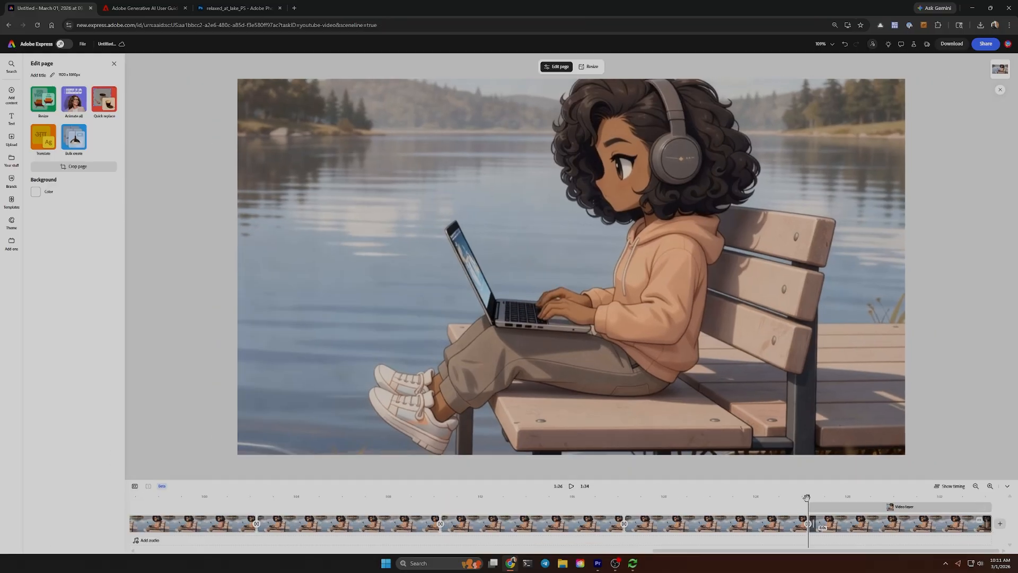
pyautogui.moveTo(808, 495); pyautogui.dragTo(47, 499)
pyautogui.press('space')
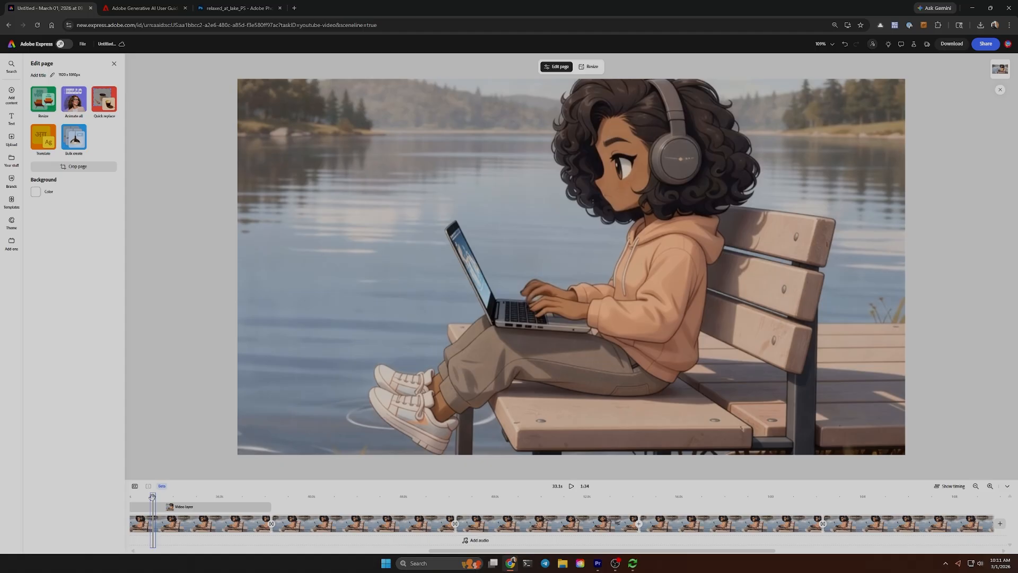
pyautogui.moveTo(153, 498); pyautogui.dragTo(33, 492)
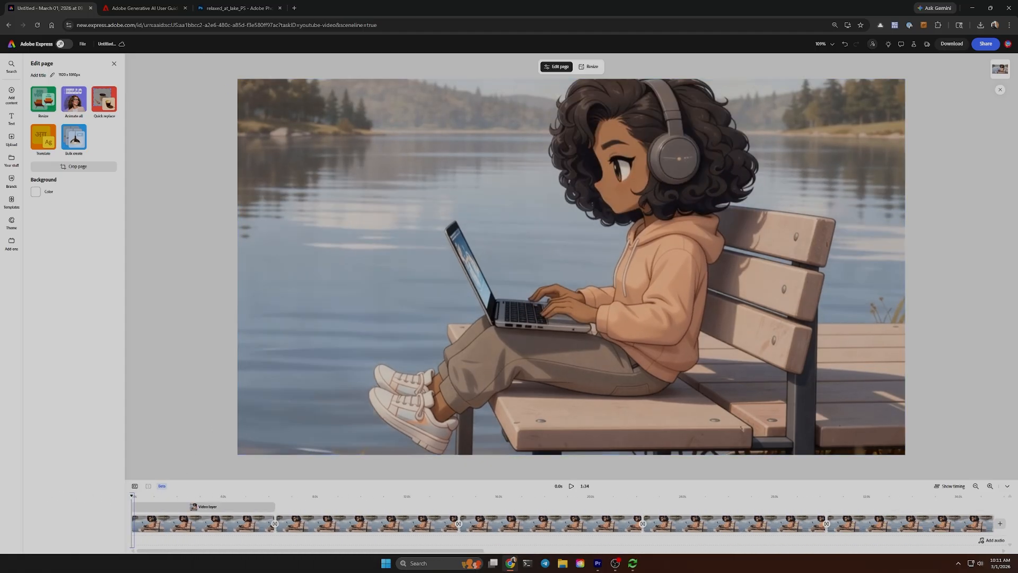
# Switch to Suno's song creation page, replacing the open Adobe guidelines page
pyautogui.click(156, 8)
pyautogui.click(159, 24)
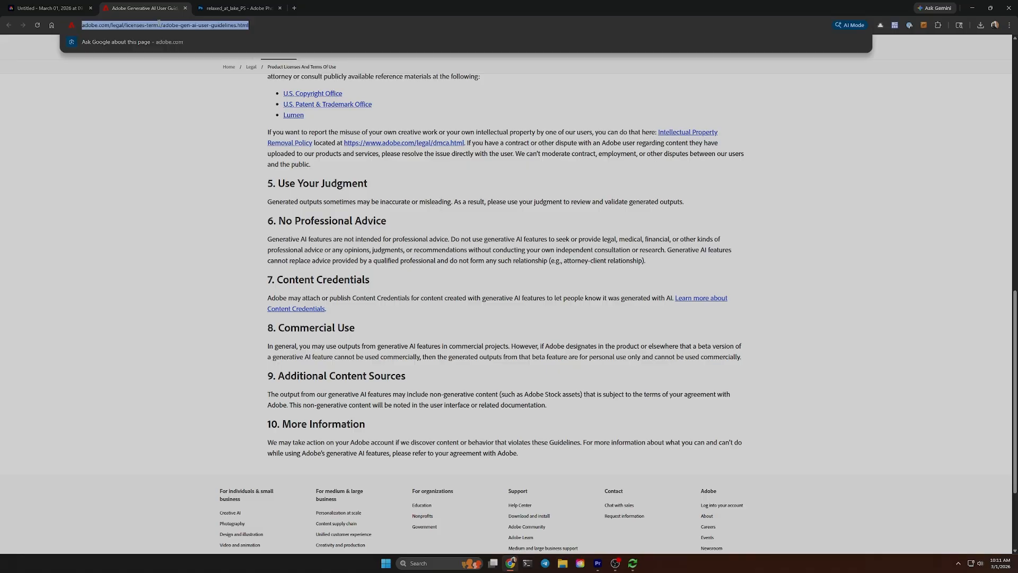
pyautogui.write('suno')
pyautogui.press('Return')
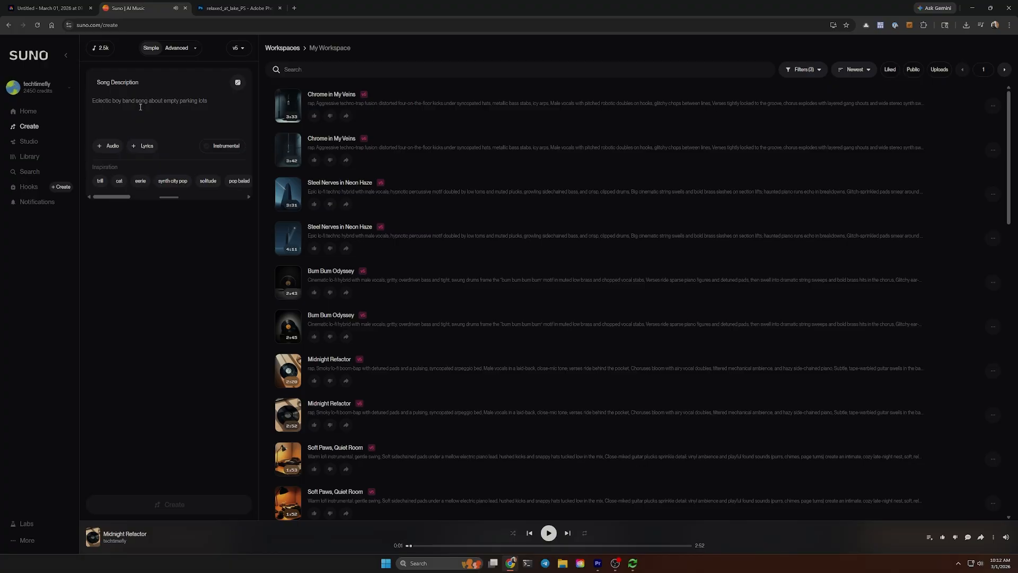
# Generate an instrumental song from the description "lofi study music, outdoors by a lake. upbeat slow", enhanced into a fuller prompt
pyautogui.write('lofi')
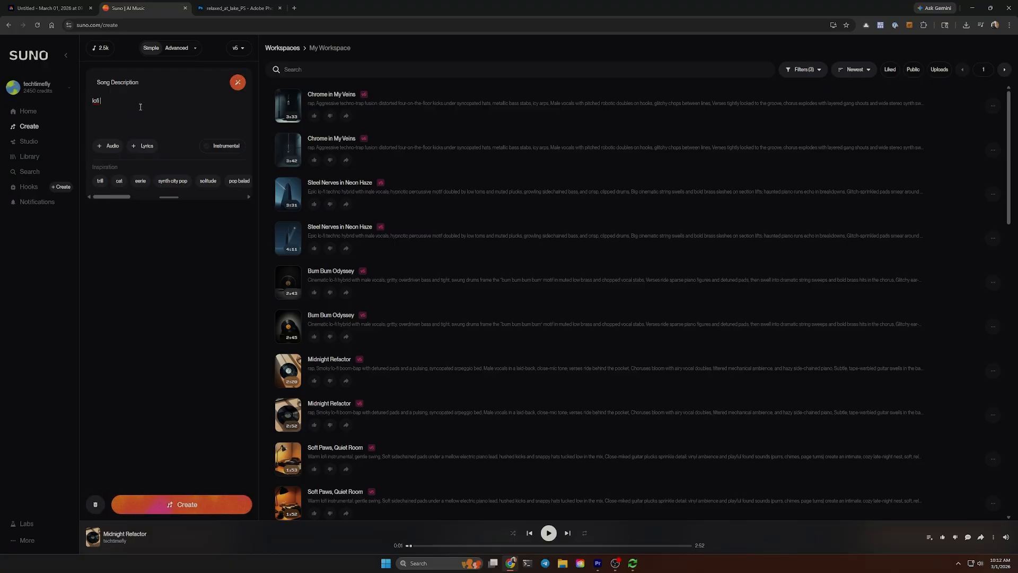
pyautogui.write(' study music')
pyautogui.write(', outdoors by a lake')
pyautogui.write('. upbeat slow')
pyautogui.click(223, 150)
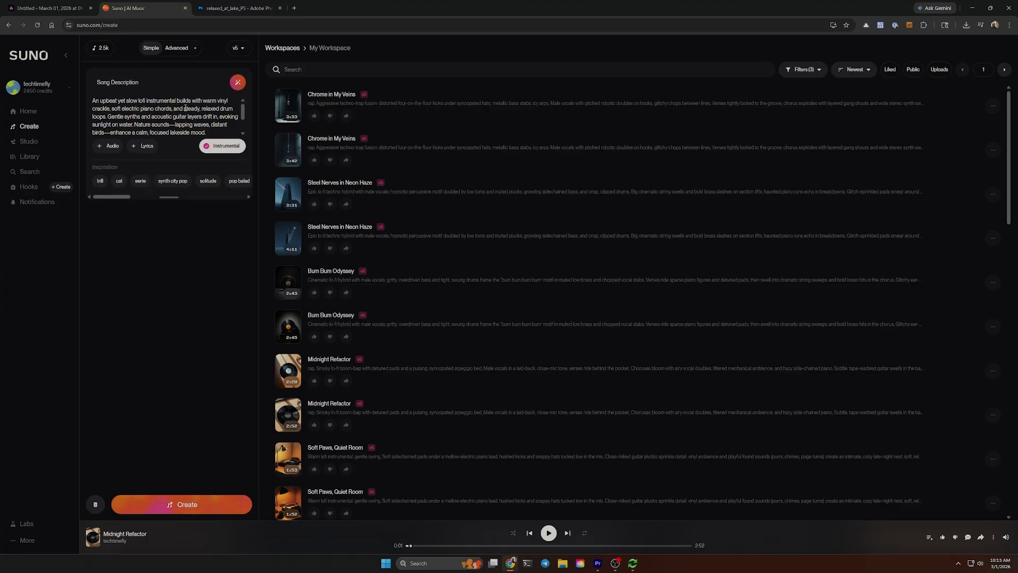
pyautogui.scroll(-2, 153, 126)
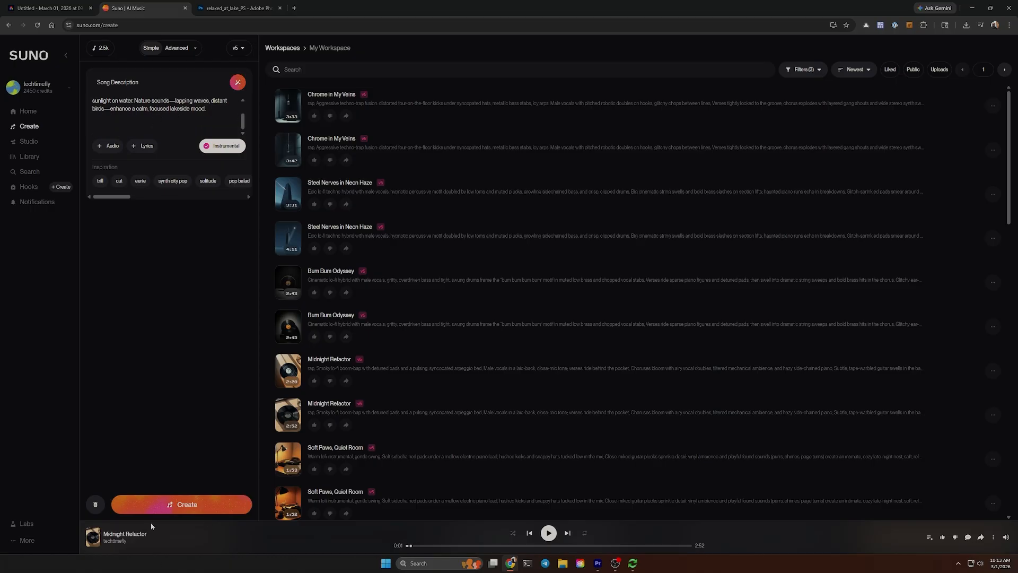
pyautogui.click(155, 505)
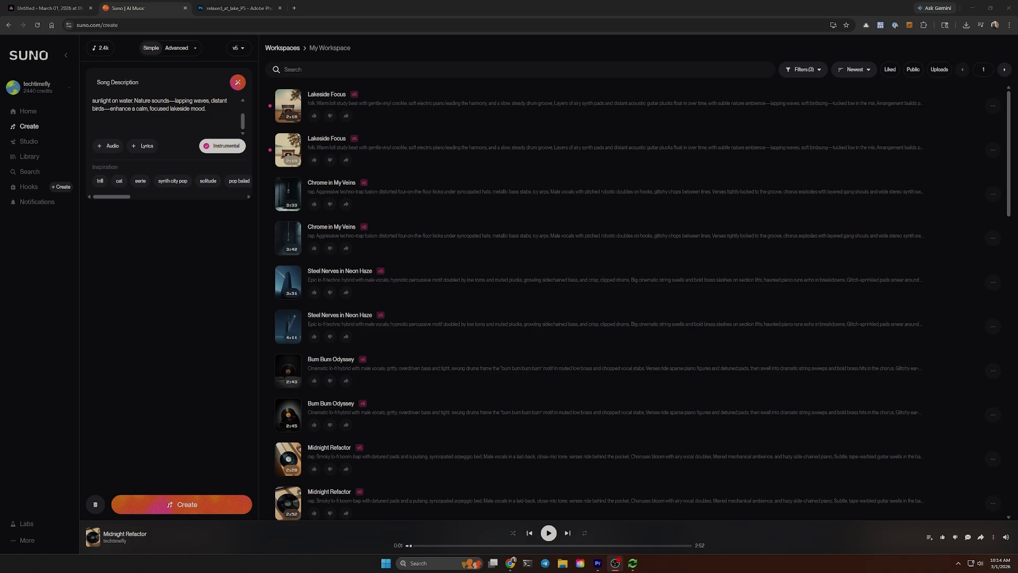
# Listen to both generated Lakeside Focus tracks, one after the other
pyautogui.click(285, 115)
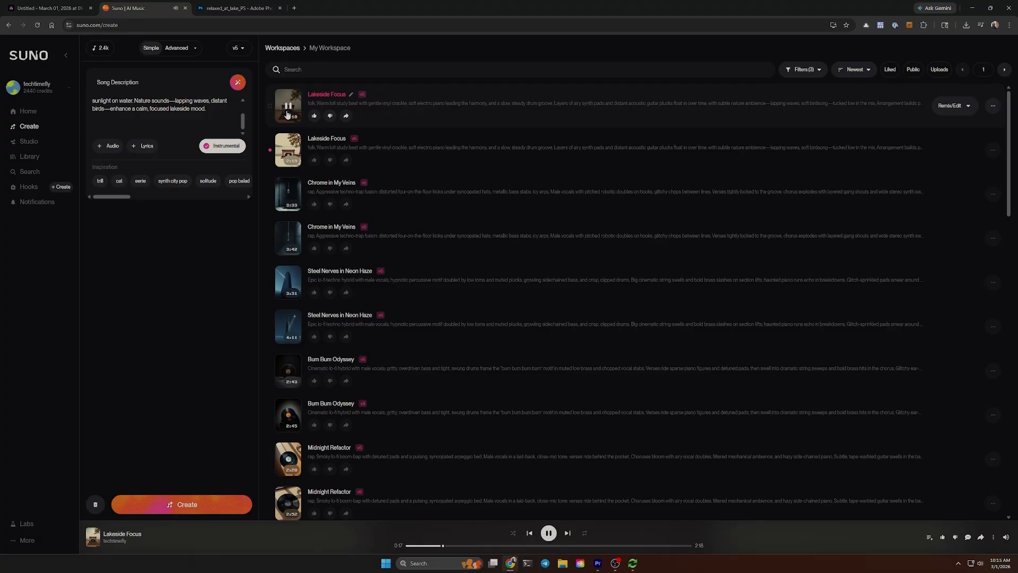
pyautogui.click(287, 151)
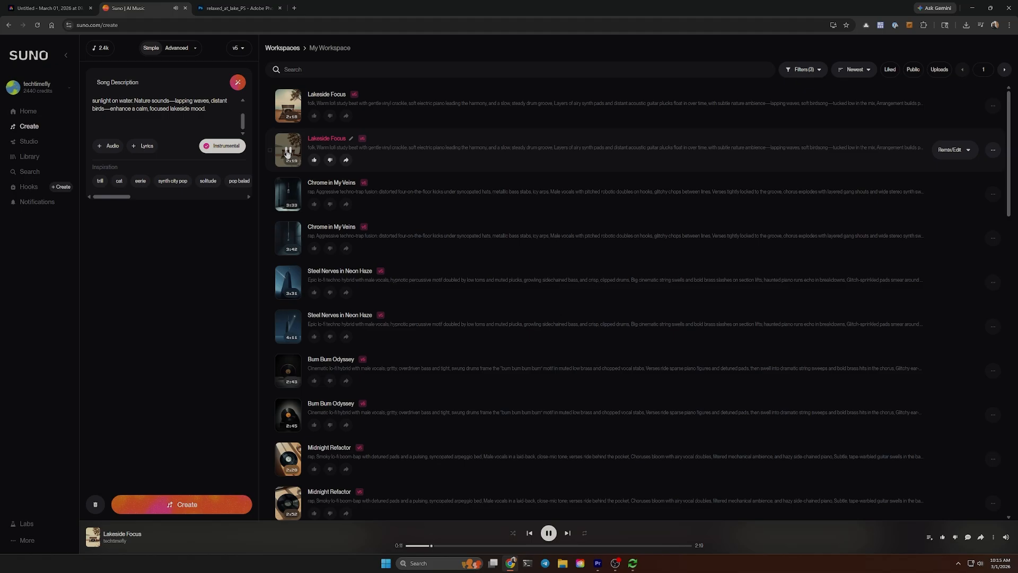
pyautogui.click(287, 153)
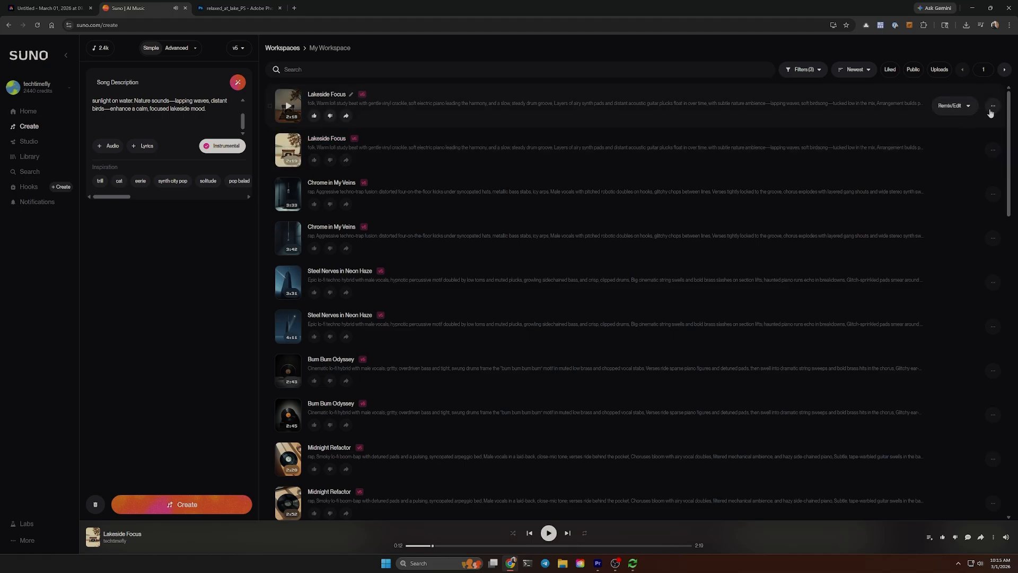
# Download the first Lakeside Focus track as MP3 audio into the lofi music folder
pyautogui.click(993, 107)
pyautogui.moveTo(941, 300)
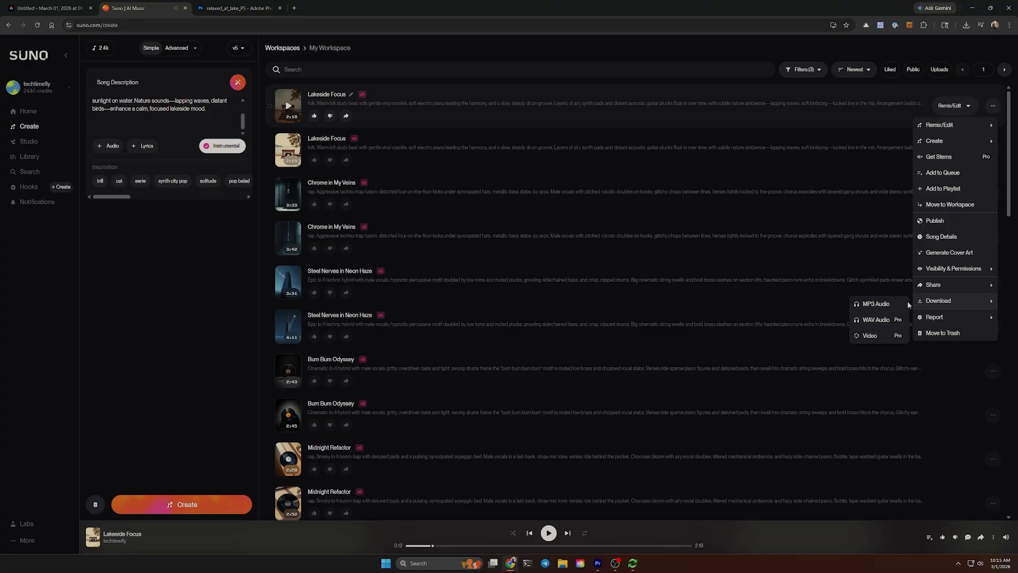
pyautogui.click(883, 303)
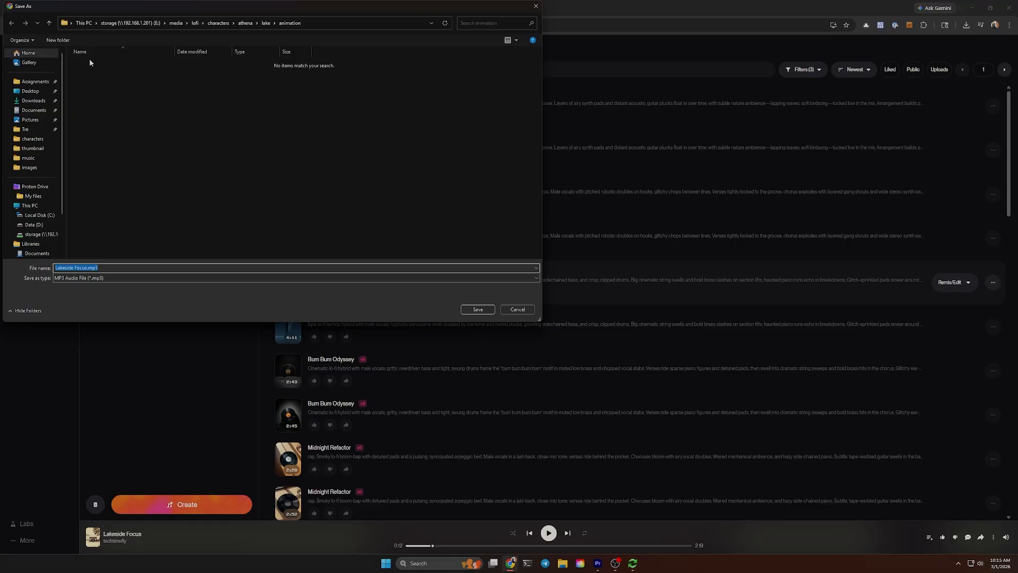
pyautogui.click(195, 23)
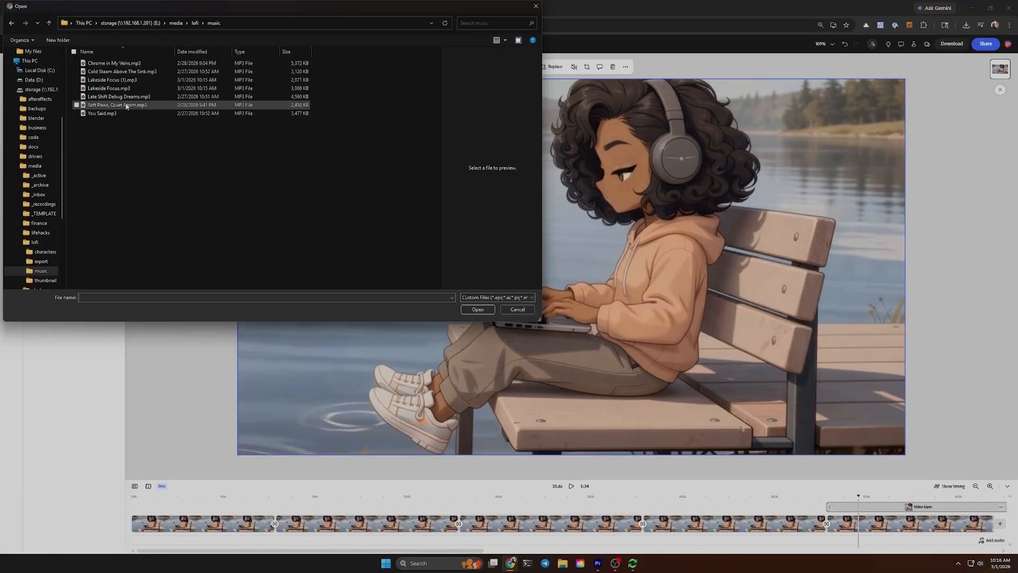
# Upload Lakeside Focus.mp3 and Lakeside Focus (1).mp3 from the music folder into the Adobe Express video project
pyautogui.click(118, 97)
pyautogui.click(132, 89)
pyautogui.keyDown('ctrl'); pyautogui.click(135, 80); pyautogui.keyUp('ctrl')
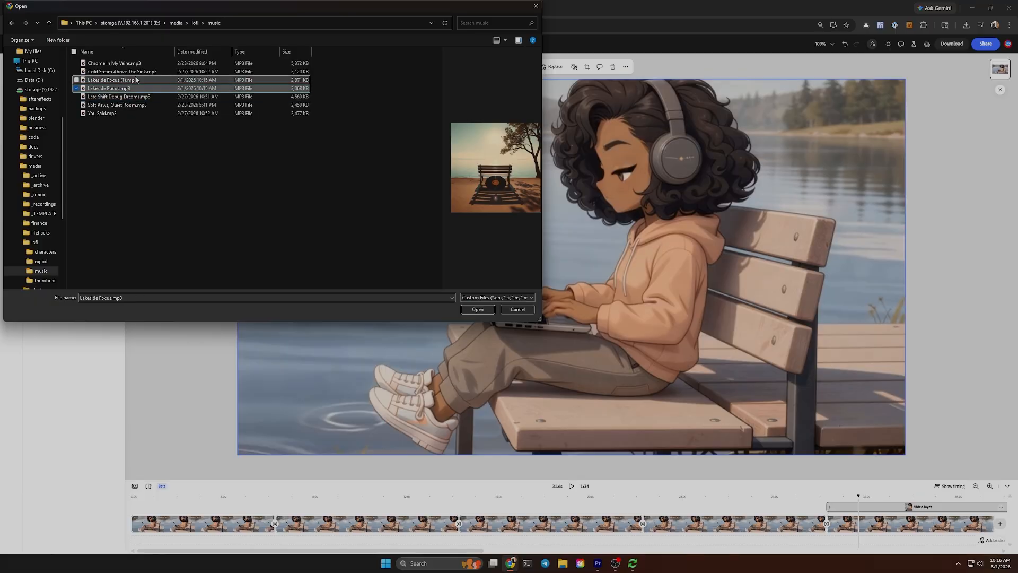
pyautogui.click(478, 310)
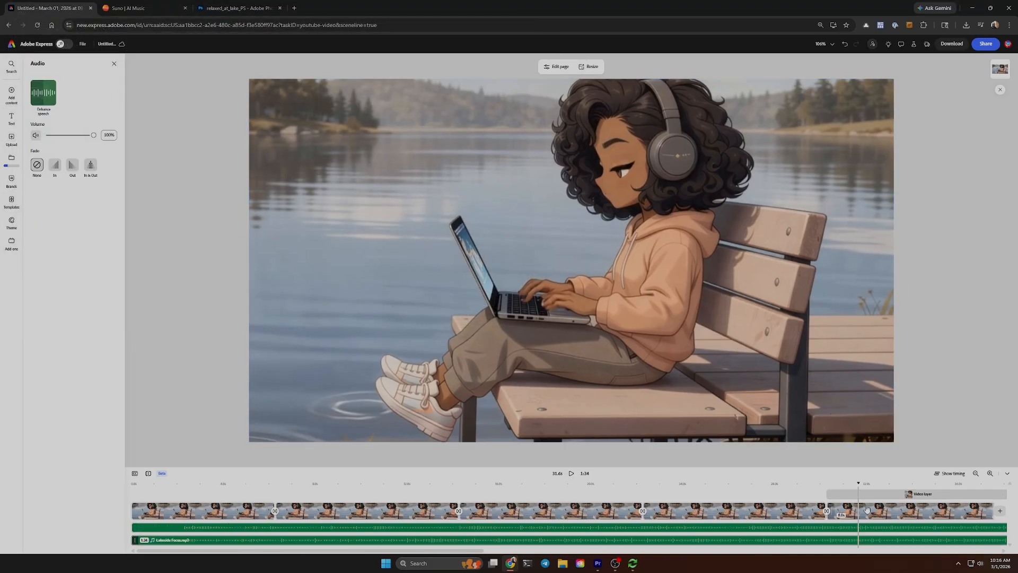
# Delete the Lakeside Focus (1).mp3 audio layer and play the sequence from near its start with the remaining track
pyautogui.moveTo(858, 485); pyautogui.dragTo(174, 484)
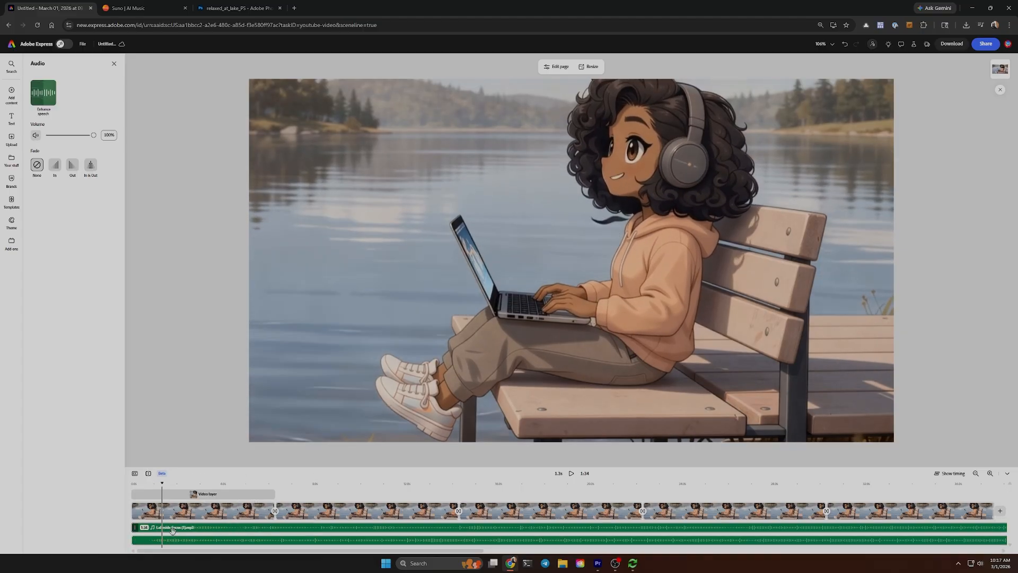
pyautogui.click(162, 527)
pyautogui.press('Delete')
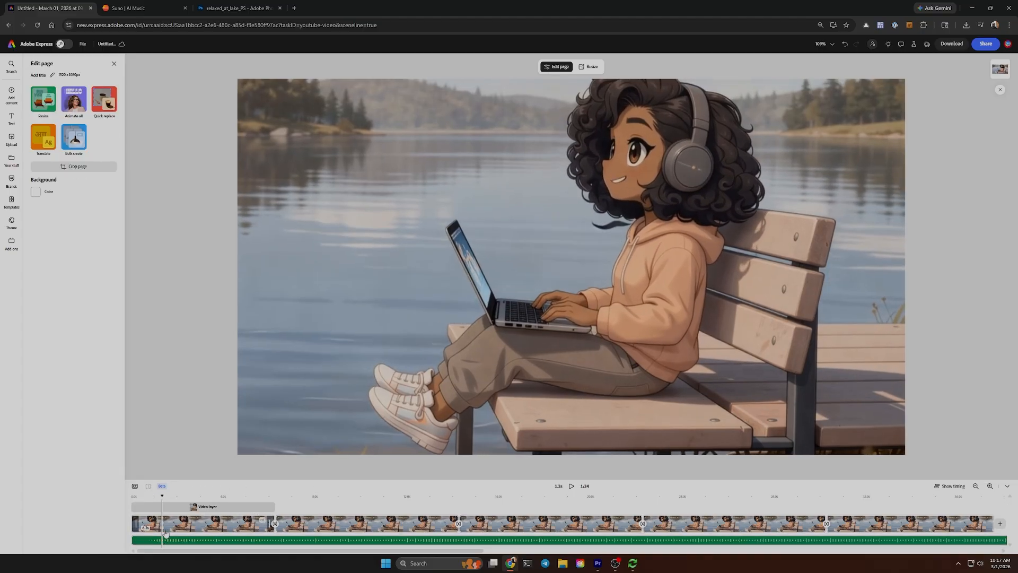
pyautogui.press('space')
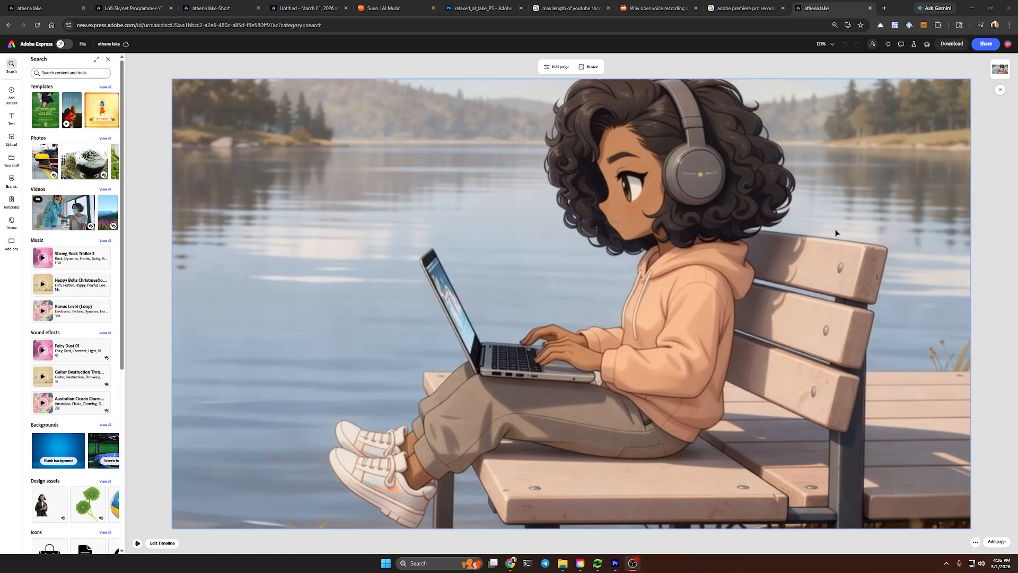
# Download the athena lake project as an MP4 at 1080p and save it as athena lake.mp4 in the export folder
pyautogui.click(951, 46)
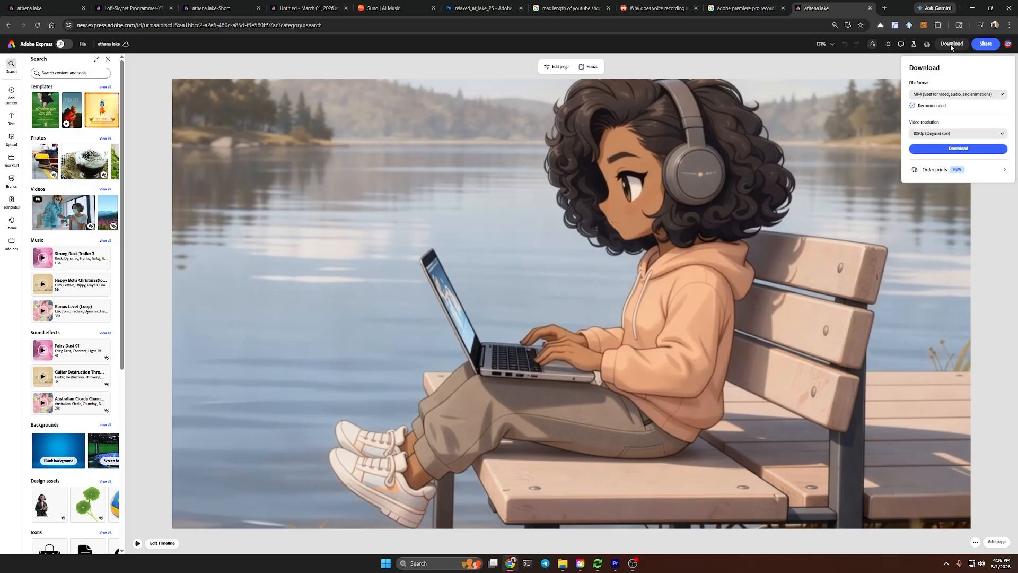
pyautogui.click(974, 95)
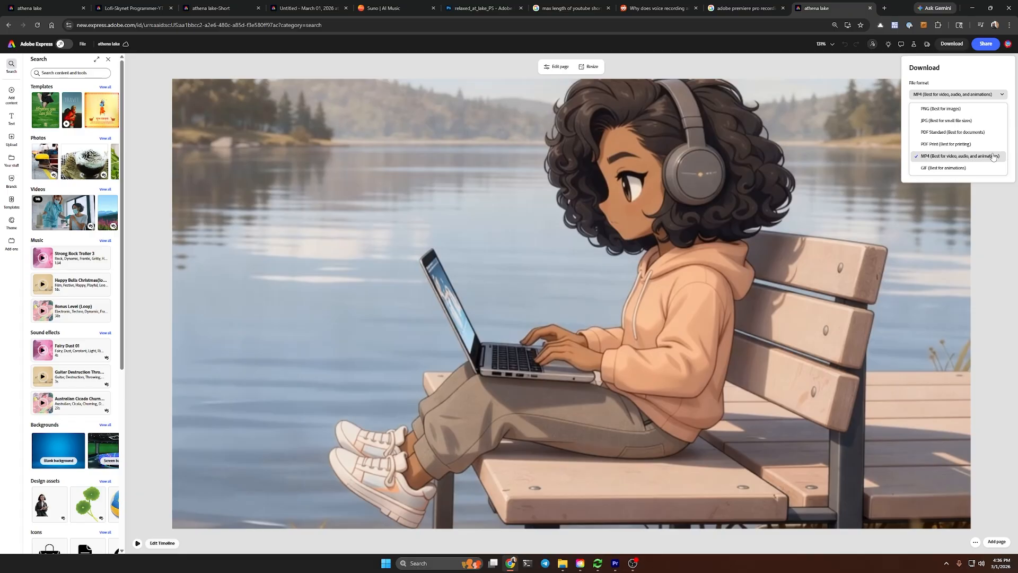
pyautogui.click(974, 157)
pyautogui.click(964, 135)
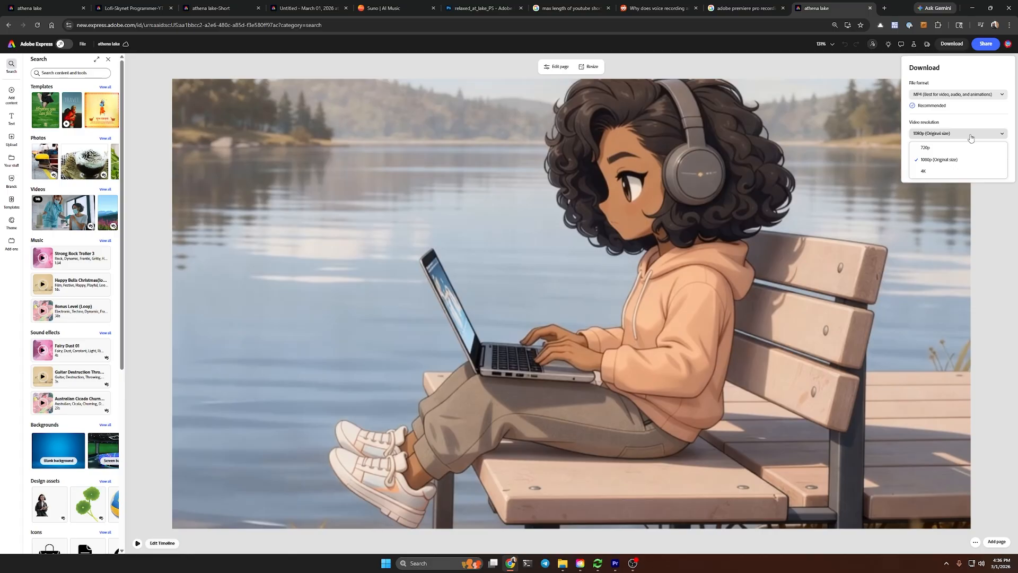
pyautogui.click(971, 136)
pyautogui.click(966, 150)
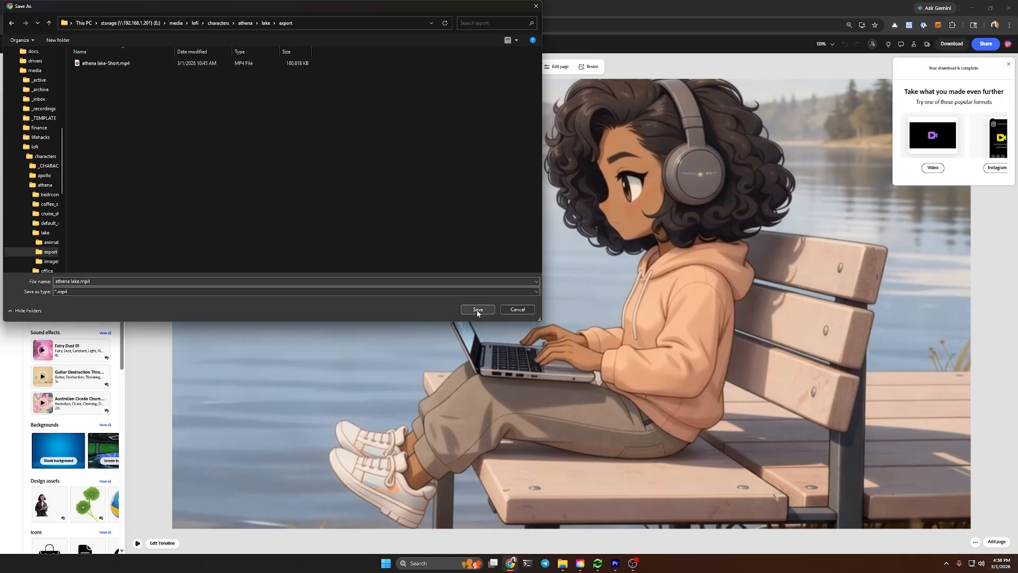
pyautogui.click(477, 312)
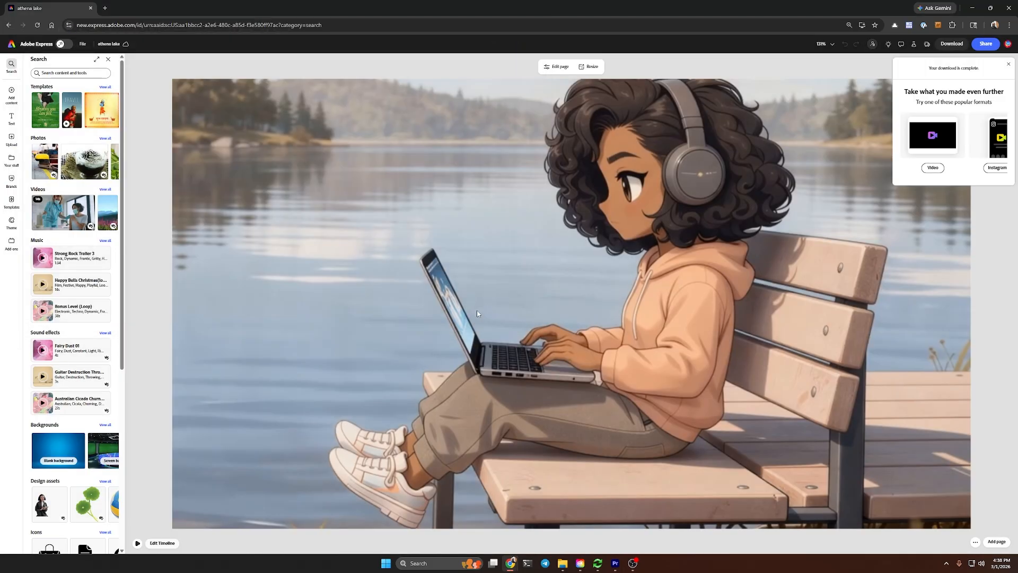